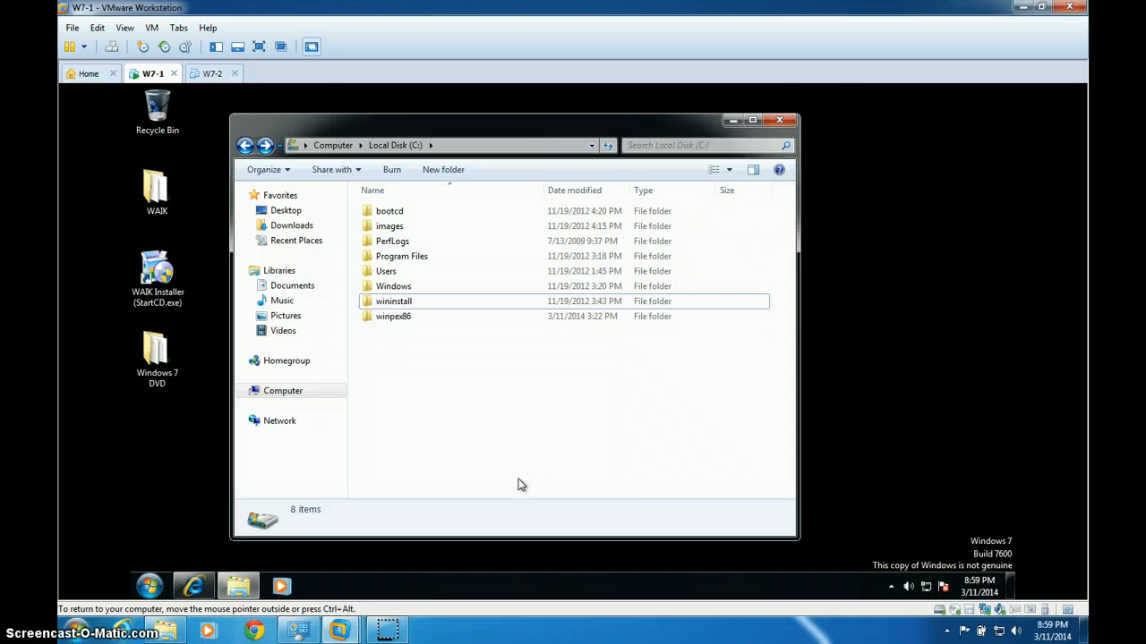
Set the W7-1 virtual machine's CD/DVD (IDE) drive to use an ISO image file
click(516, 484)
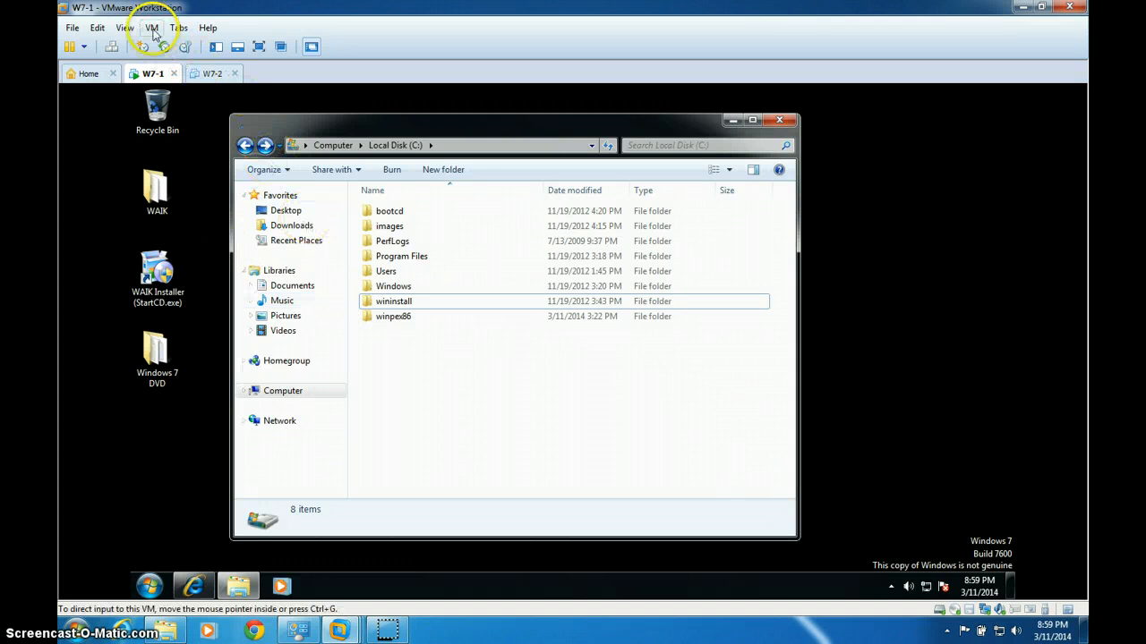
click(152, 29)
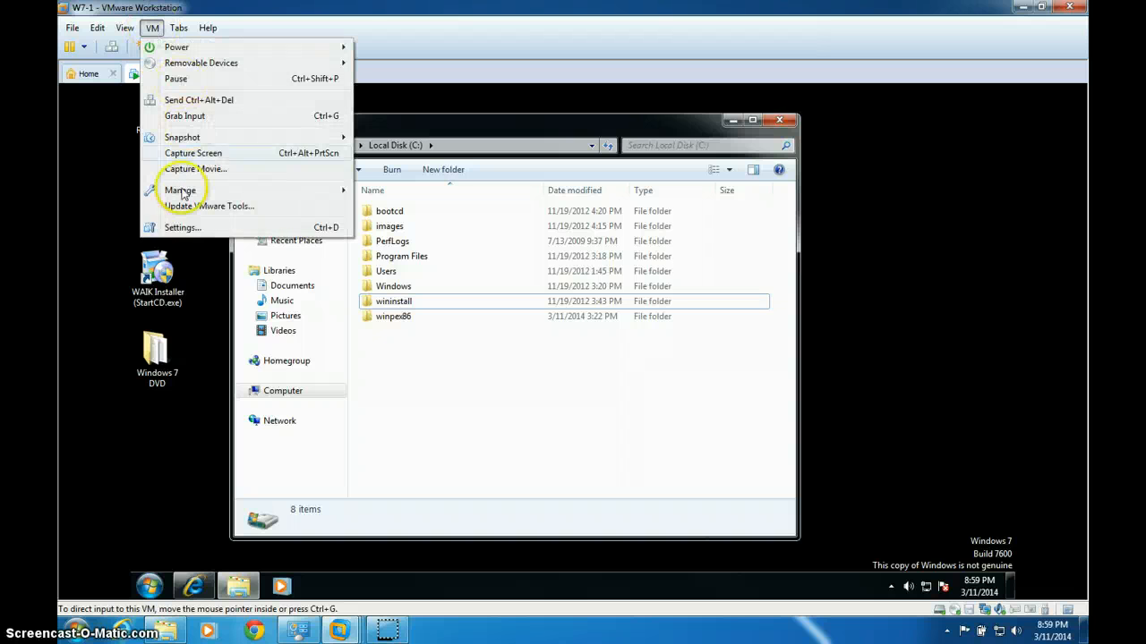
click(183, 227)
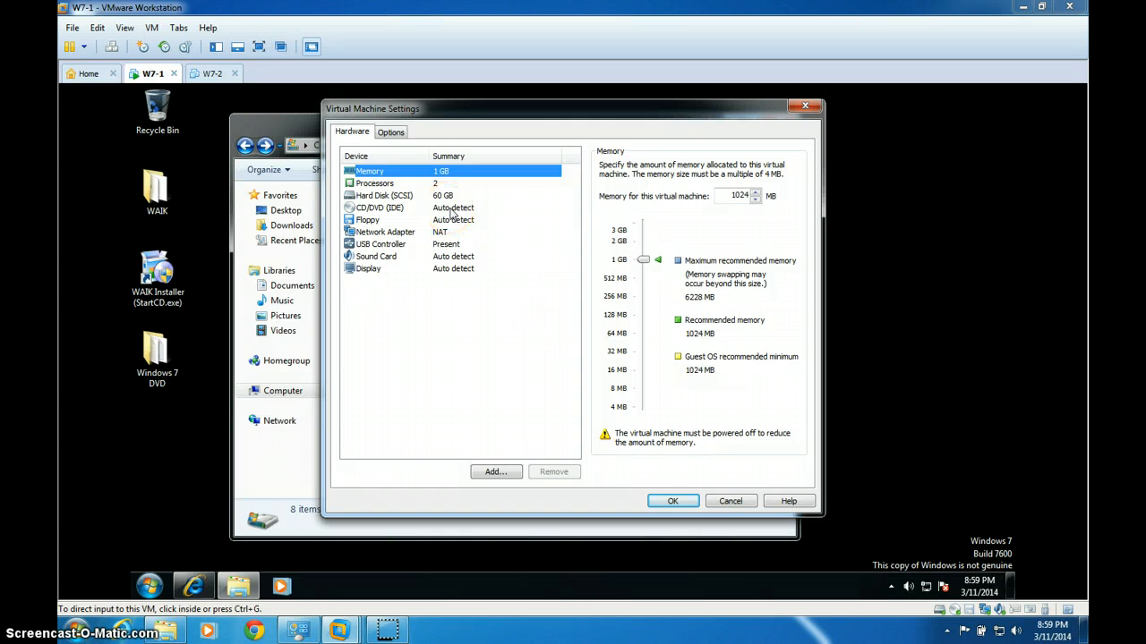
click(392, 209)
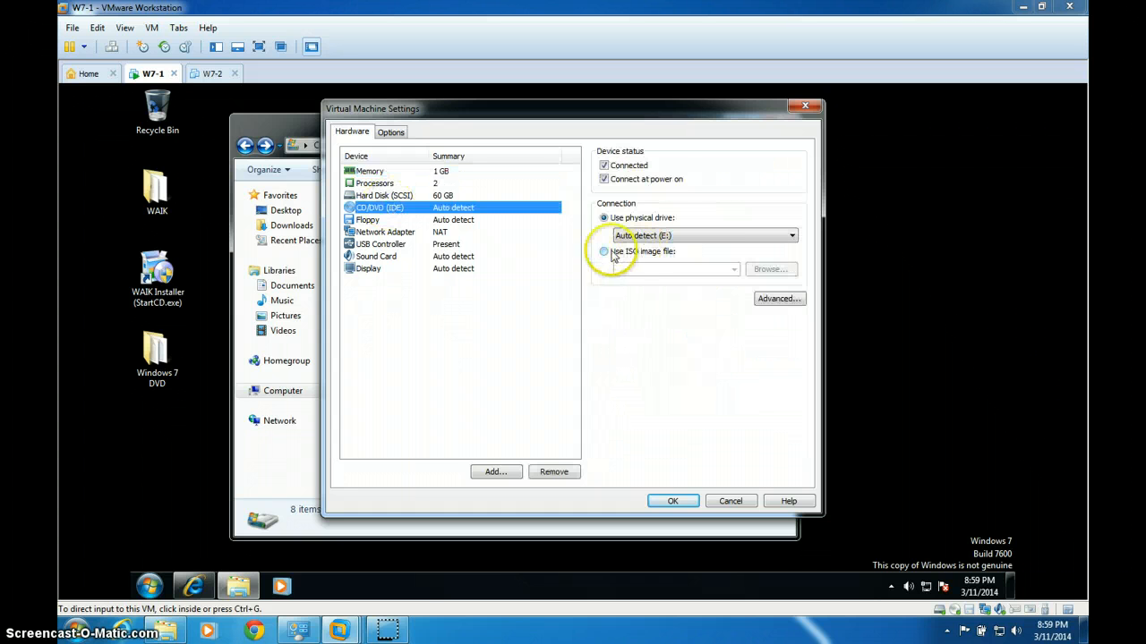
click(604, 253)
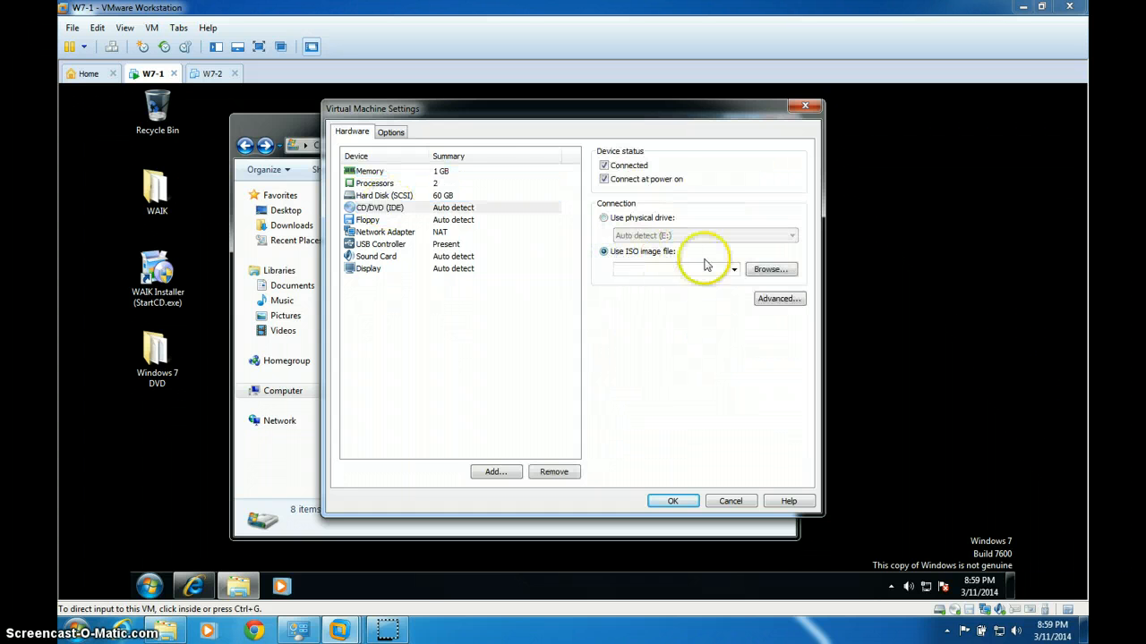
Select en_windows_7_professional_x86_dvd_x15-65804 from the Isos - Installers folder in Documents as the ISO image and apply the virtual machine settings
click(768, 271)
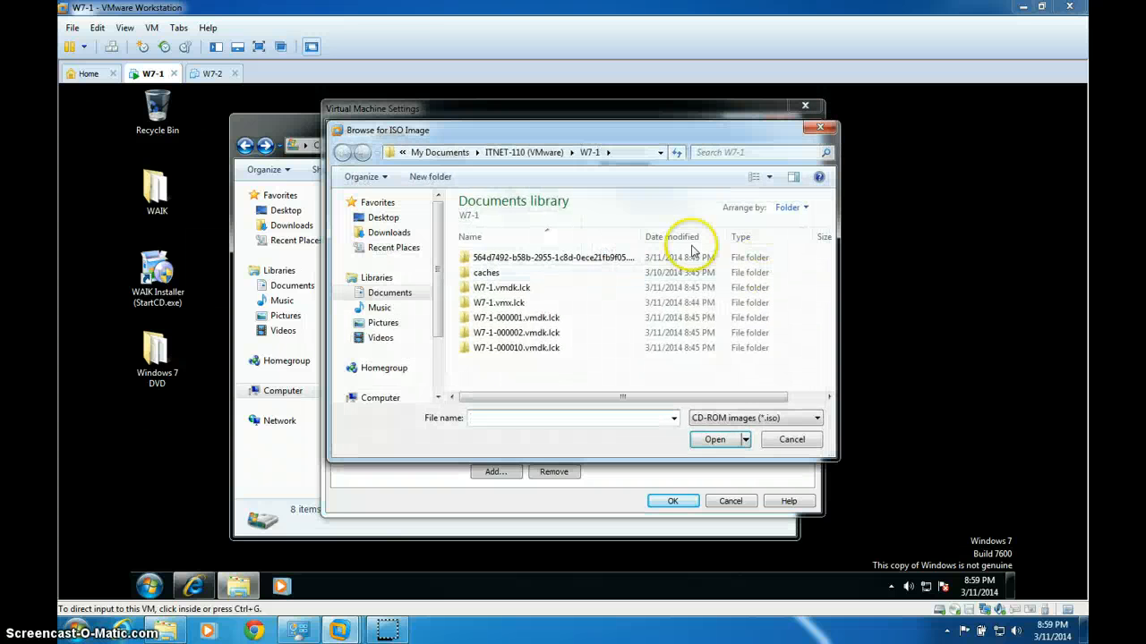
click(394, 232)
click(384, 217)
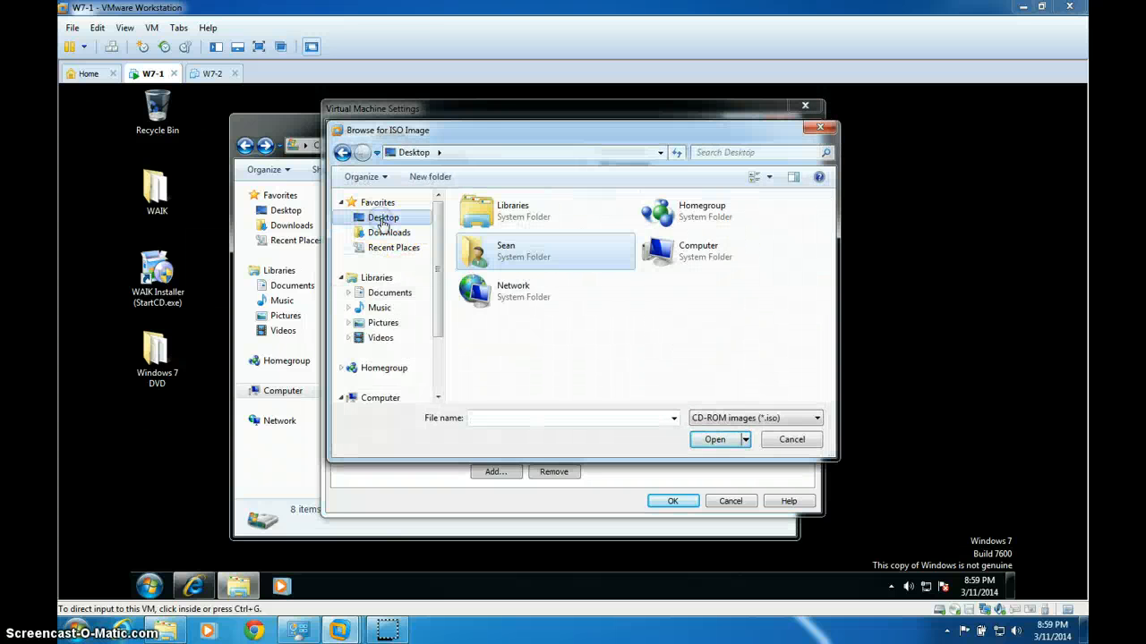
click(385, 292)
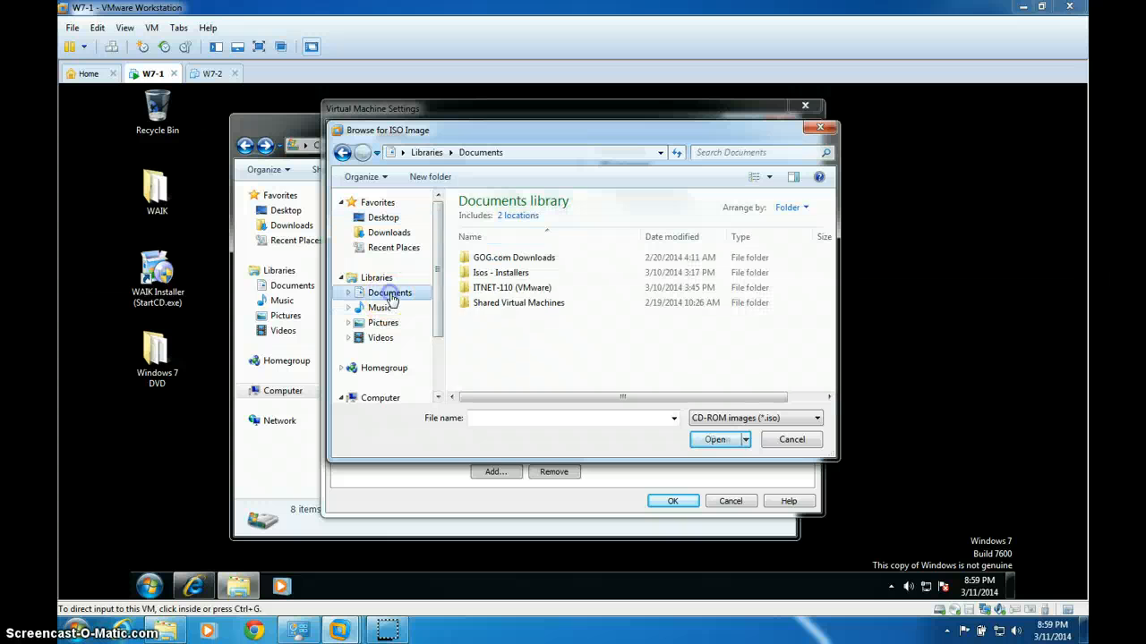
double_click(497, 273)
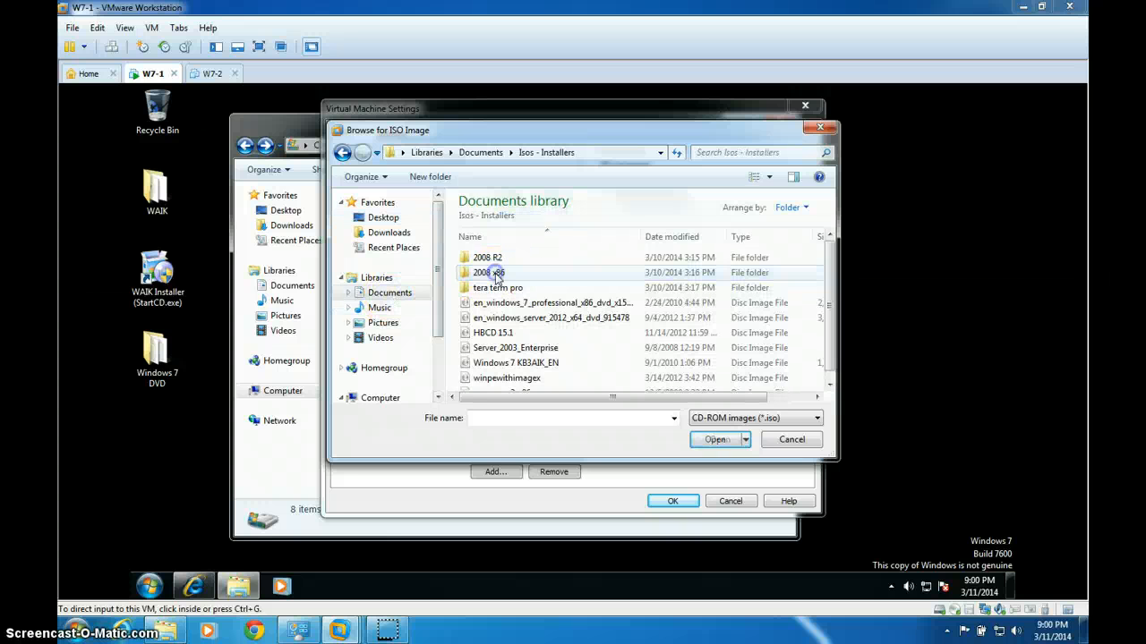
click(551, 303)
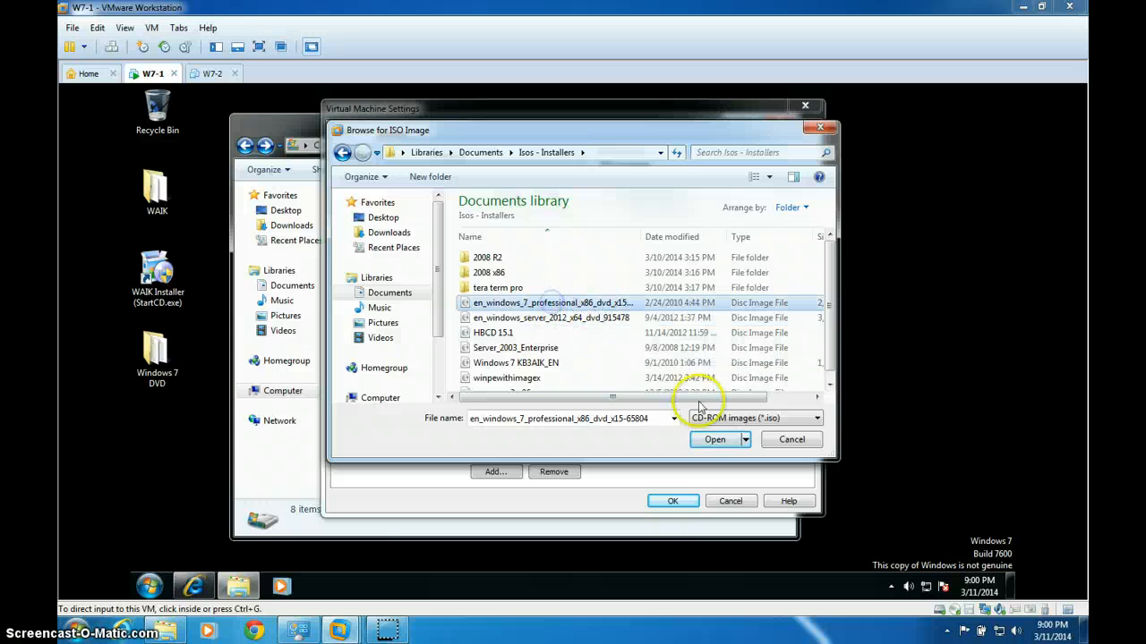
click(715, 439)
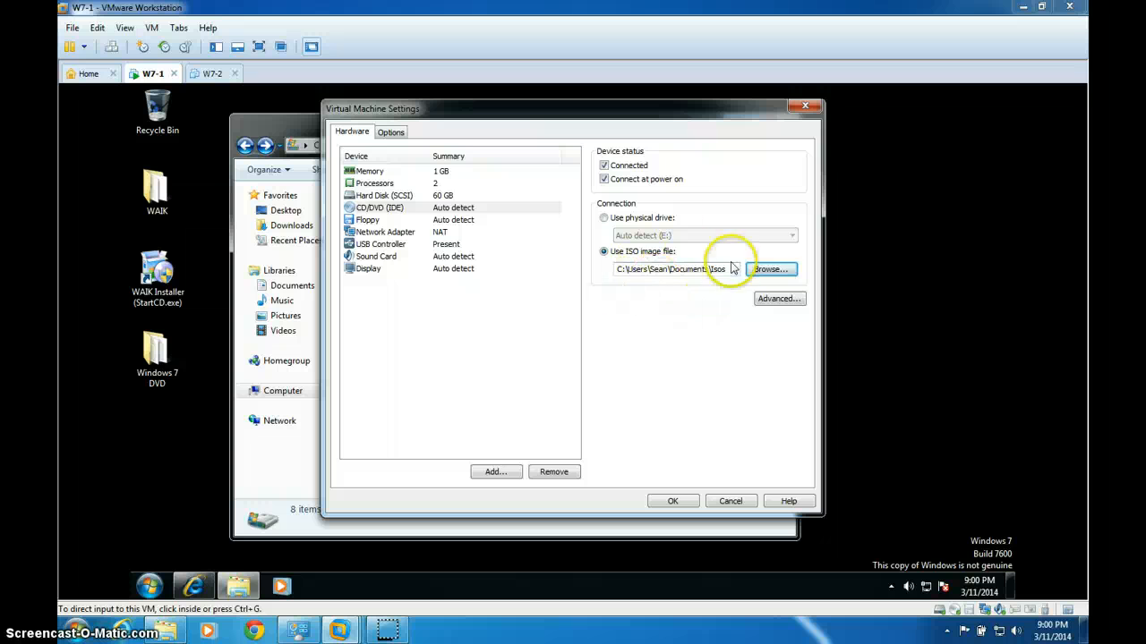
click(673, 500)
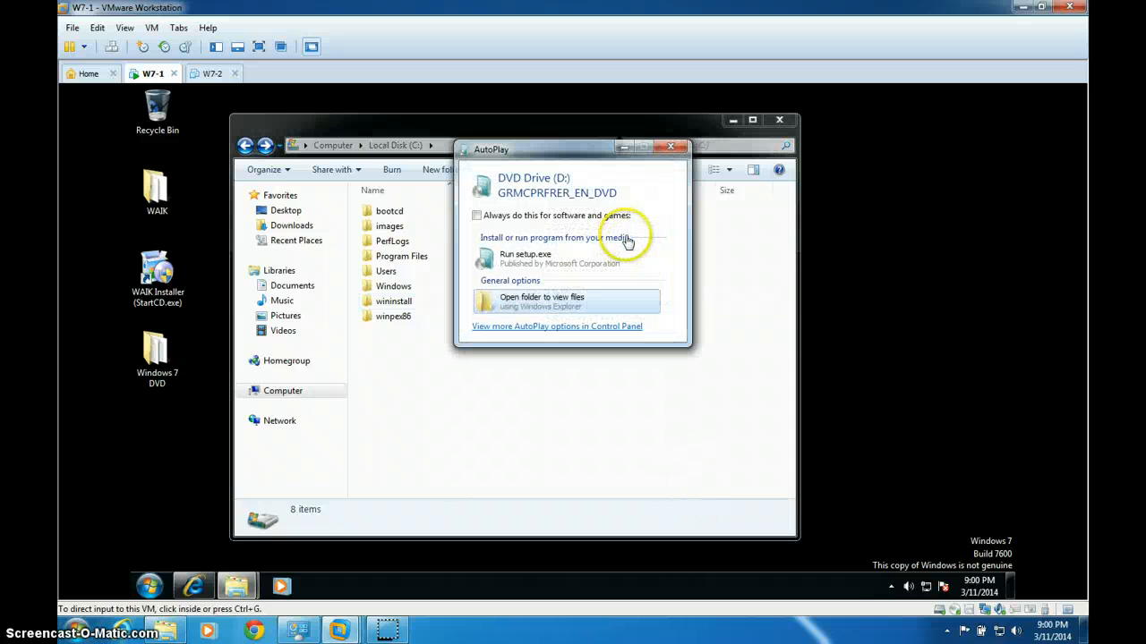
Open the files of the mounted Windows 7 DVD and move their window beside the Local Disk (C:) folder list
click(542, 303)
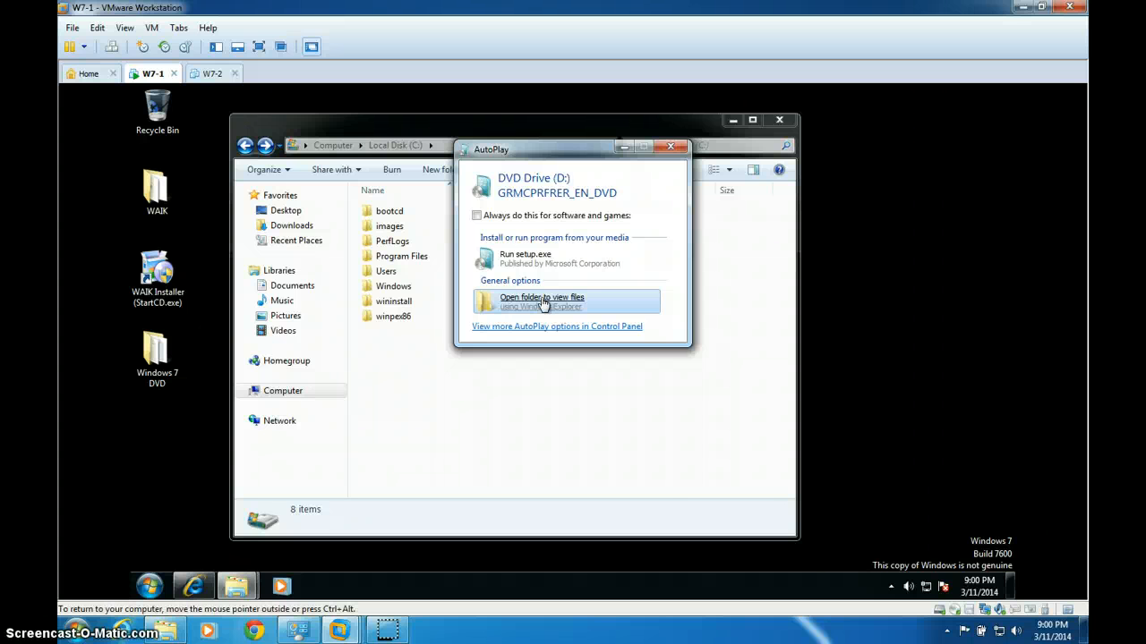
click(535, 304)
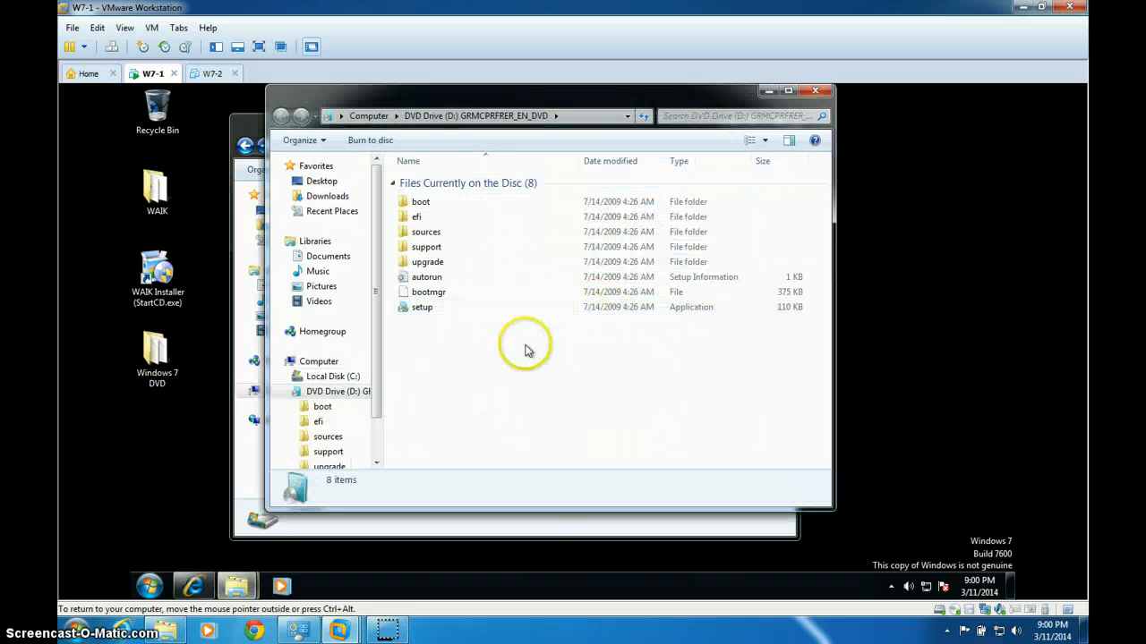
drag(442, 98, 617, 108)
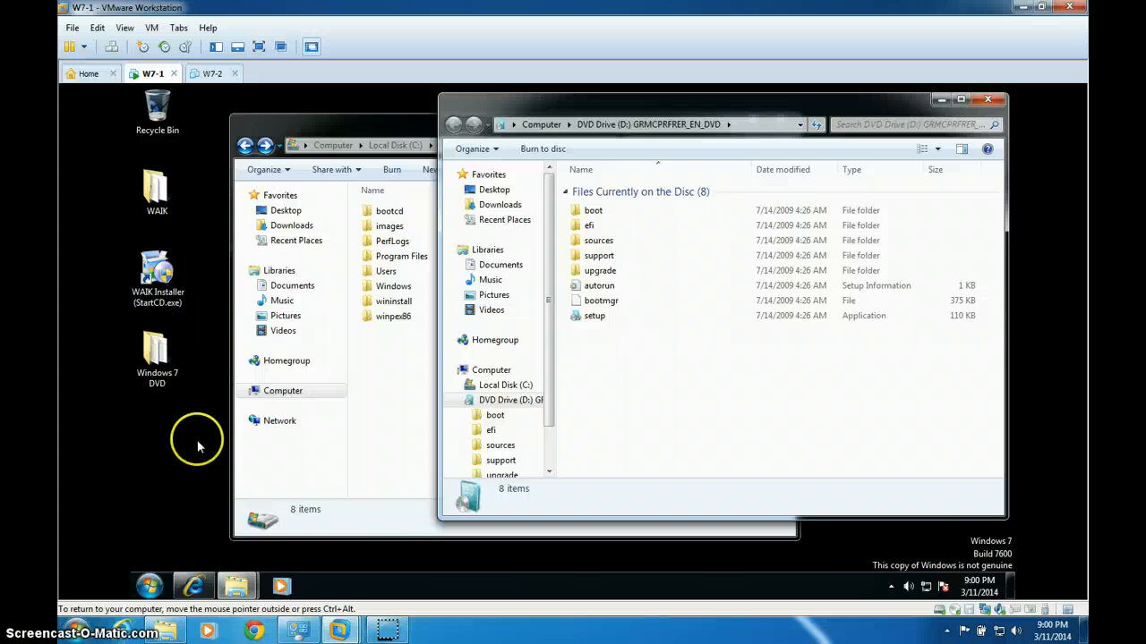
Switch to Internet Explorer to check the Windows 7 AIK download page and its address, and minimize the browser
click(193, 587)
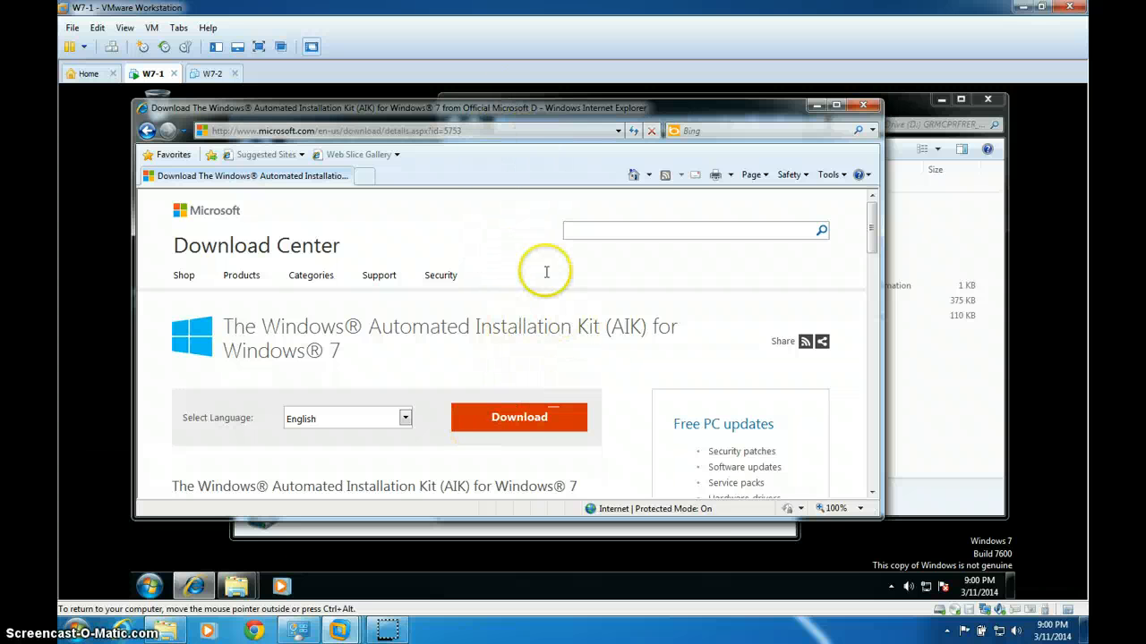
click(478, 131)
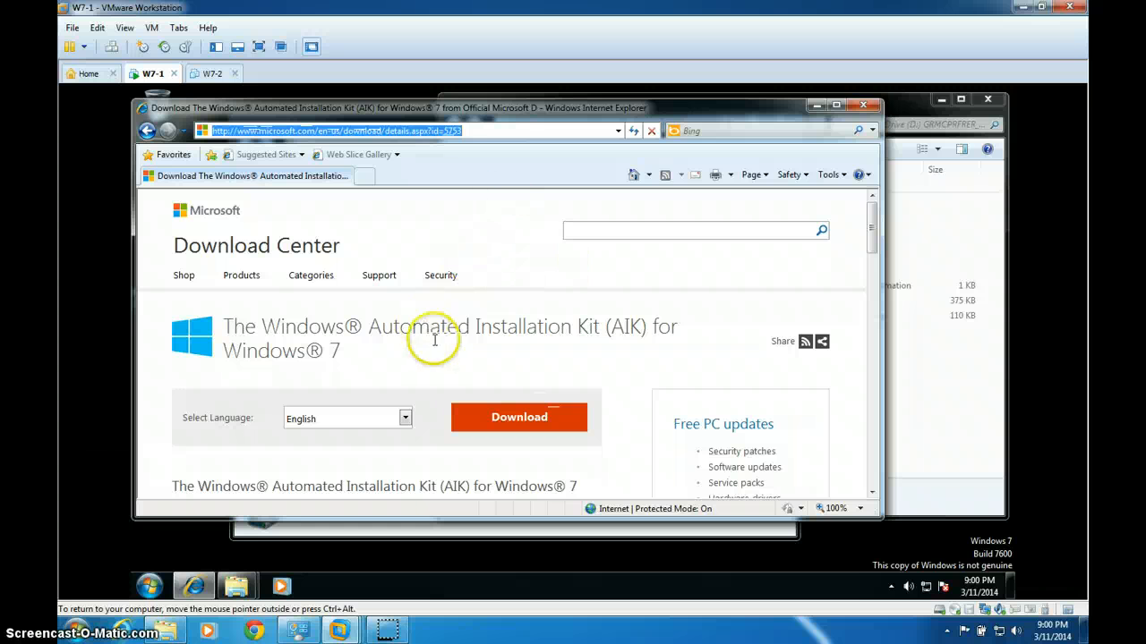
click(818, 107)
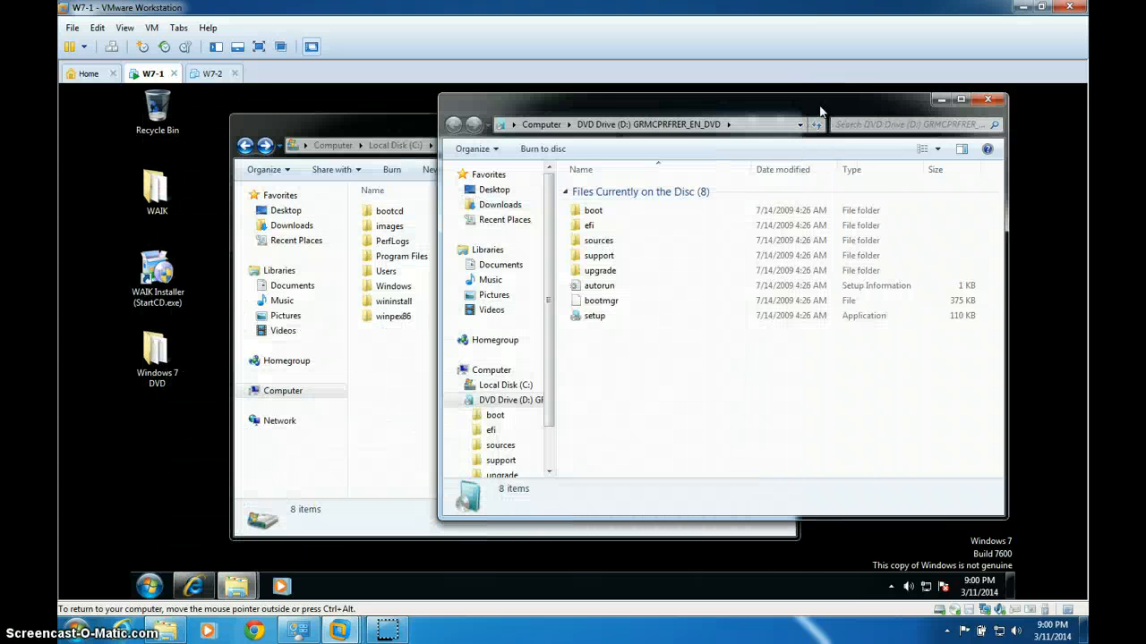
Launch the WAIK Installer with permission to make changes, view its Windows AIK Setup entry, and close the welcome window
click(157, 189)
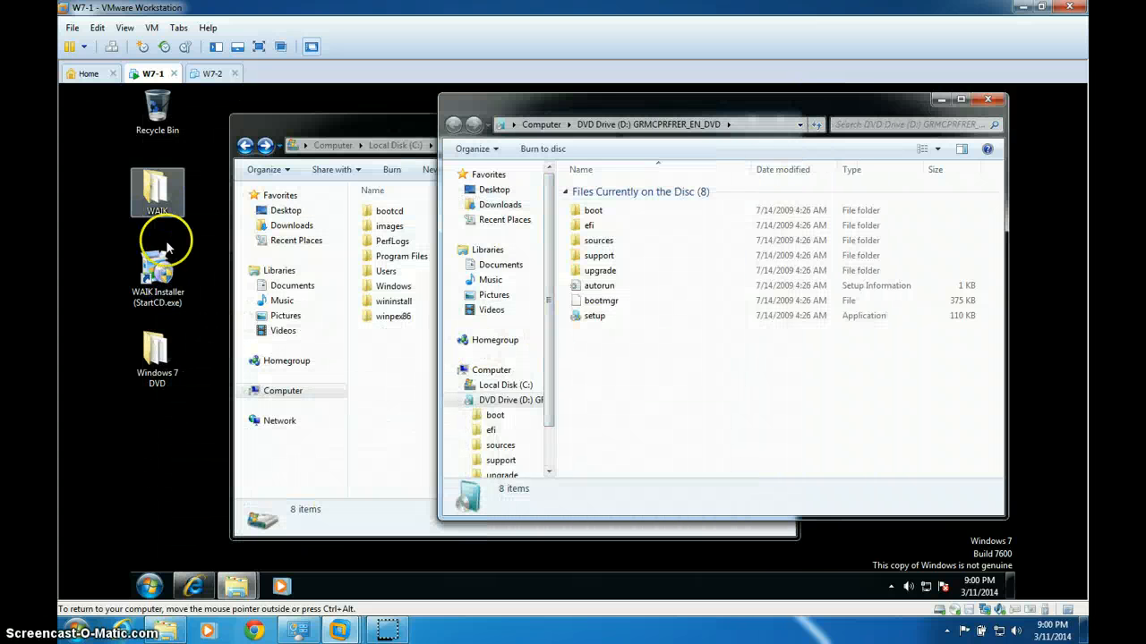
click(160, 519)
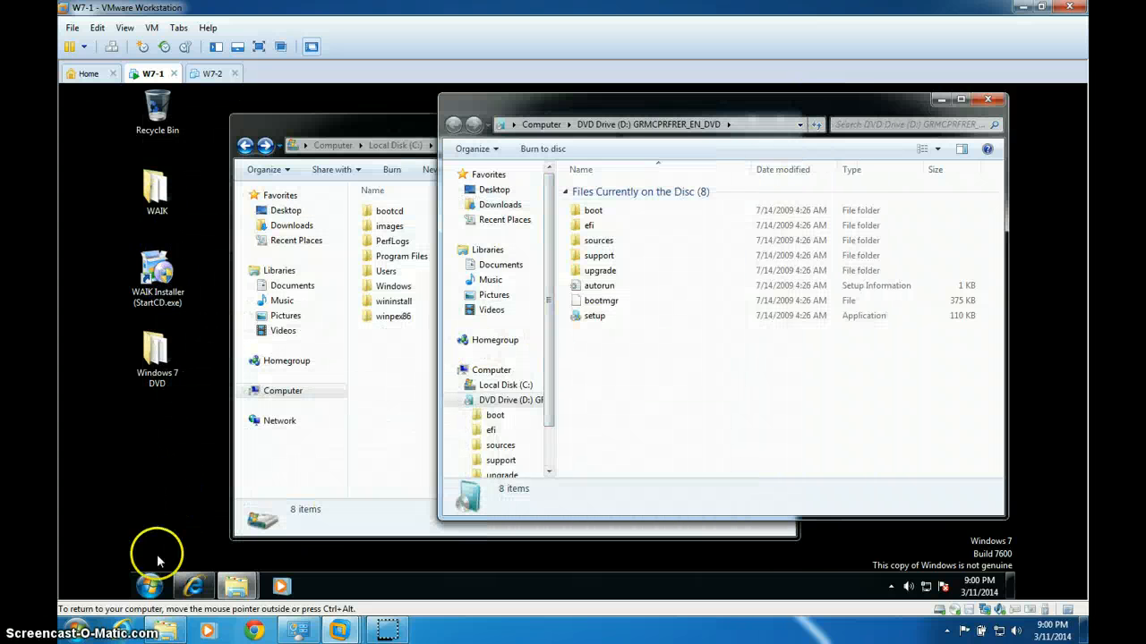
double_click(166, 279)
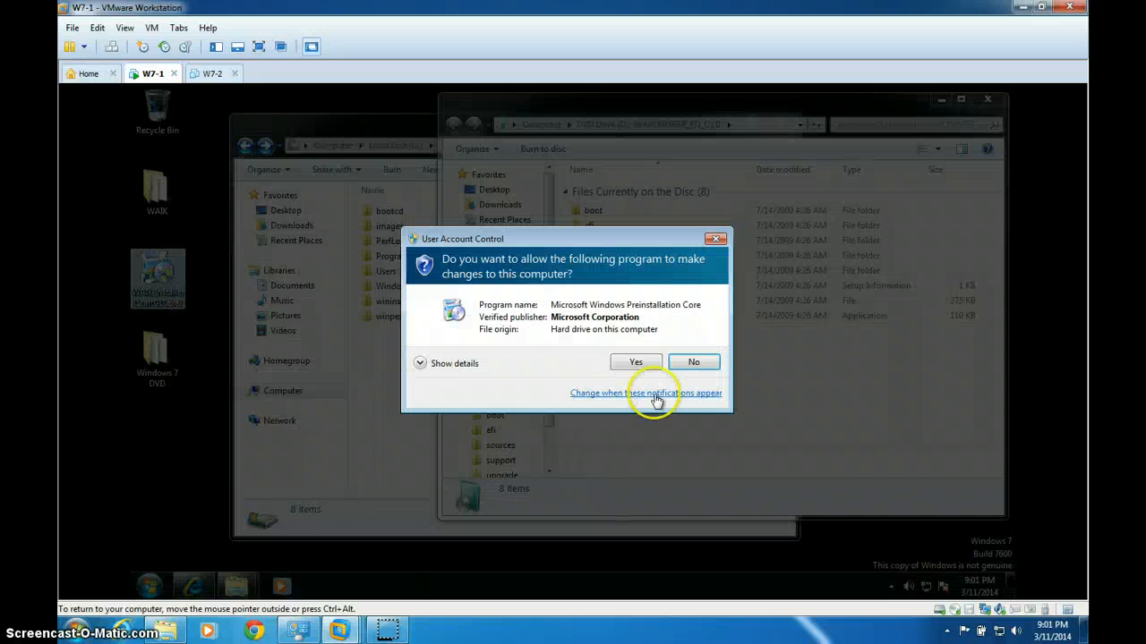
click(631, 362)
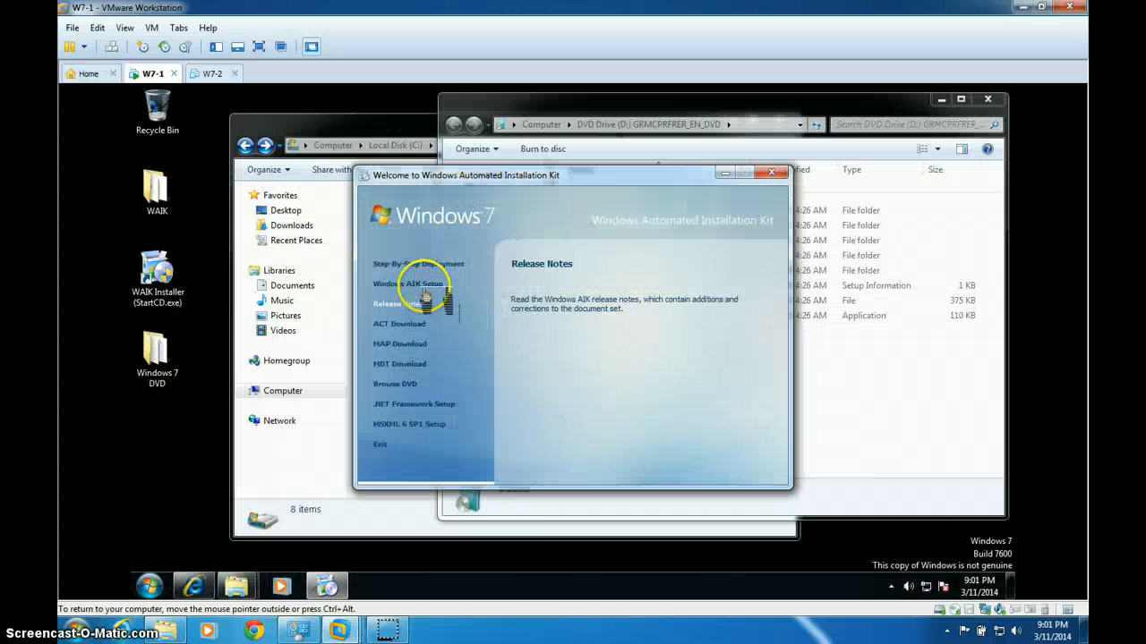
click(423, 285)
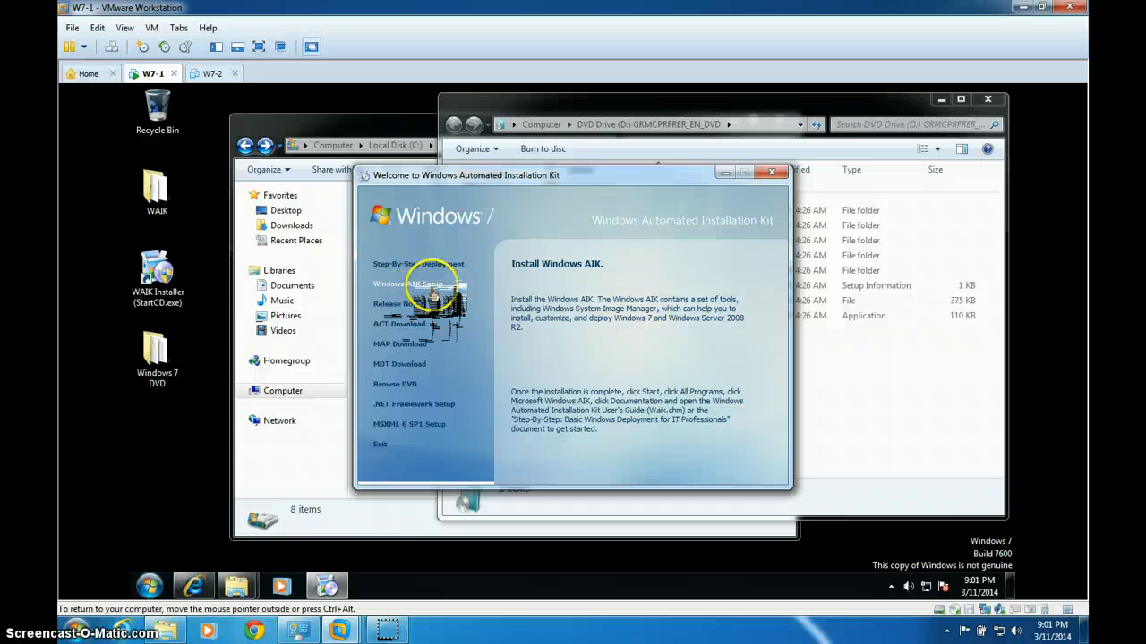
click(769, 175)
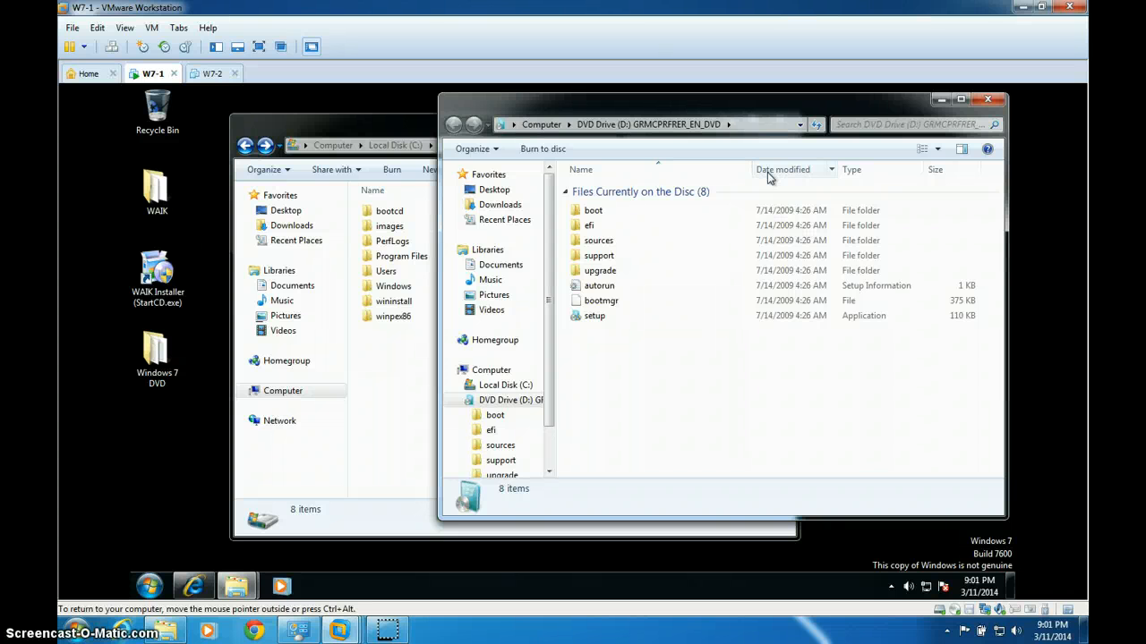
Bring the Windows 7 DVD window in front of the C: window and open its sources folder
click(760, 174)
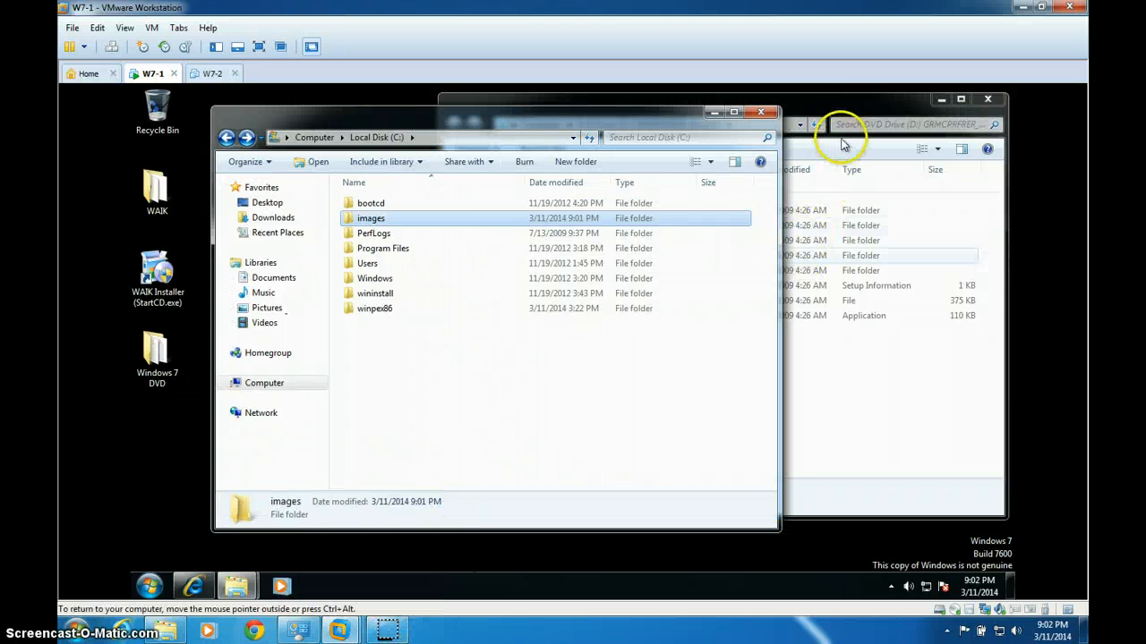
click(842, 104)
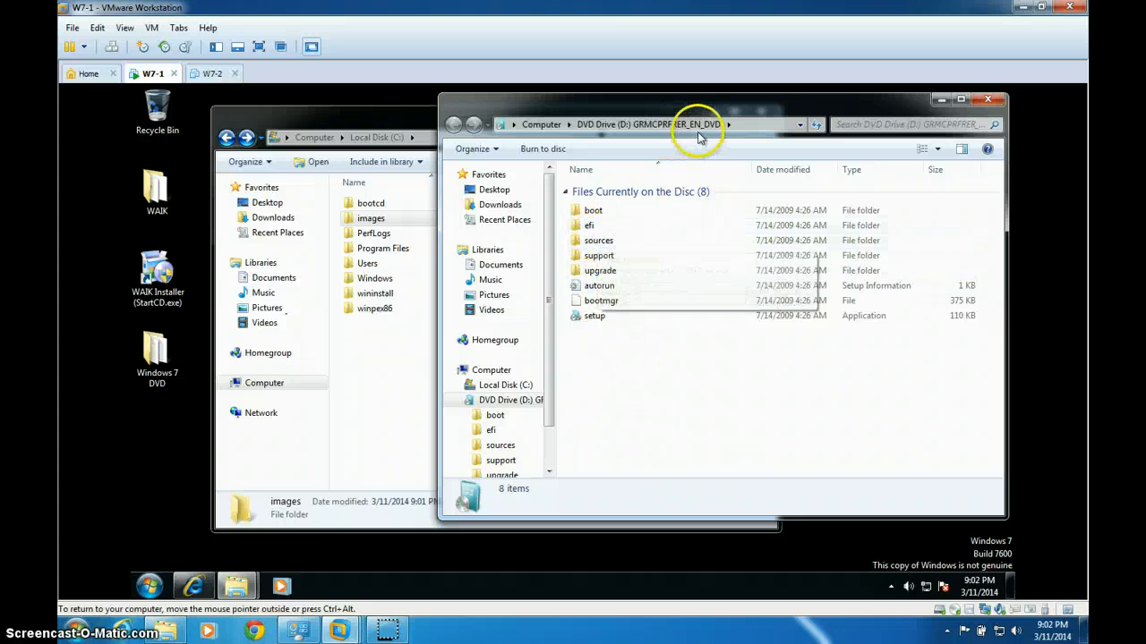
click(604, 243)
double_click(604, 243)
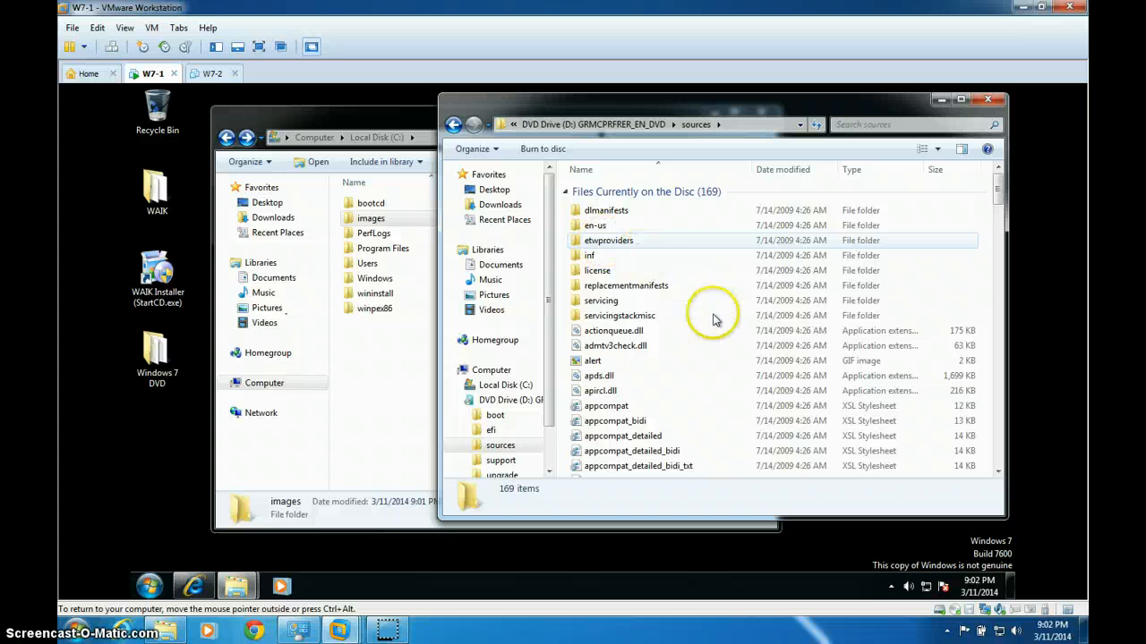
Copy install.wim from the DVD's sources folder into C:\images and return to the sources window
scroll(708, 319, down, 8)
scroll(710, 323, down, 13)
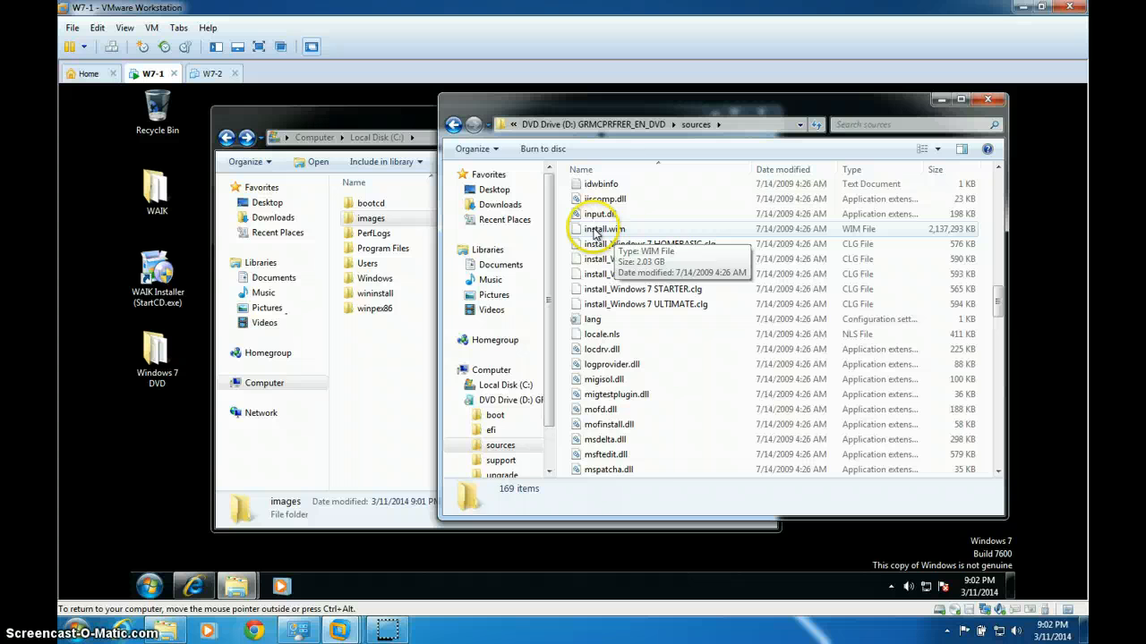
click(595, 231)
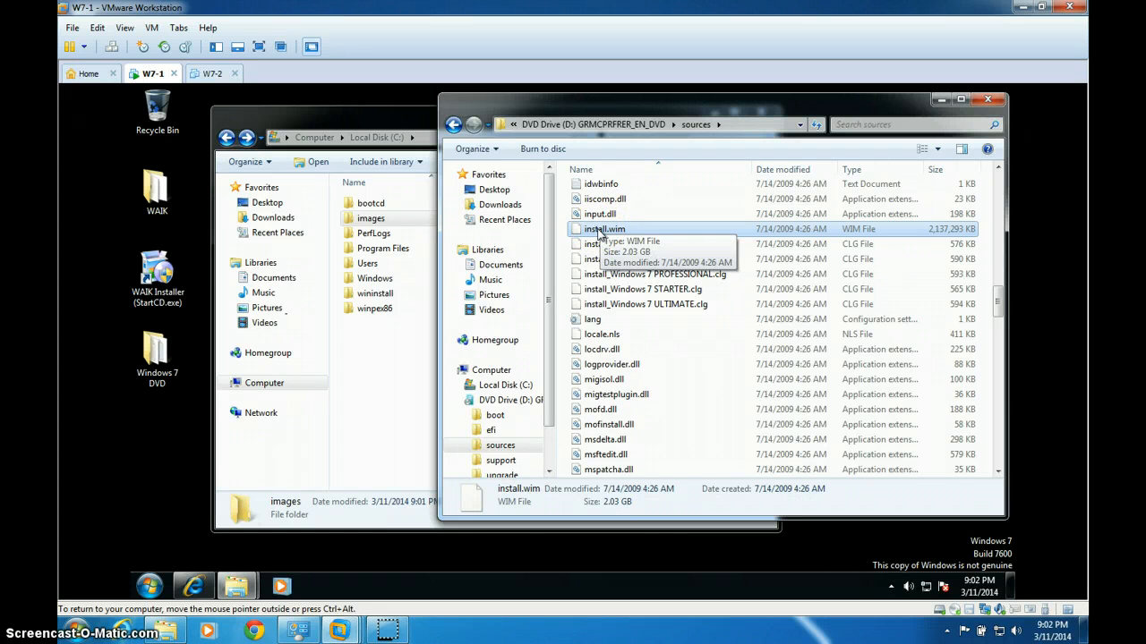
click(602, 232)
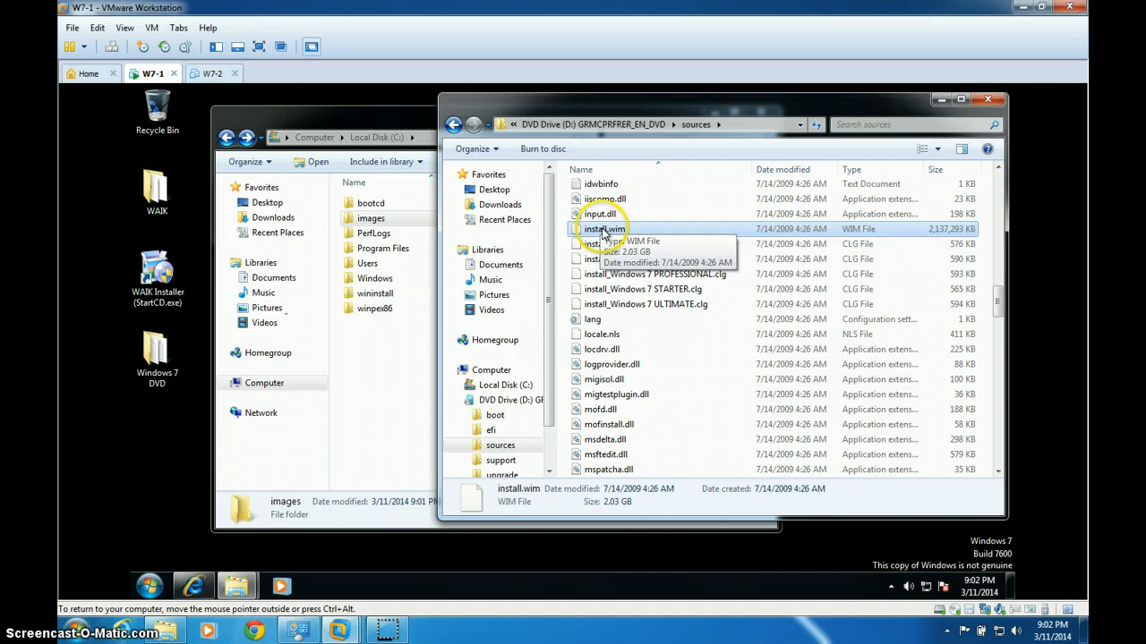
drag(603, 231, 380, 224)
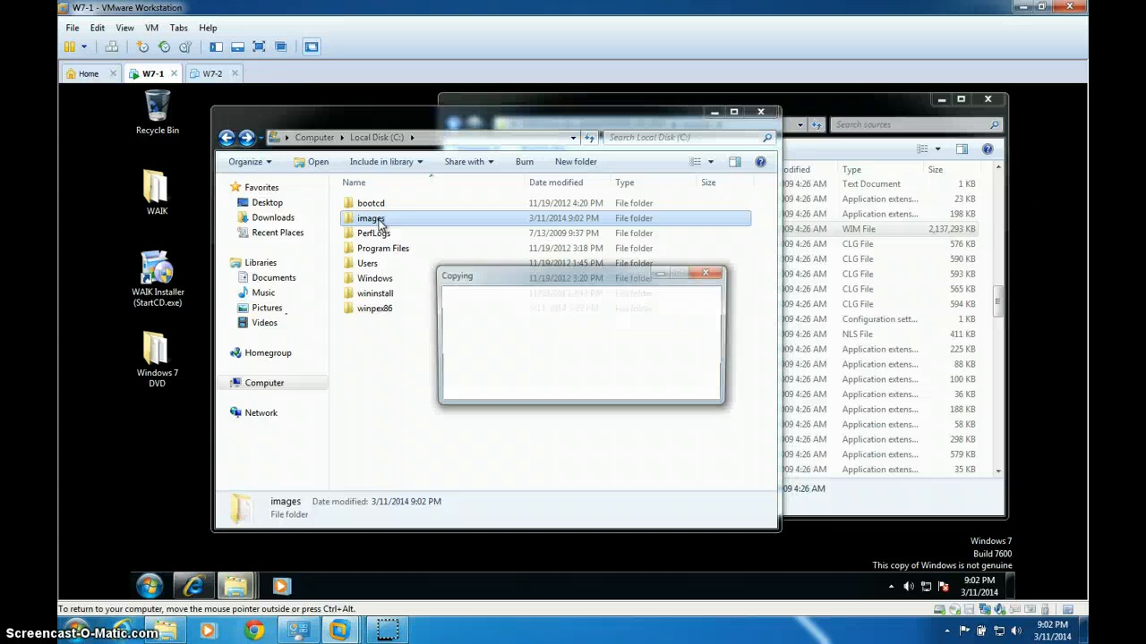
click(378, 225)
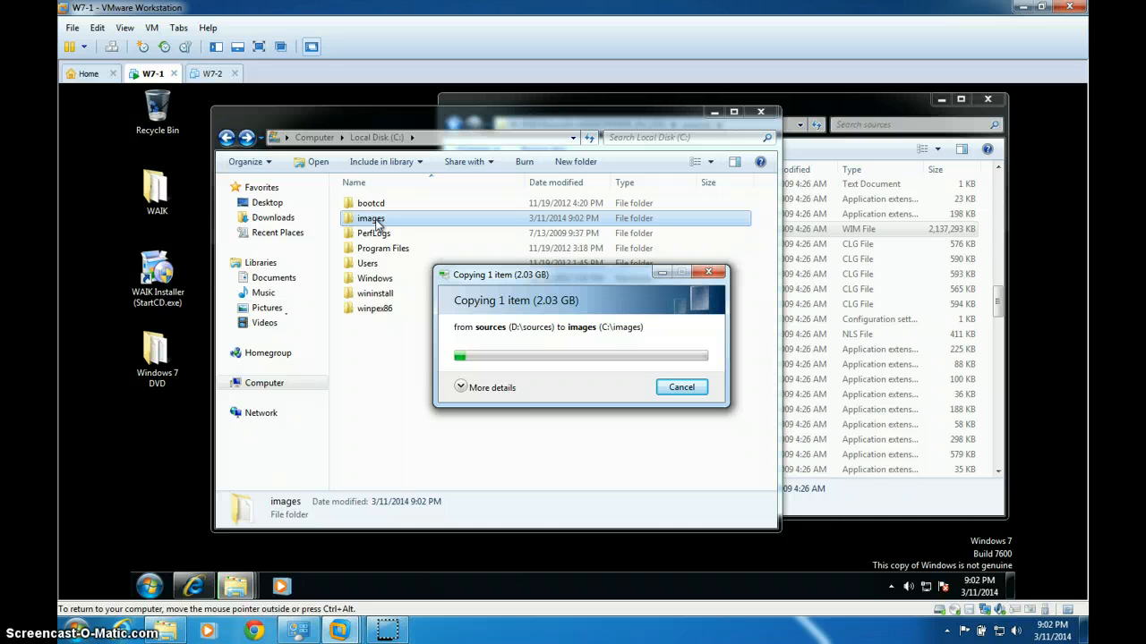
click(379, 222)
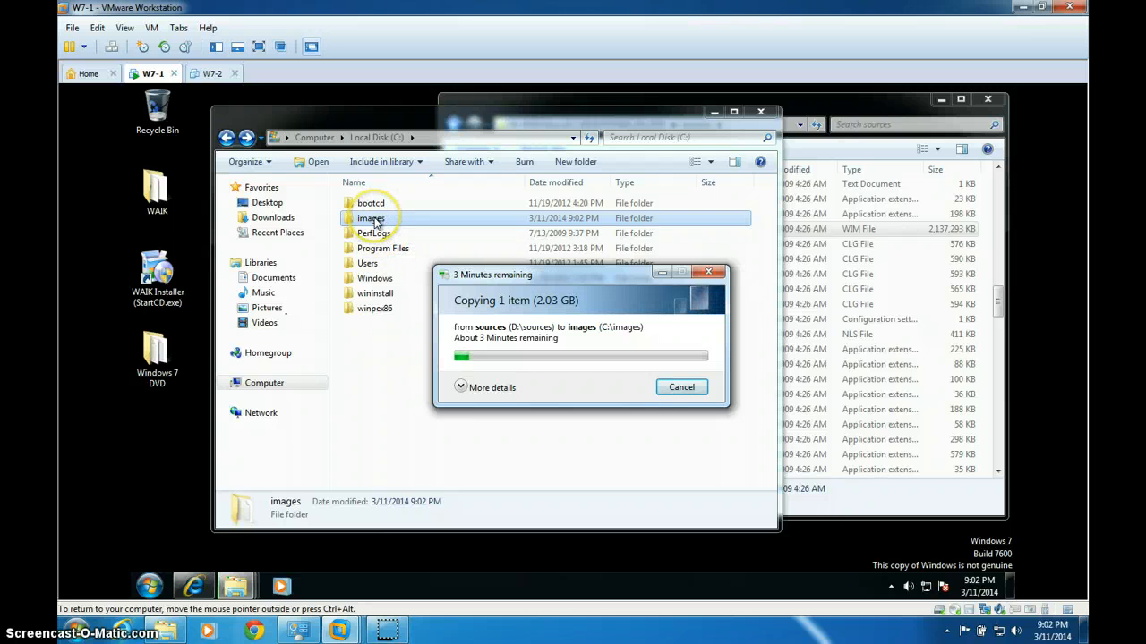
click(378, 591)
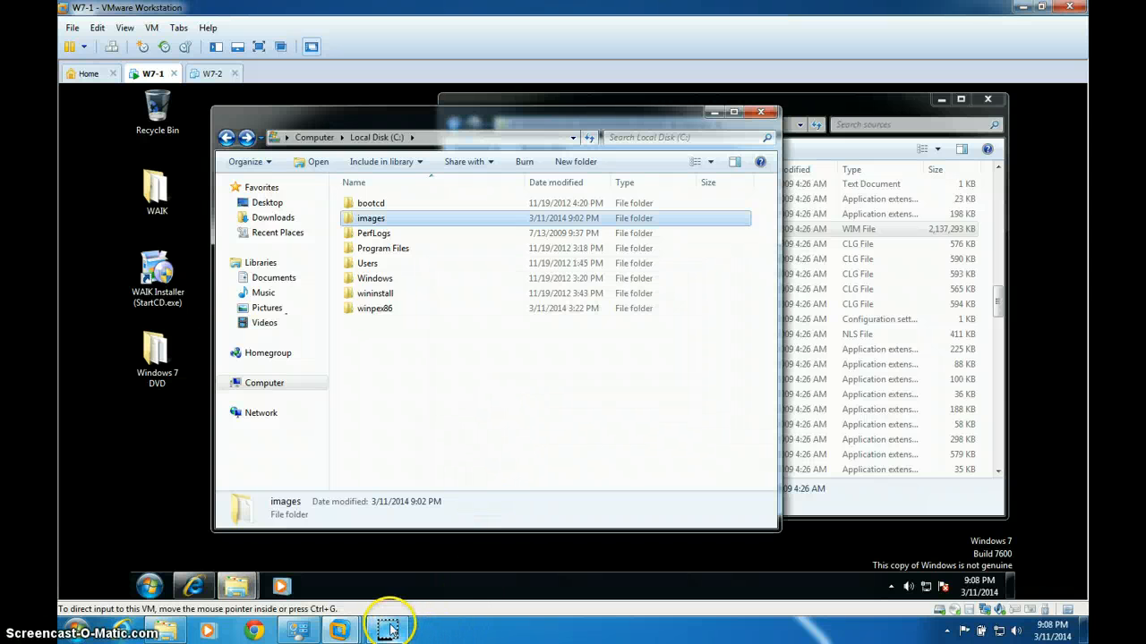
click(931, 101)
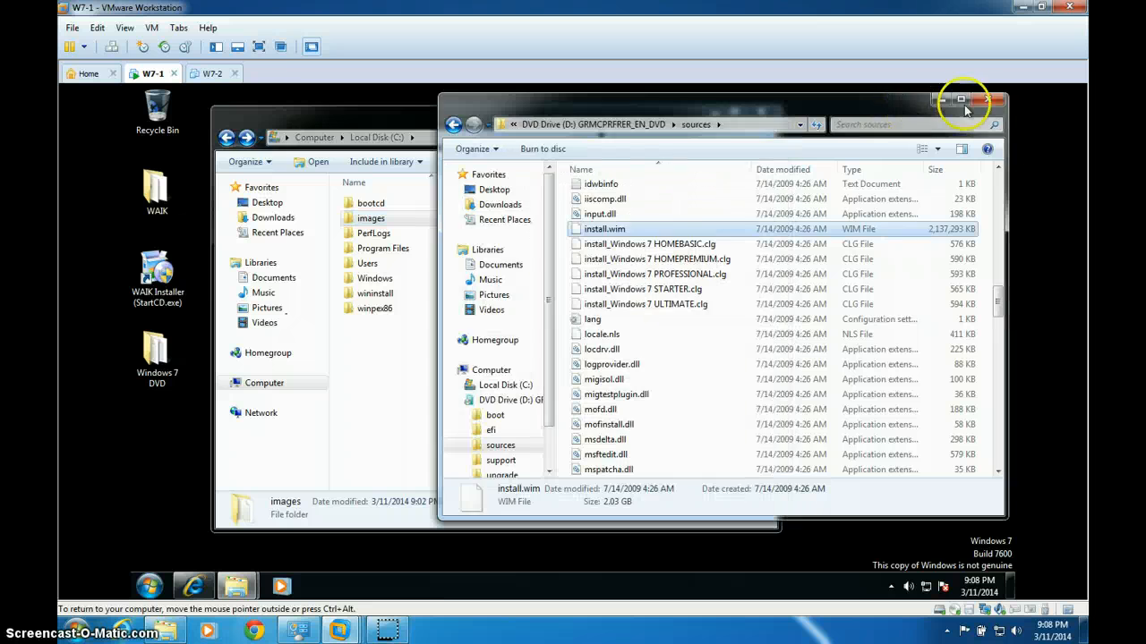
Close the DVD's sources window, check the C:\images folder for the copied install.wim, and return to Local Disk (C:)
click(987, 98)
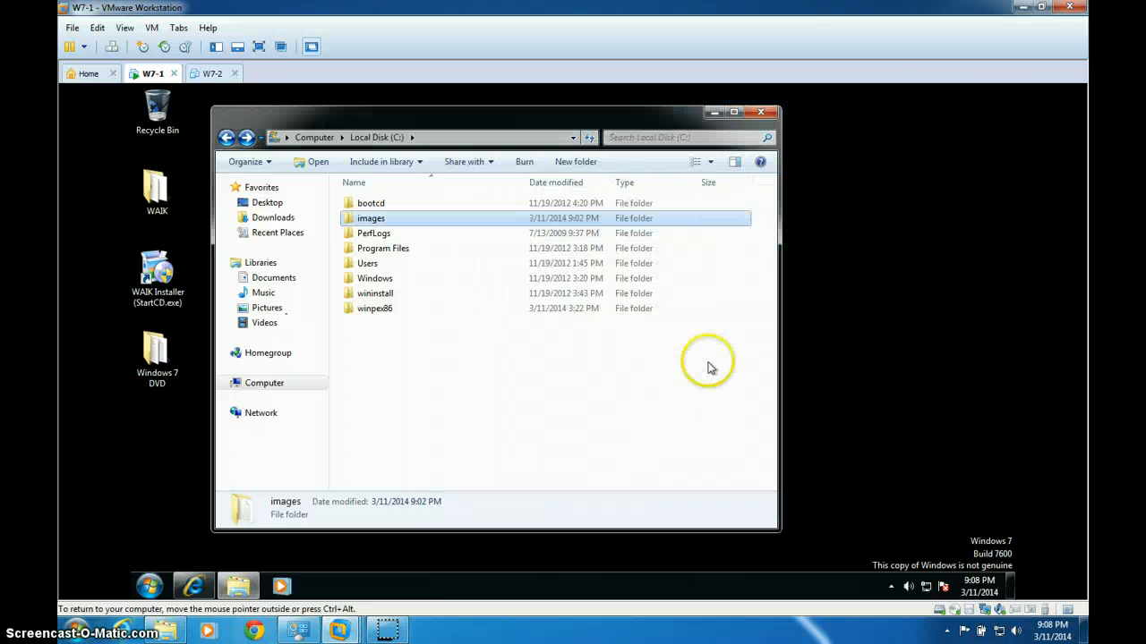
double_click(380, 223)
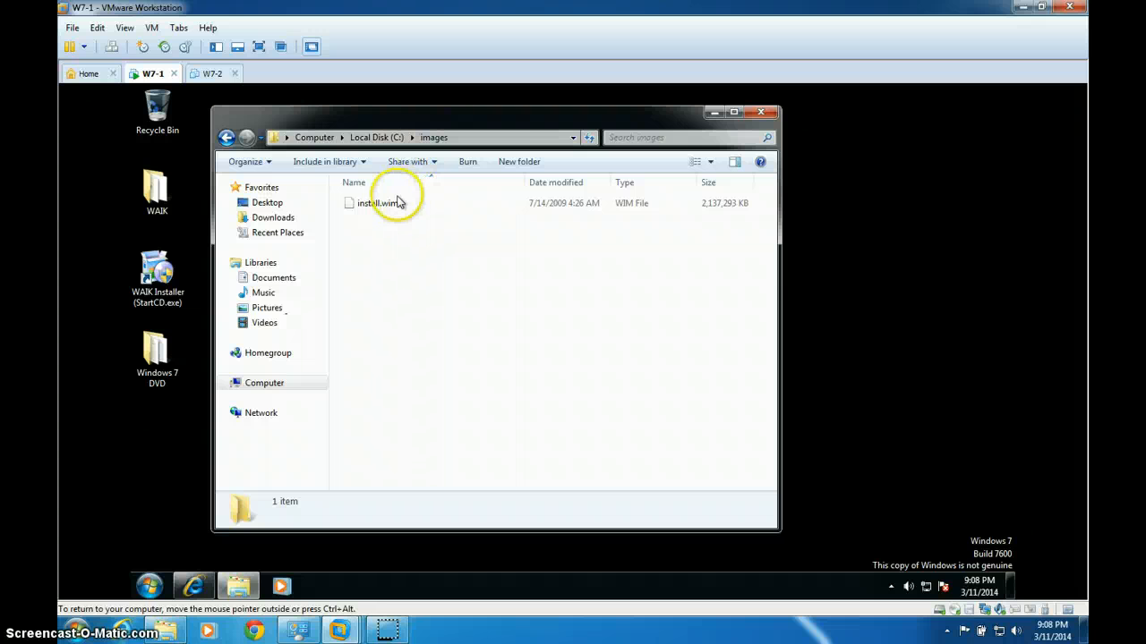
click(227, 137)
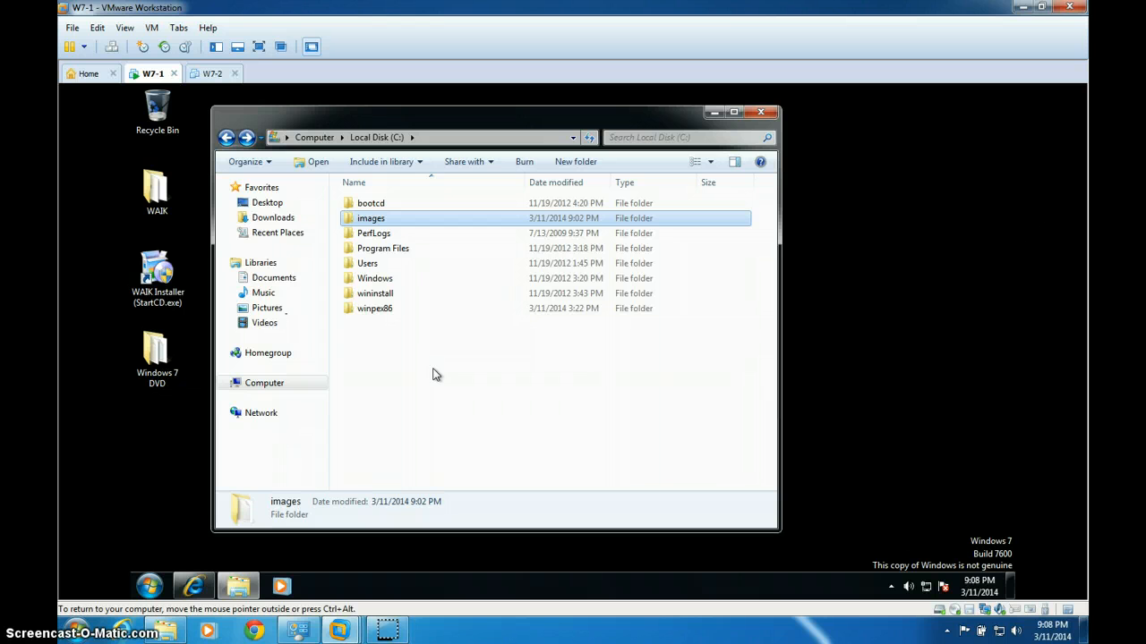
Launch Windows System Image Manager from the Microsoft Windows AIK program group
click(150, 586)
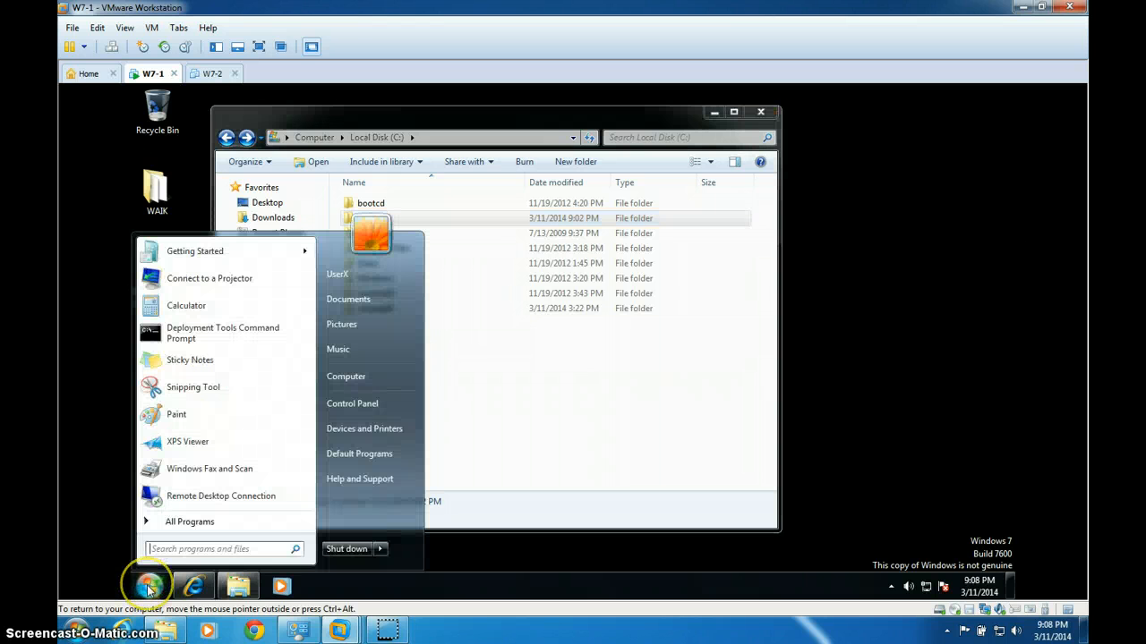
click(190, 522)
click(217, 423)
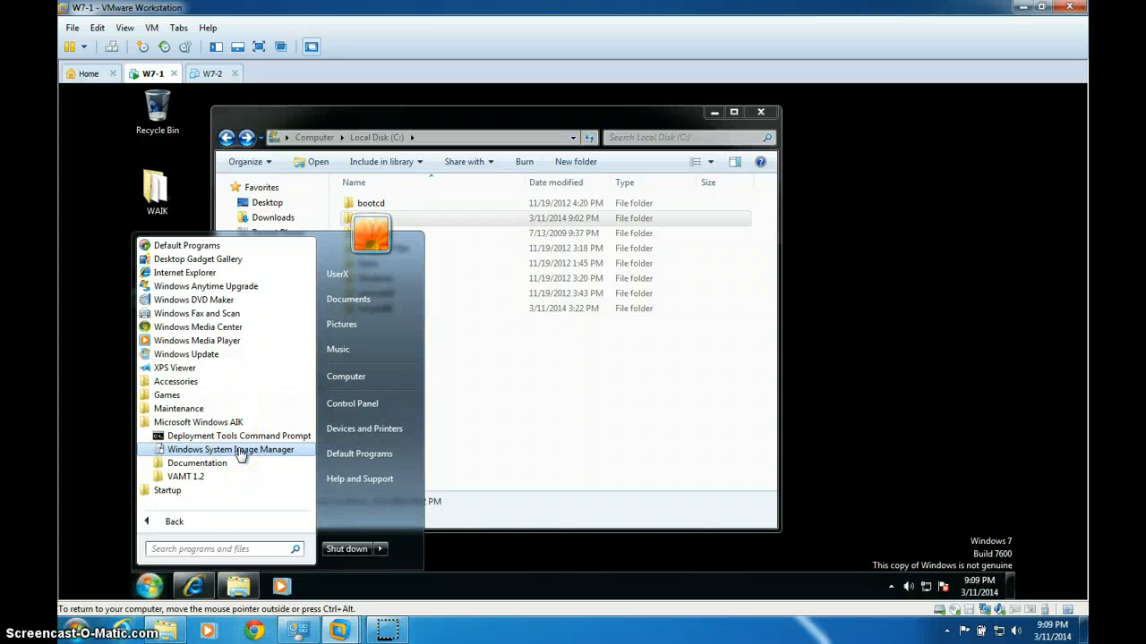
click(240, 453)
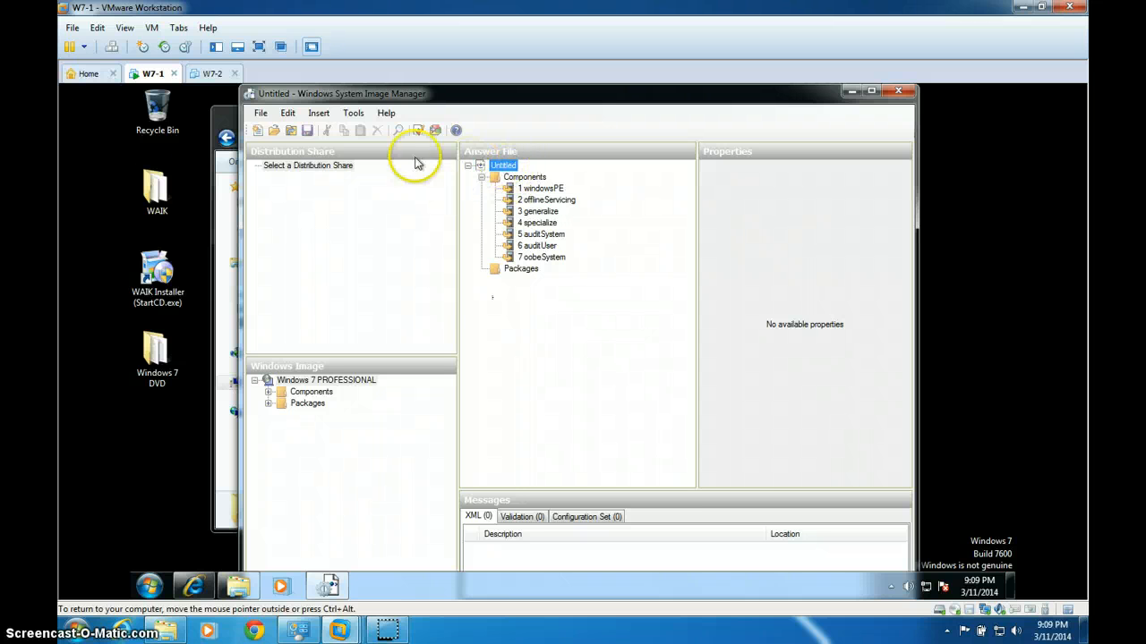
Create a new, untitled answer file in Windows System Image Manager
click(261, 113)
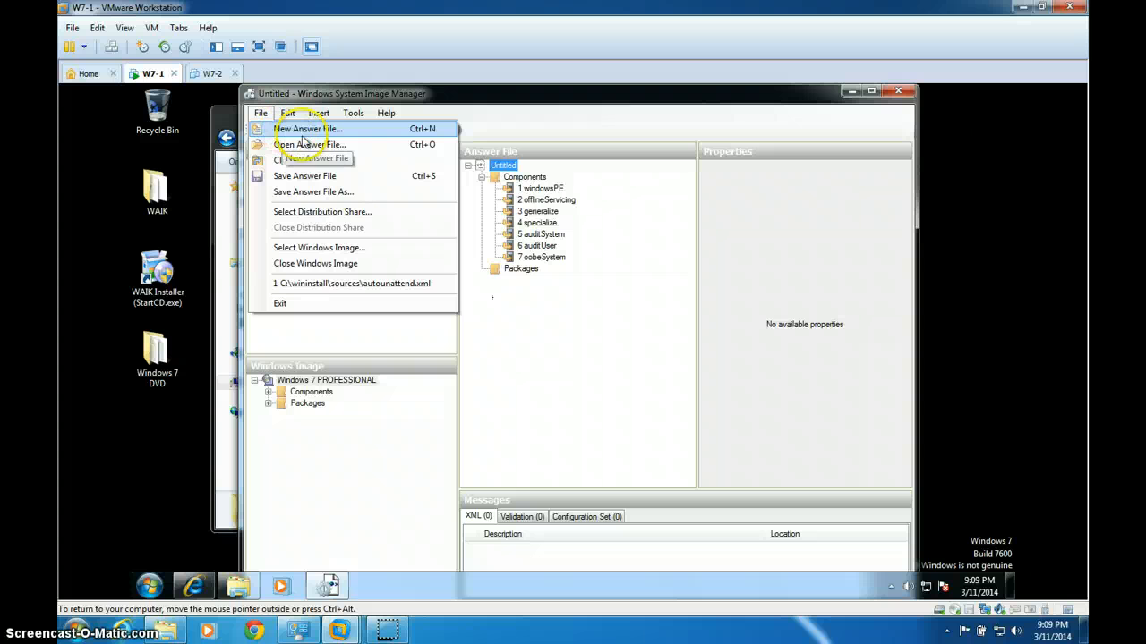
click(575, 340)
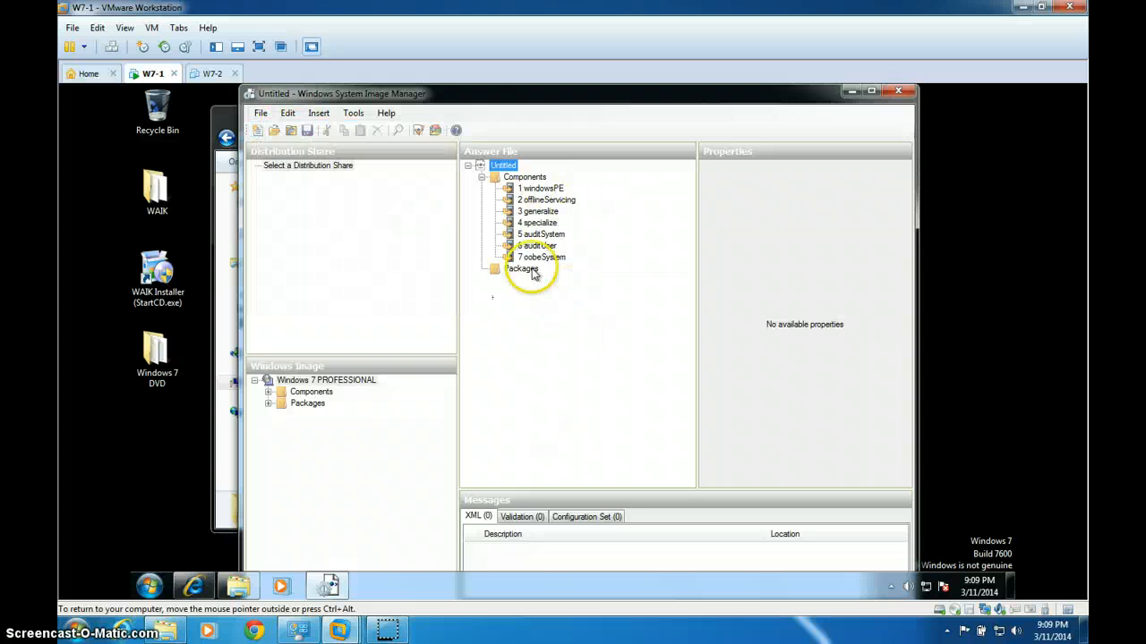
click(260, 114)
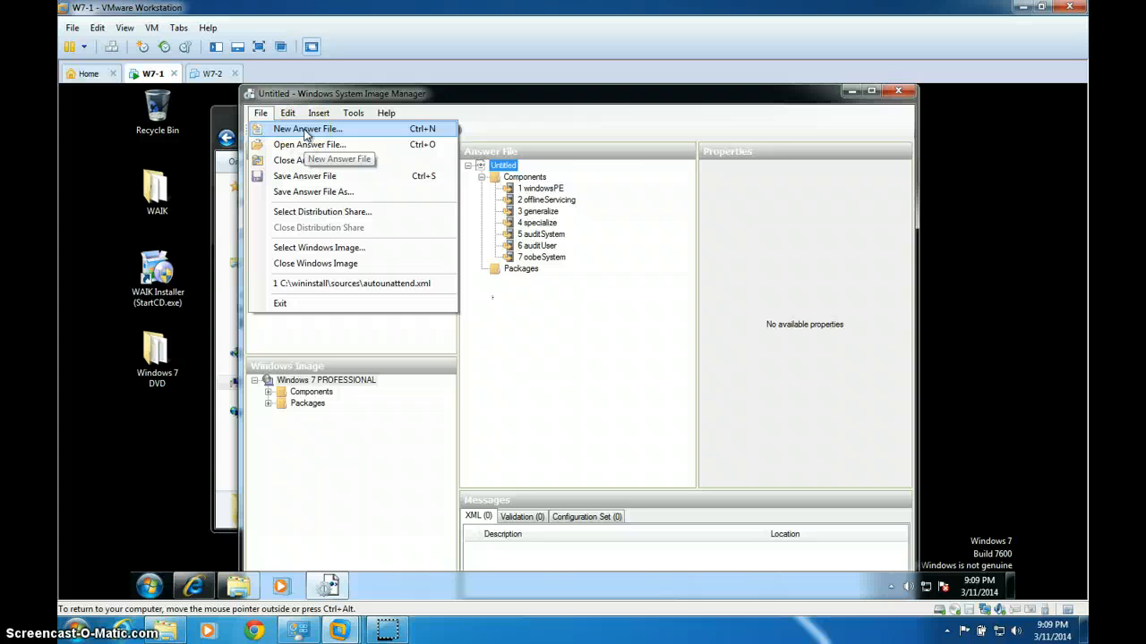
click(304, 131)
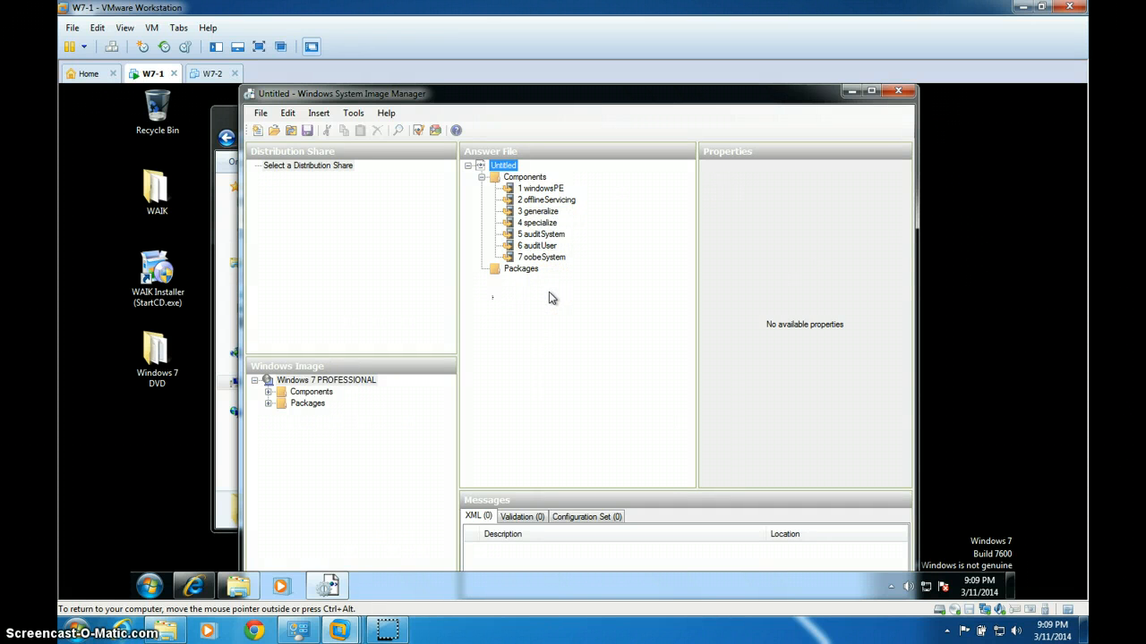
Open install.wim from C:\images as the Windows image for the answer file
click(260, 114)
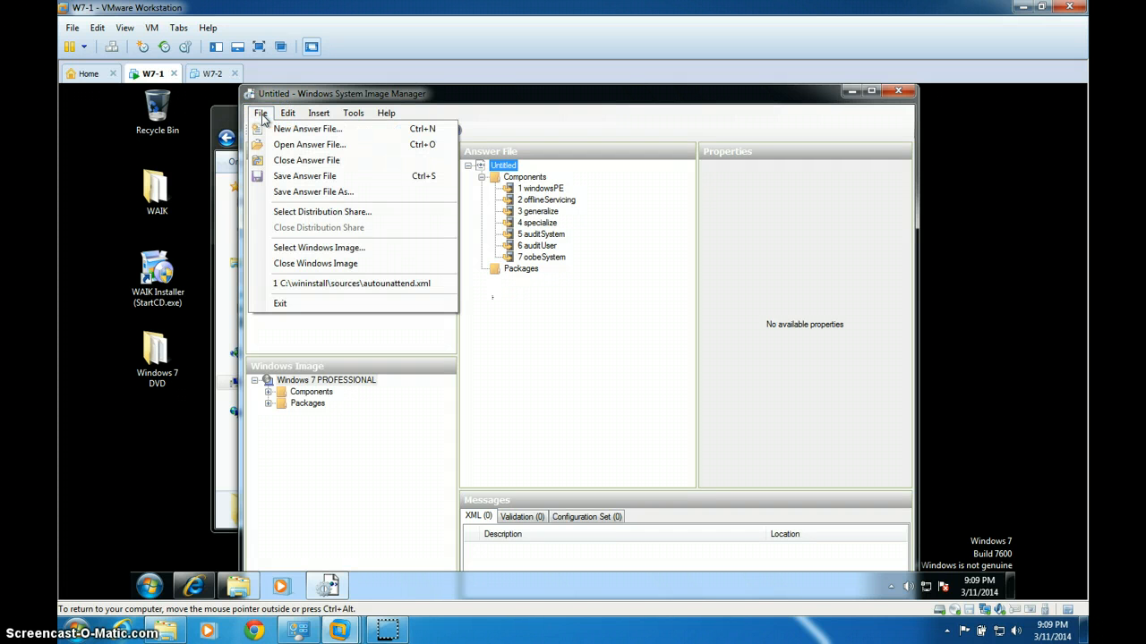
click(333, 248)
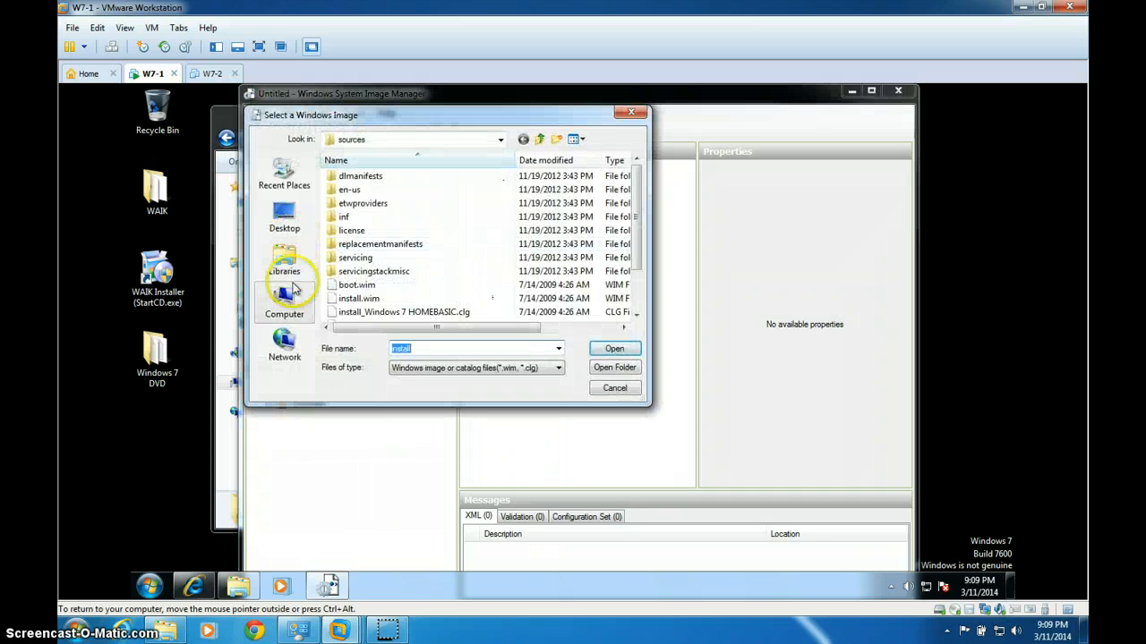
click(284, 300)
double_click(398, 181)
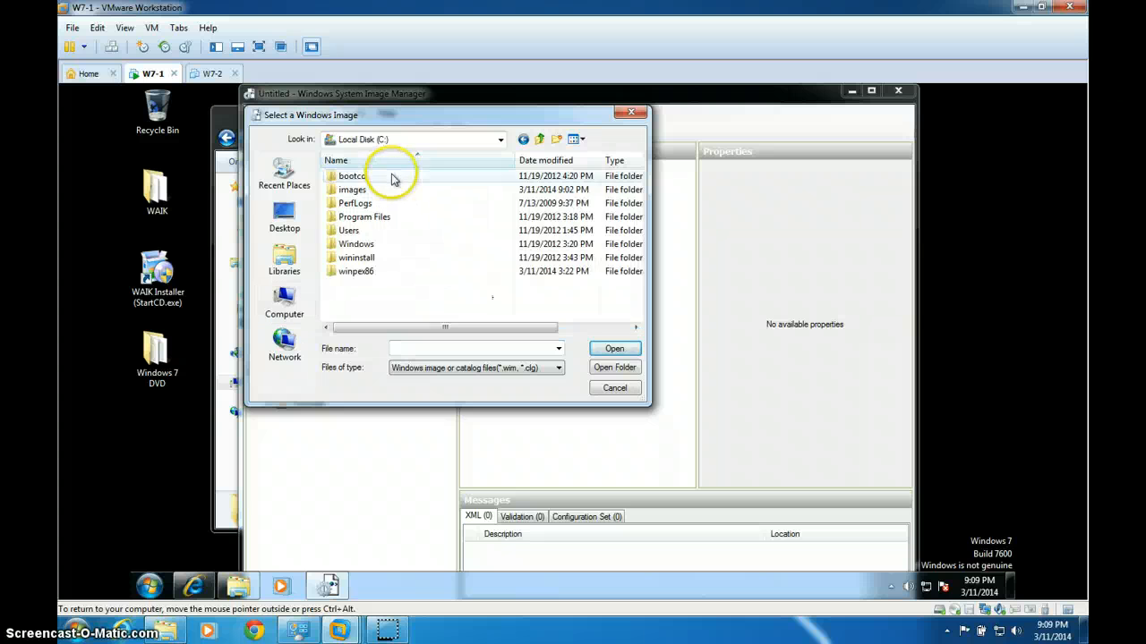
double_click(349, 190)
click(367, 178)
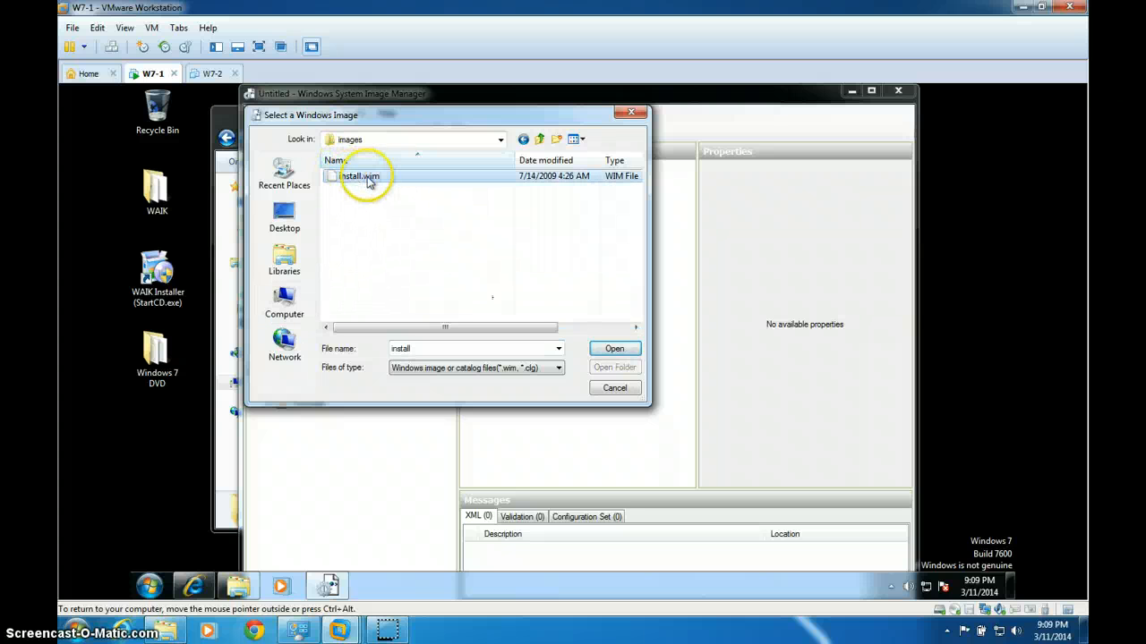
click(612, 350)
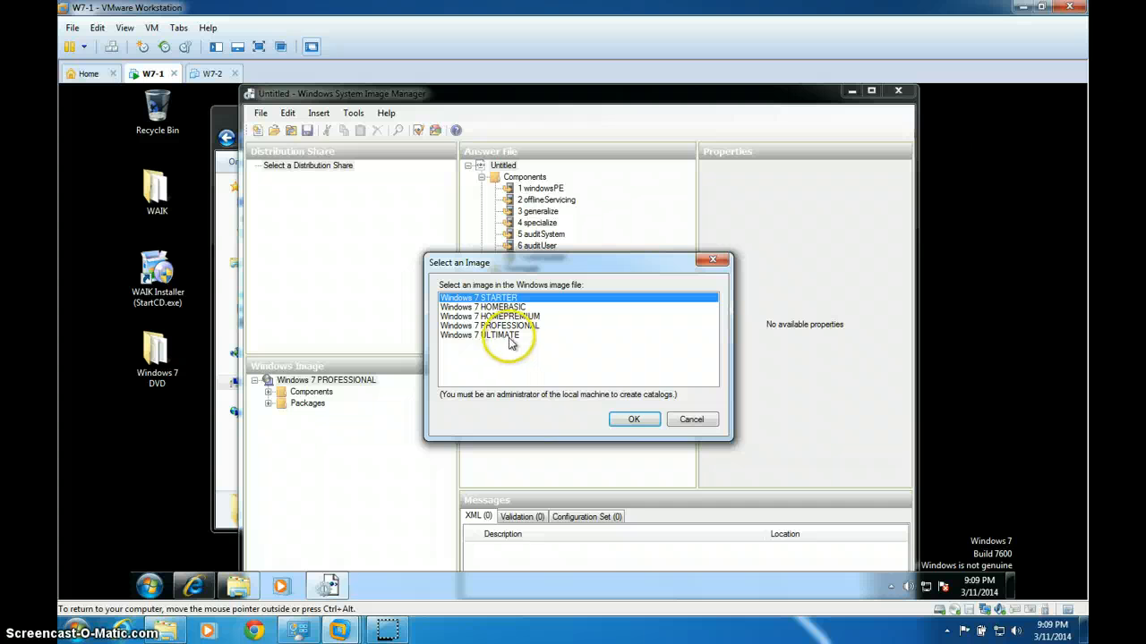
Choose the Windows 7 PROFESSIONAL image and create its catalog file, allowing the program to make changes to the computer
click(477, 326)
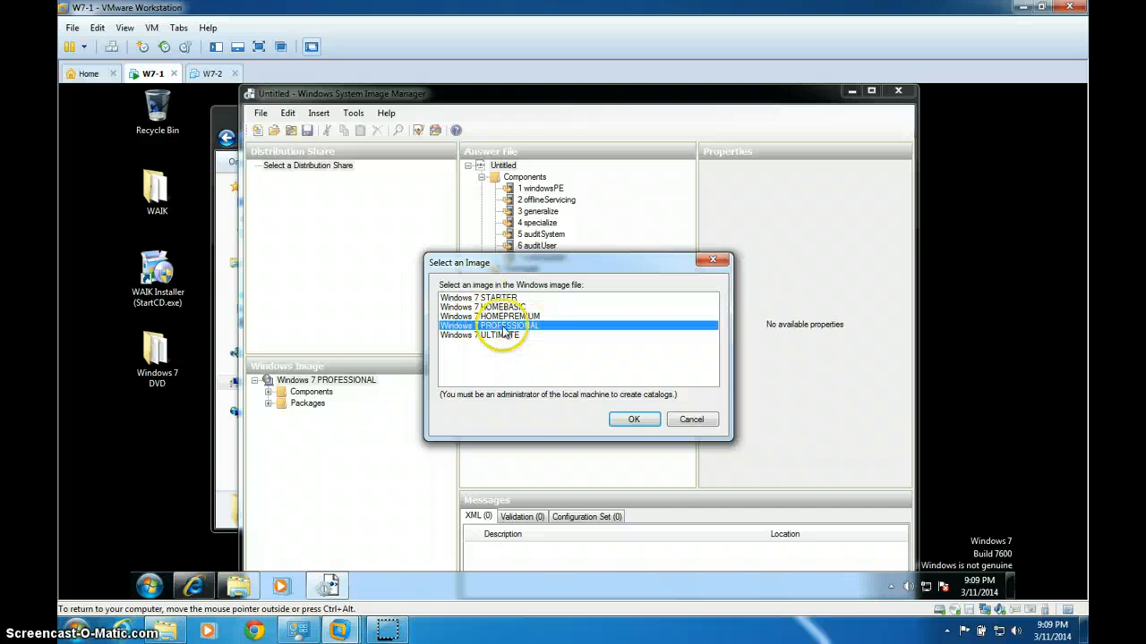
click(632, 421)
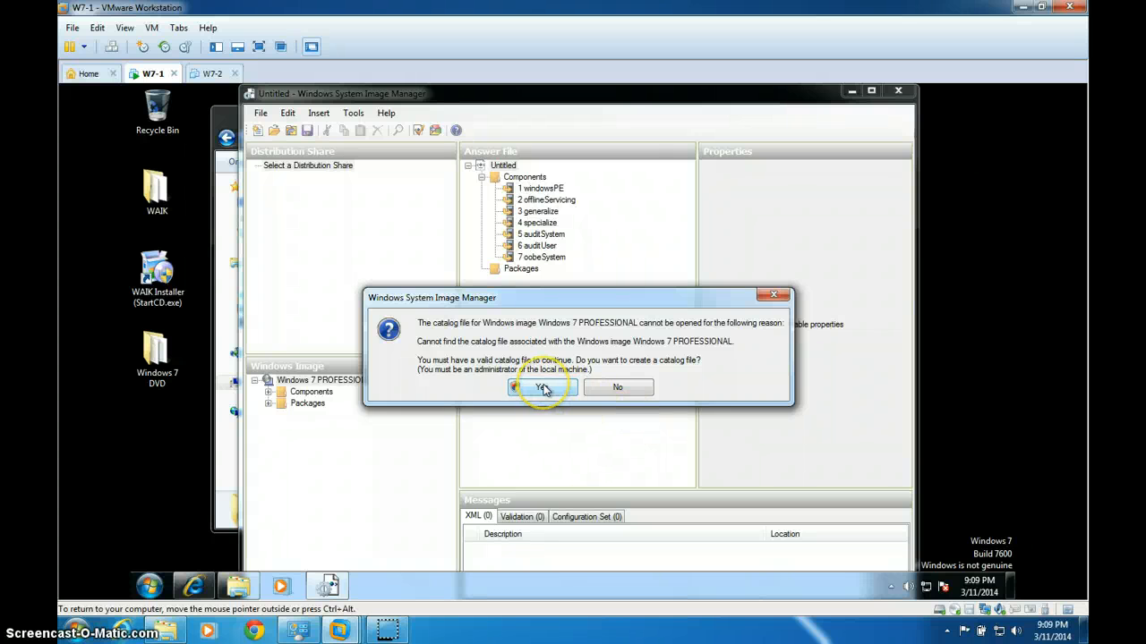
click(543, 387)
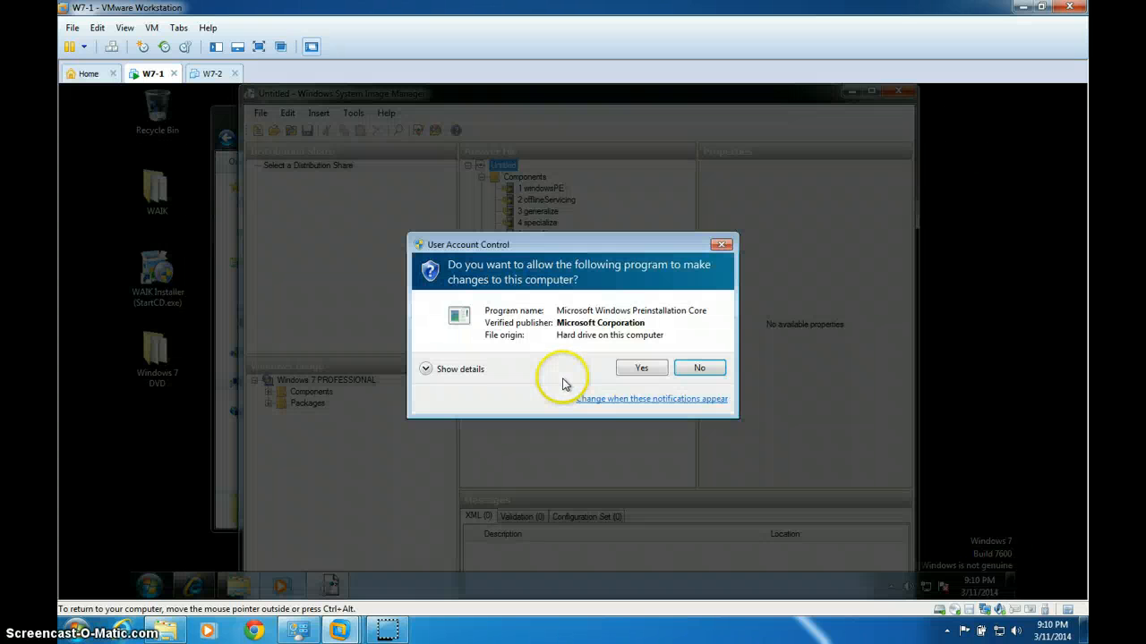
click(633, 368)
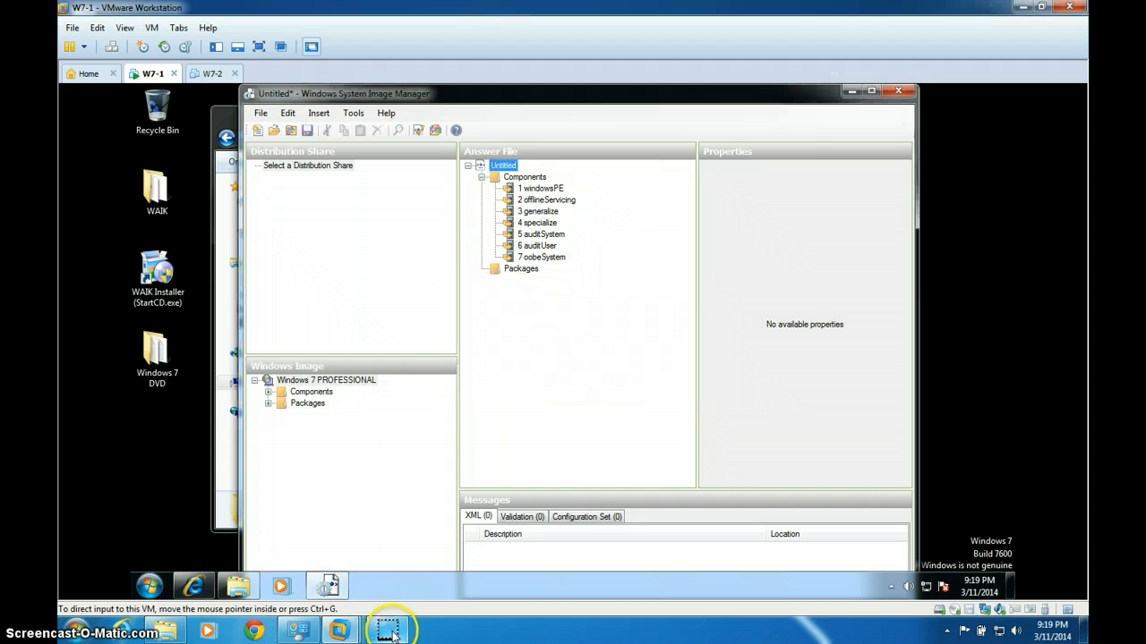
Add the Reseal setting of the Microsoft-Windows-Deployment component to pass 7 oobeSystem of the answer file
mouse_move(394, 635)
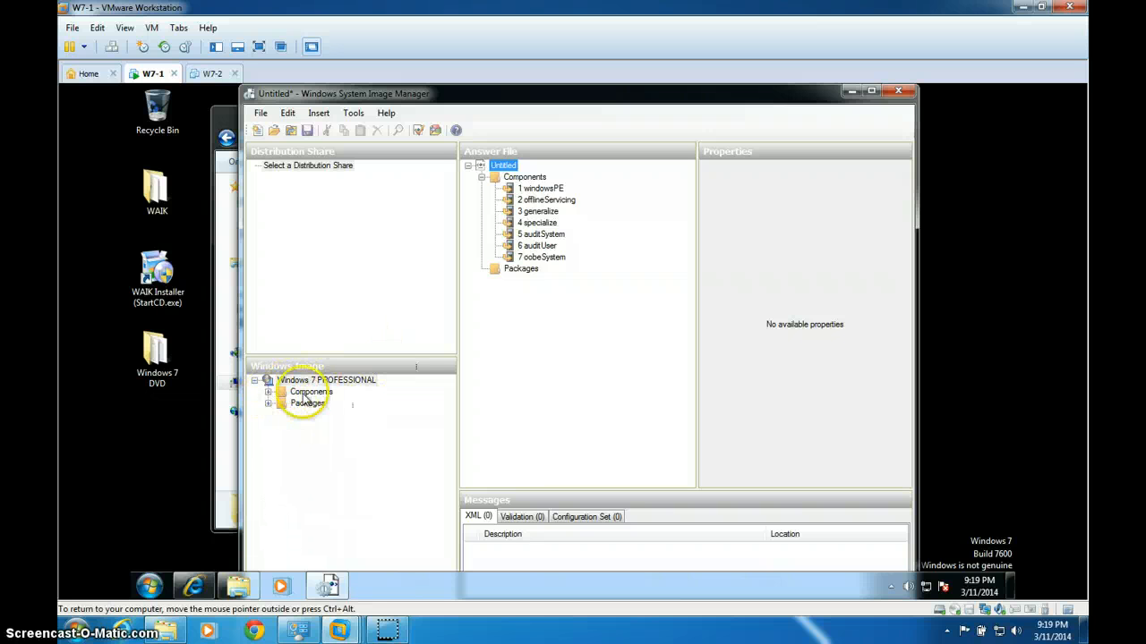
click(269, 393)
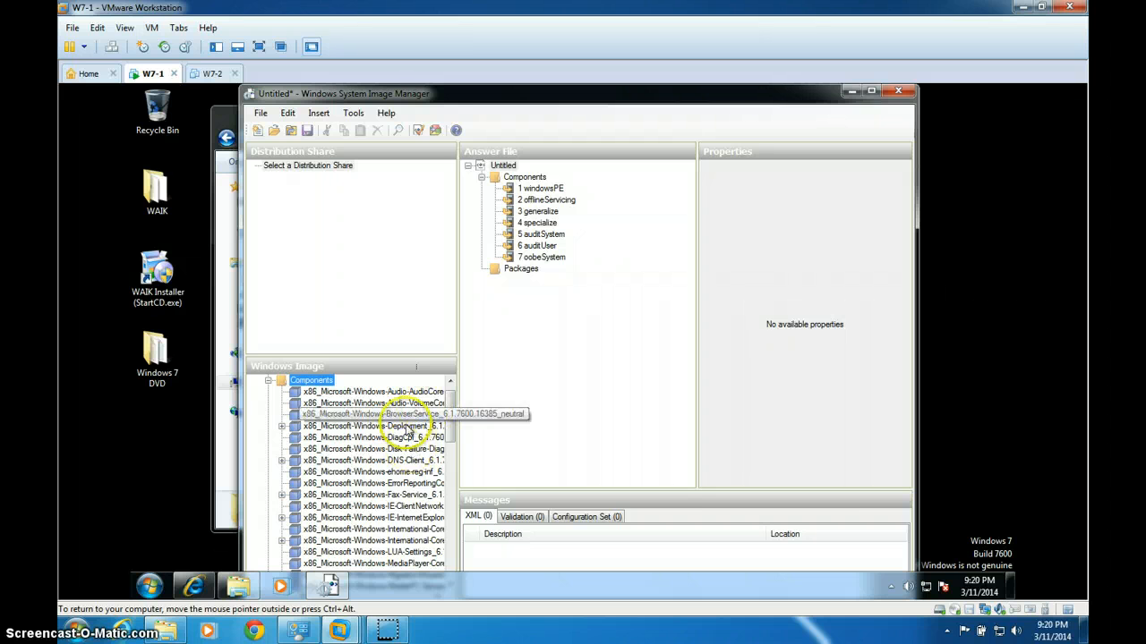
click(283, 429)
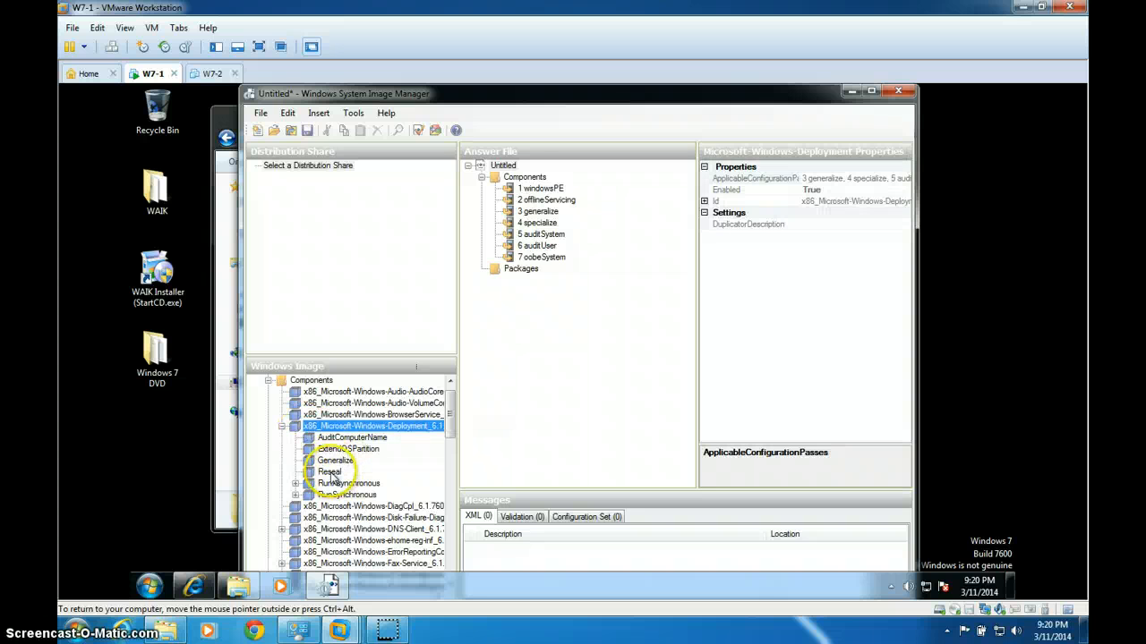
click(329, 471)
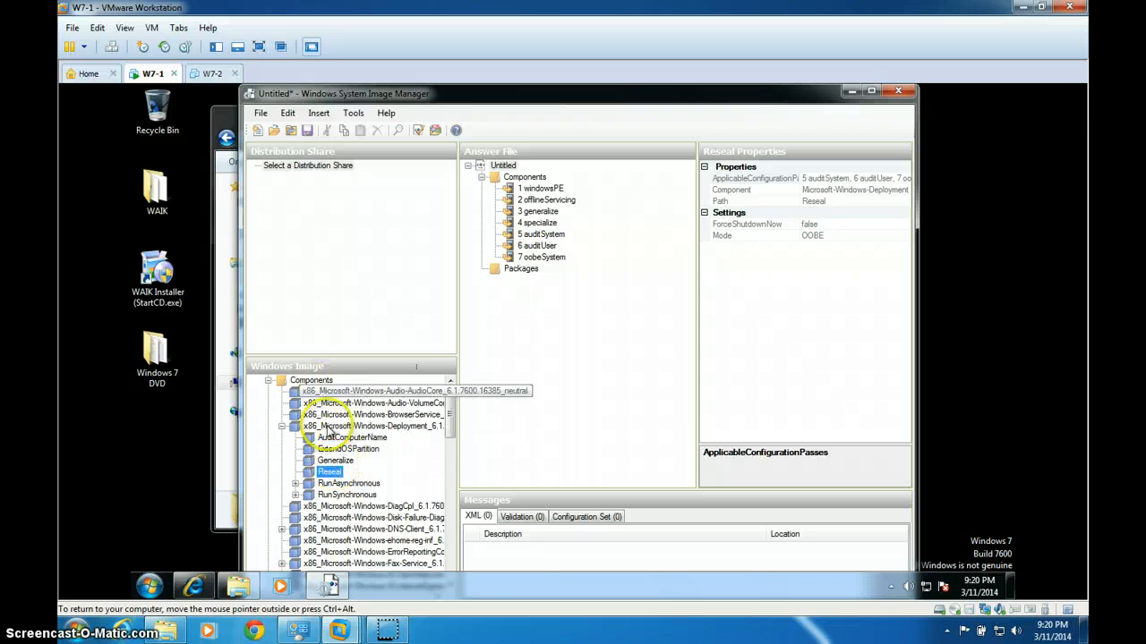
right_click(329, 473)
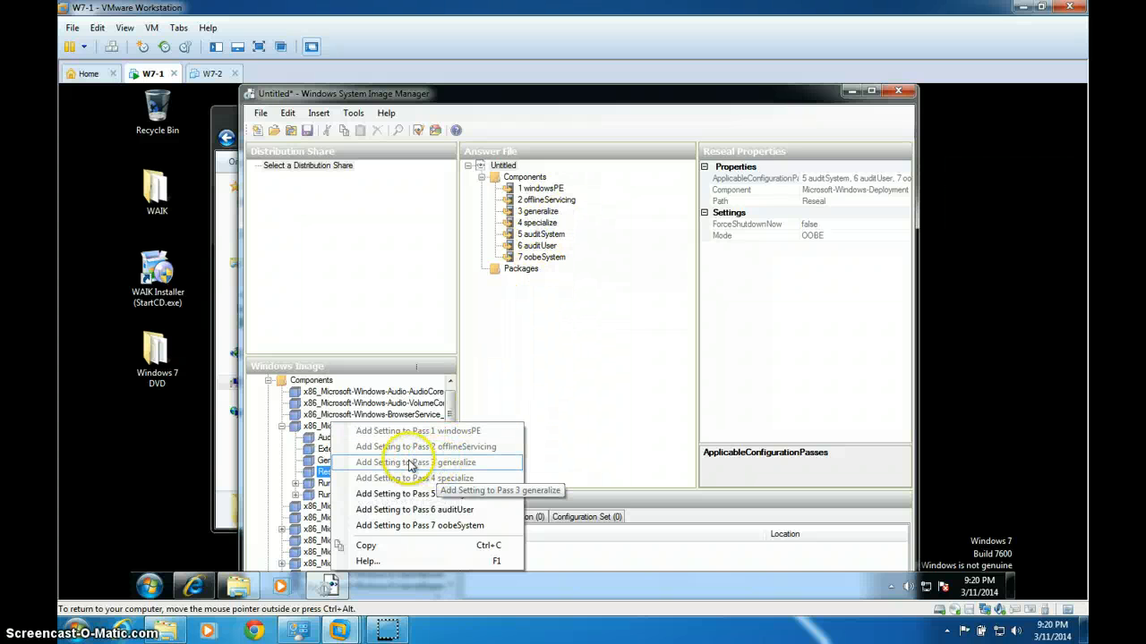
click(449, 526)
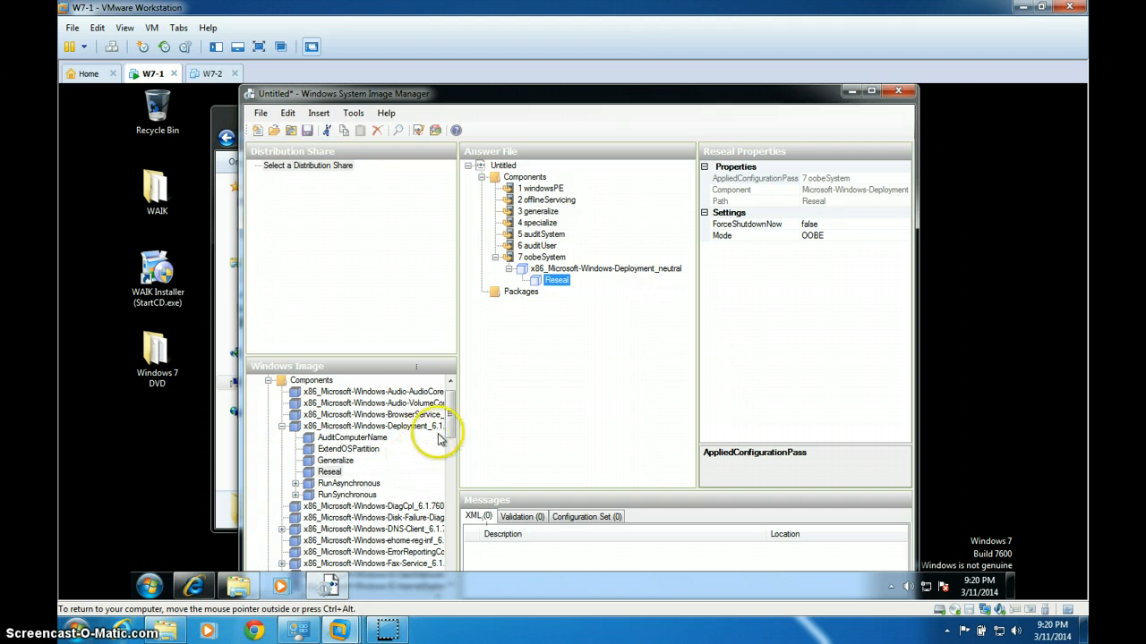
Add the SetupUILanguage setting of the Microsoft-Windows-International-Core-WinPE component to pass 1 windowsPE
drag(451, 408, 451, 454)
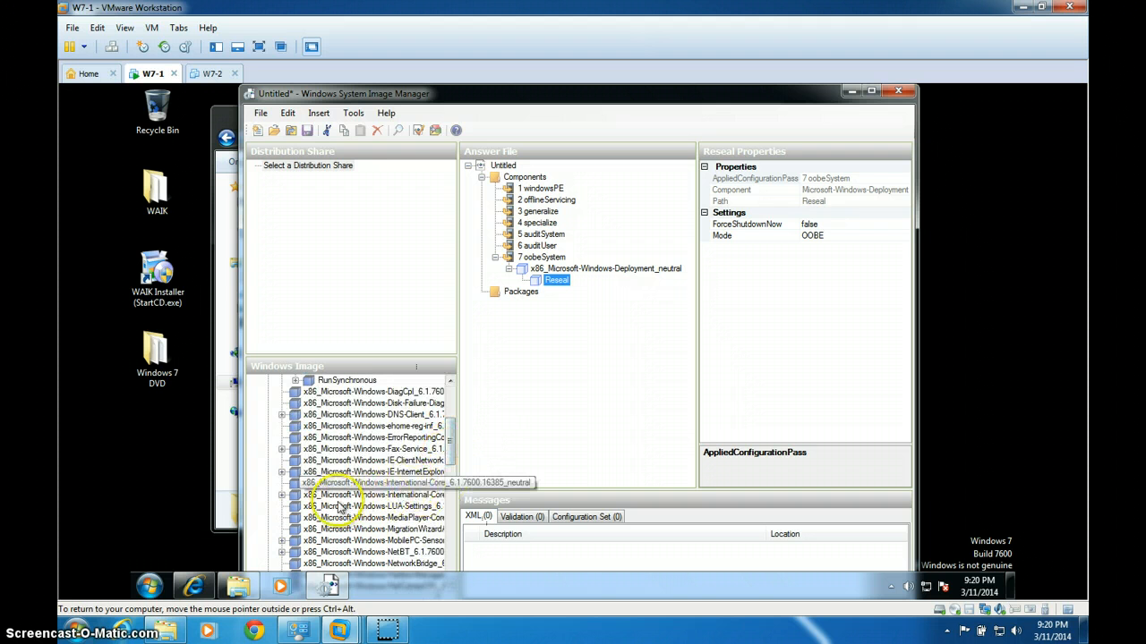
double_click(296, 494)
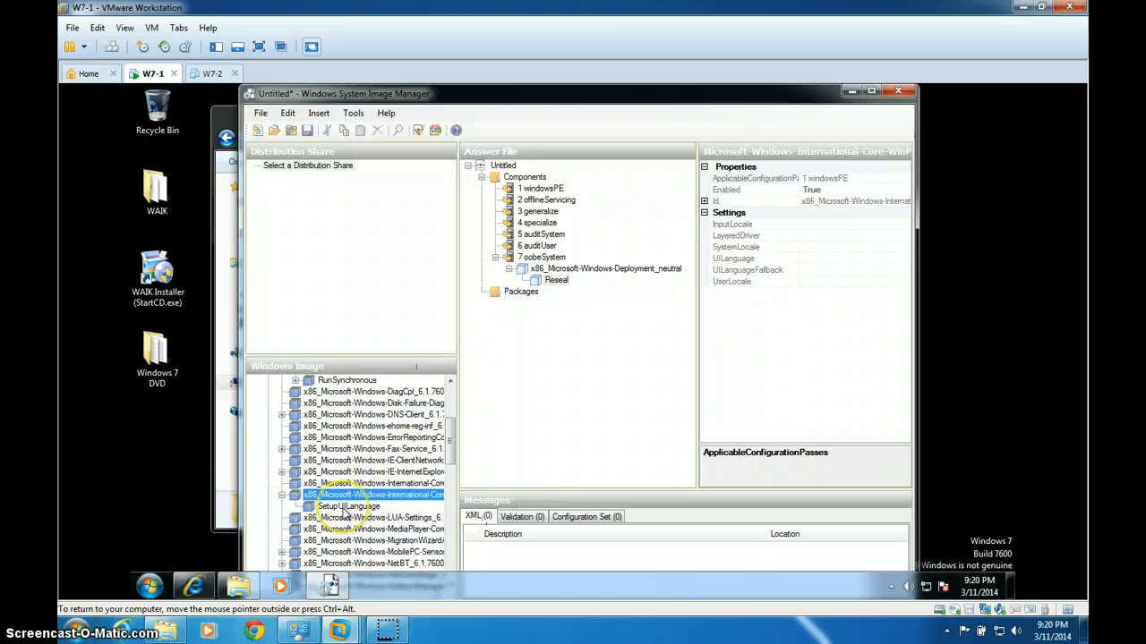
click(347, 507)
right_click(345, 514)
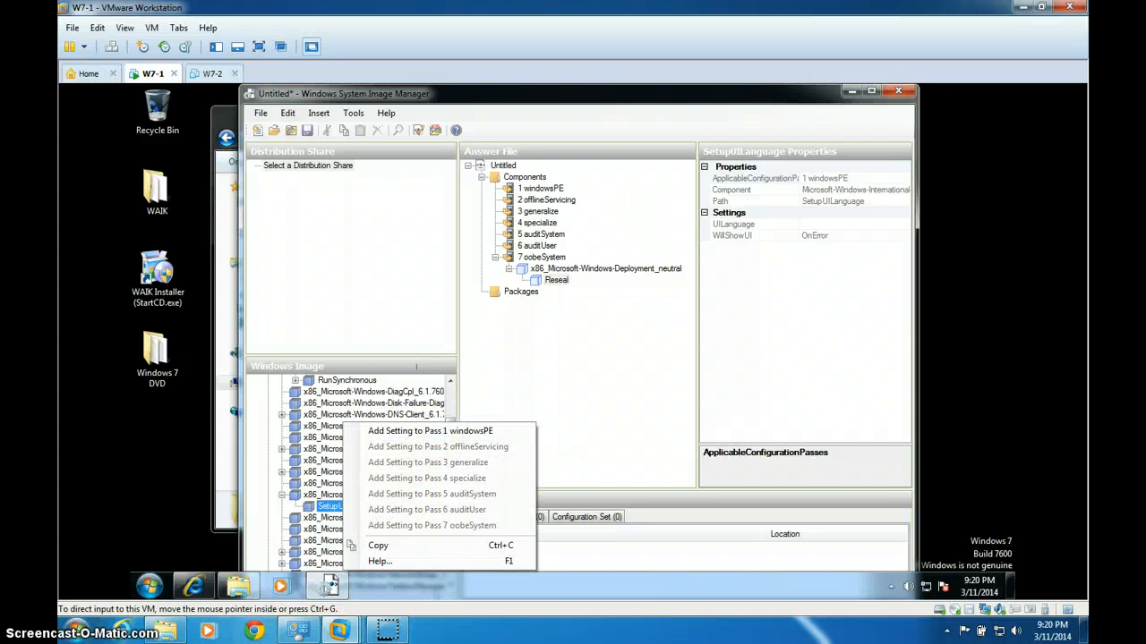
click(479, 431)
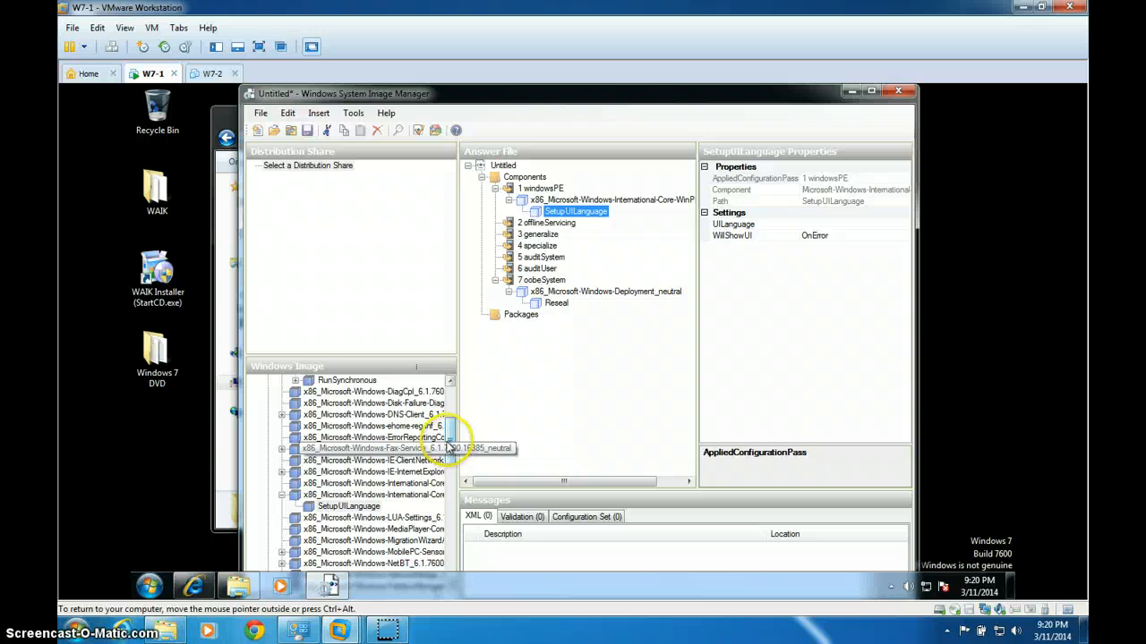
Add the CreatePartition setting from DiskConfiguration of the Microsoft-Windows-Setup component to pass 1 windowsPE of the answer file
scroll(452, 448, down, 2)
drag(452, 448, 457, 519)
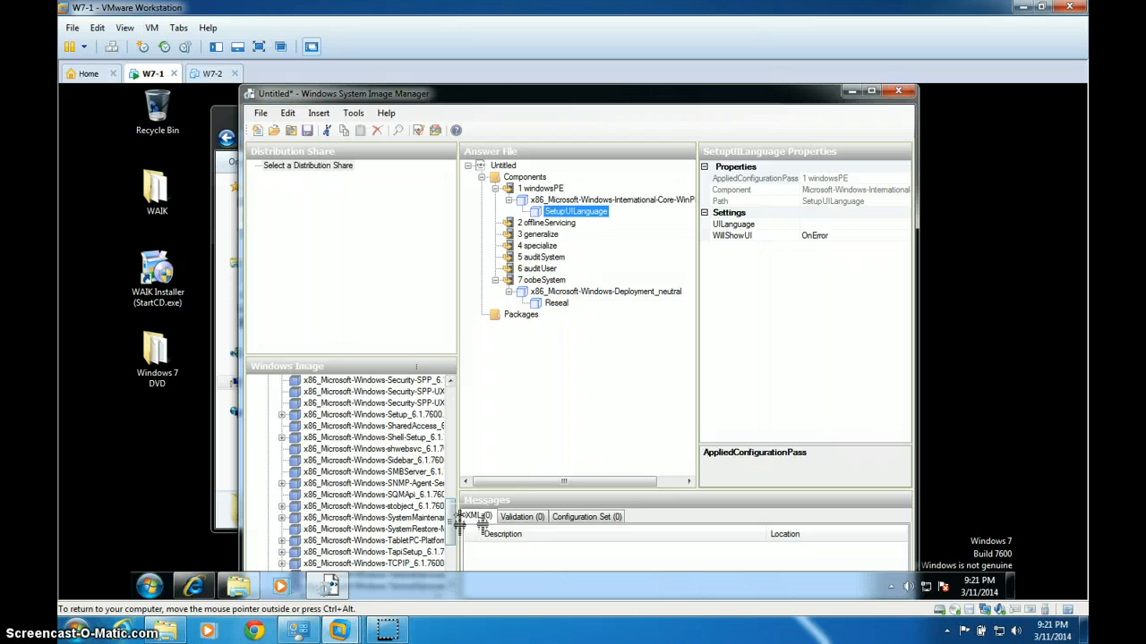
click(283, 416)
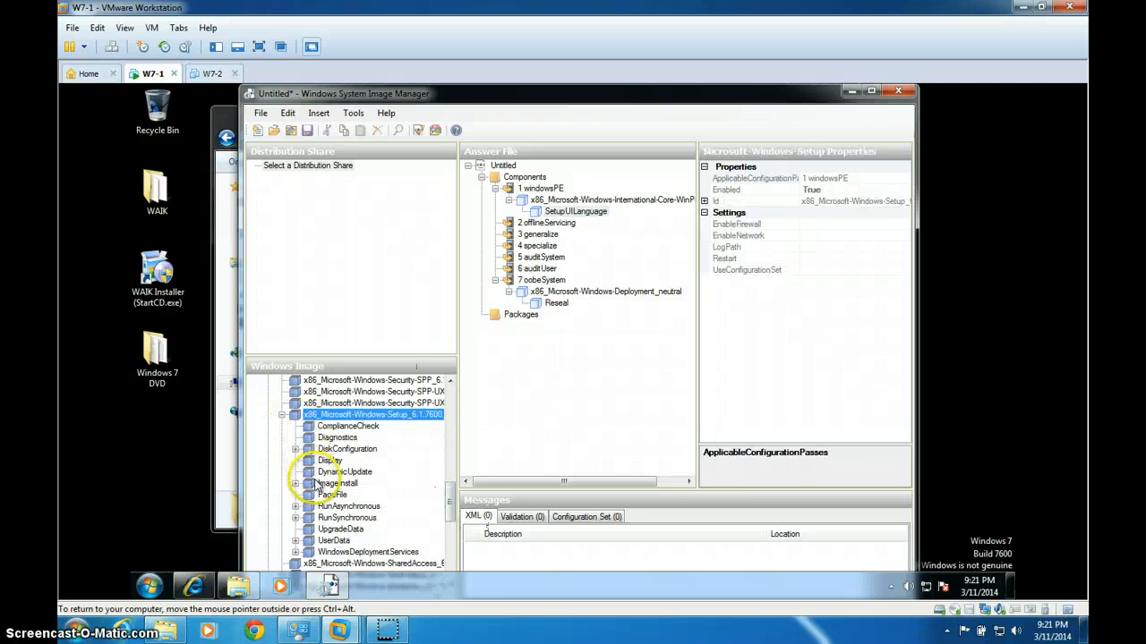
click(400, 415)
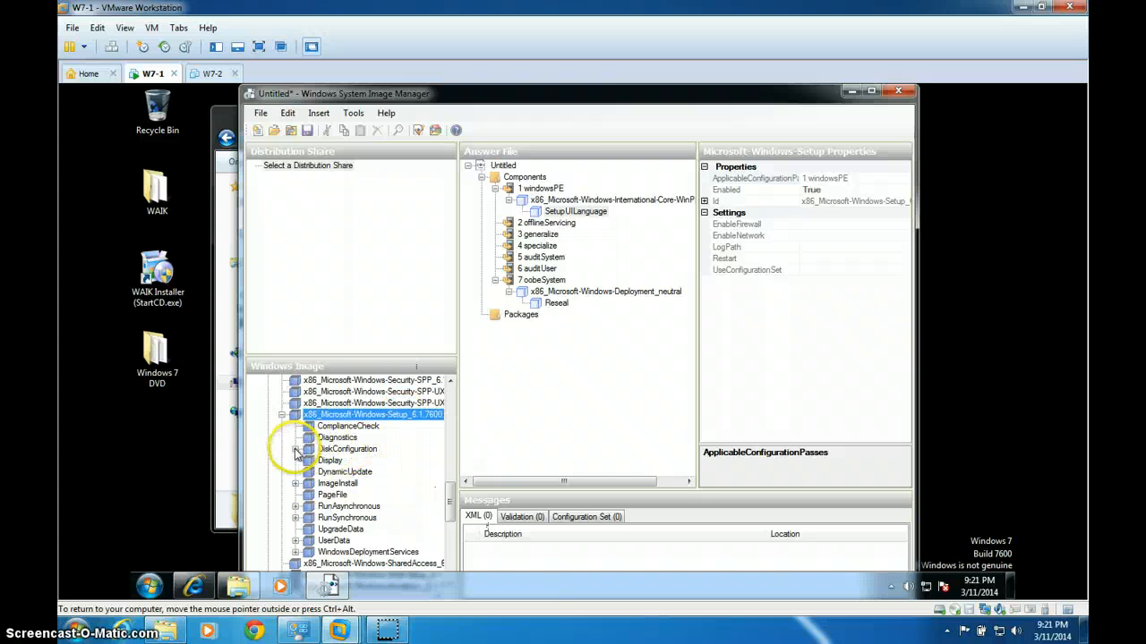
double_click(299, 452)
double_click(333, 460)
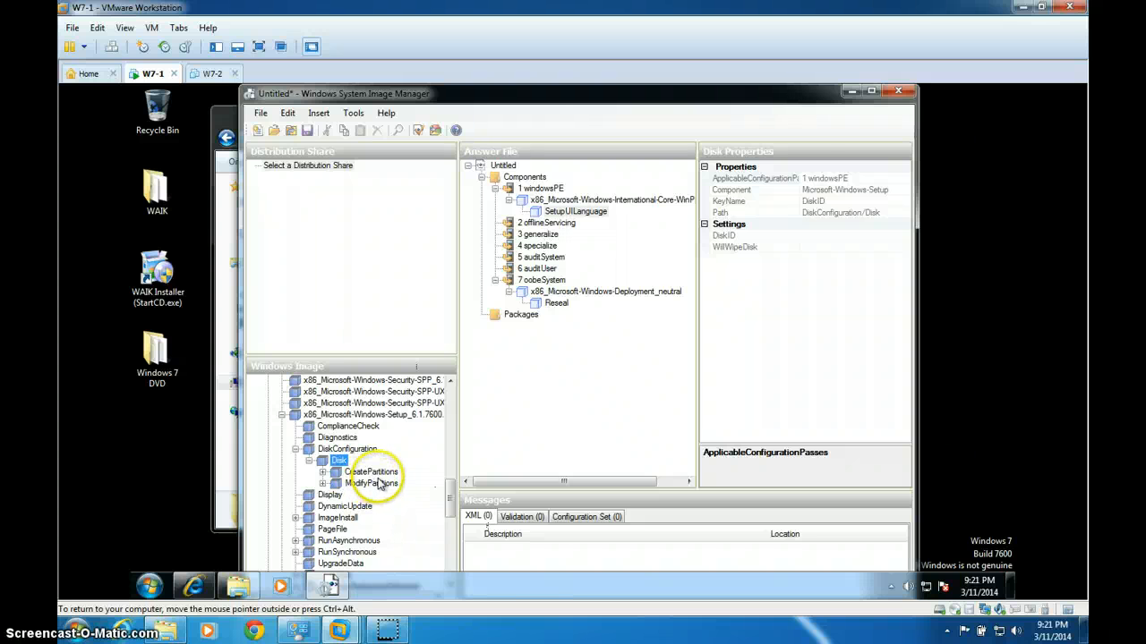
double_click(336, 472)
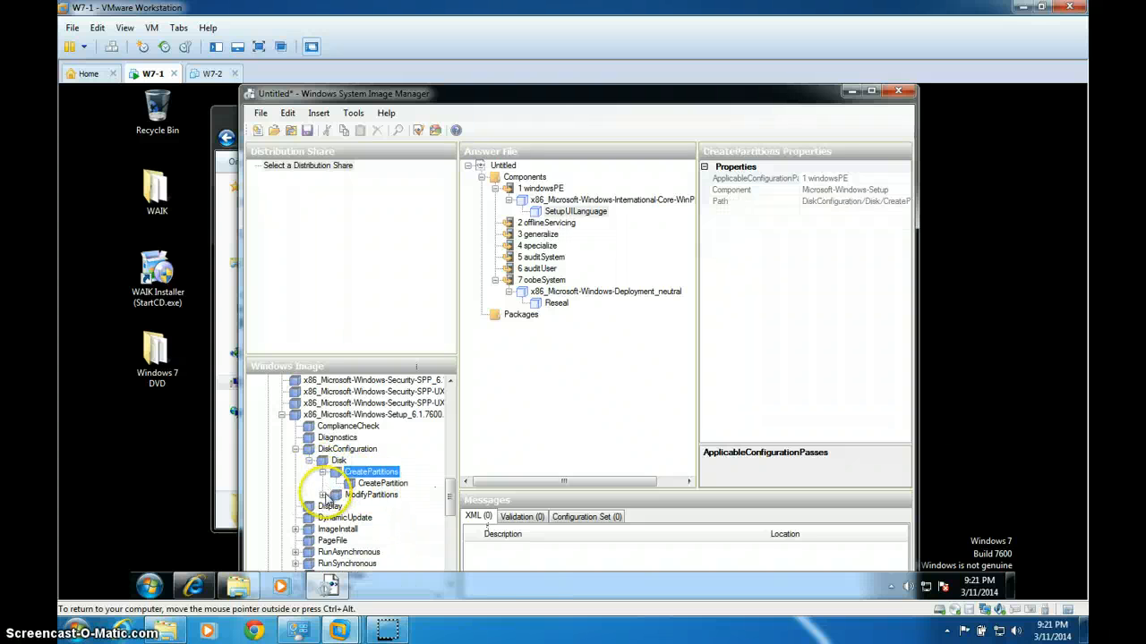
double_click(335, 494)
click(380, 485)
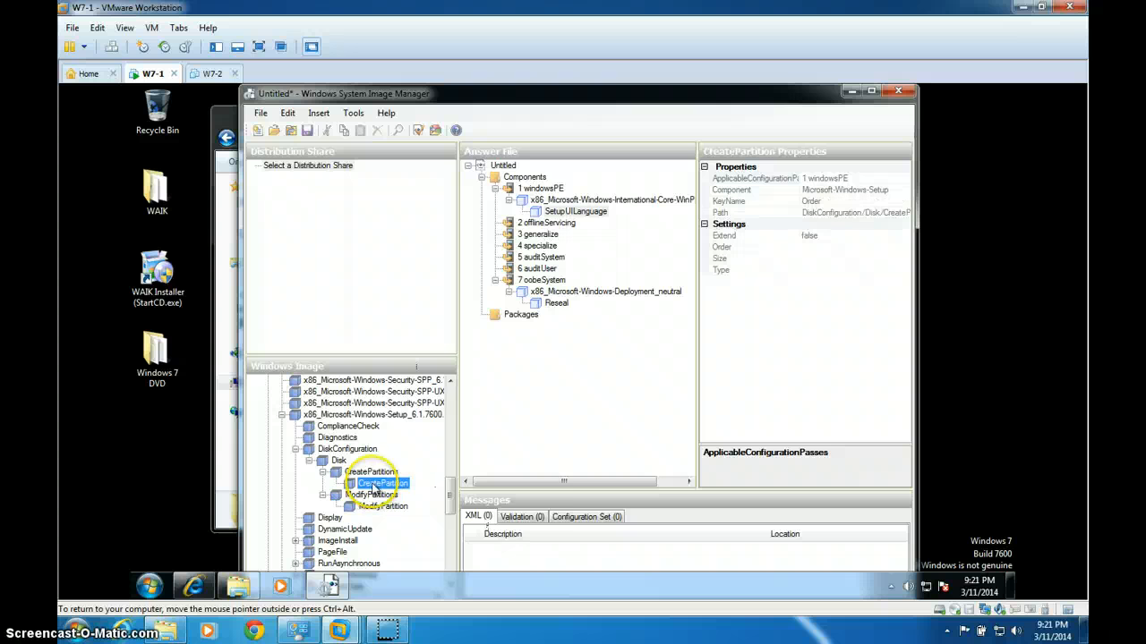
right_click(377, 485)
click(433, 432)
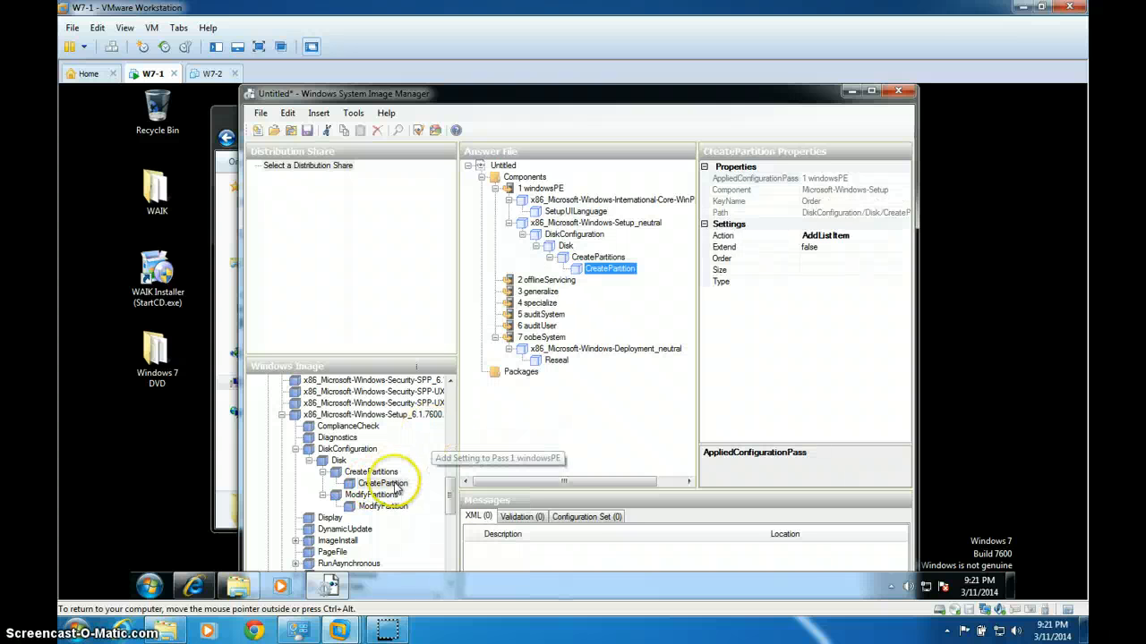
Add the ModifyPartition setting of the Microsoft-Windows-Setup component to pass 1 windowsPE of the answer file
click(375, 506)
right_click(395, 507)
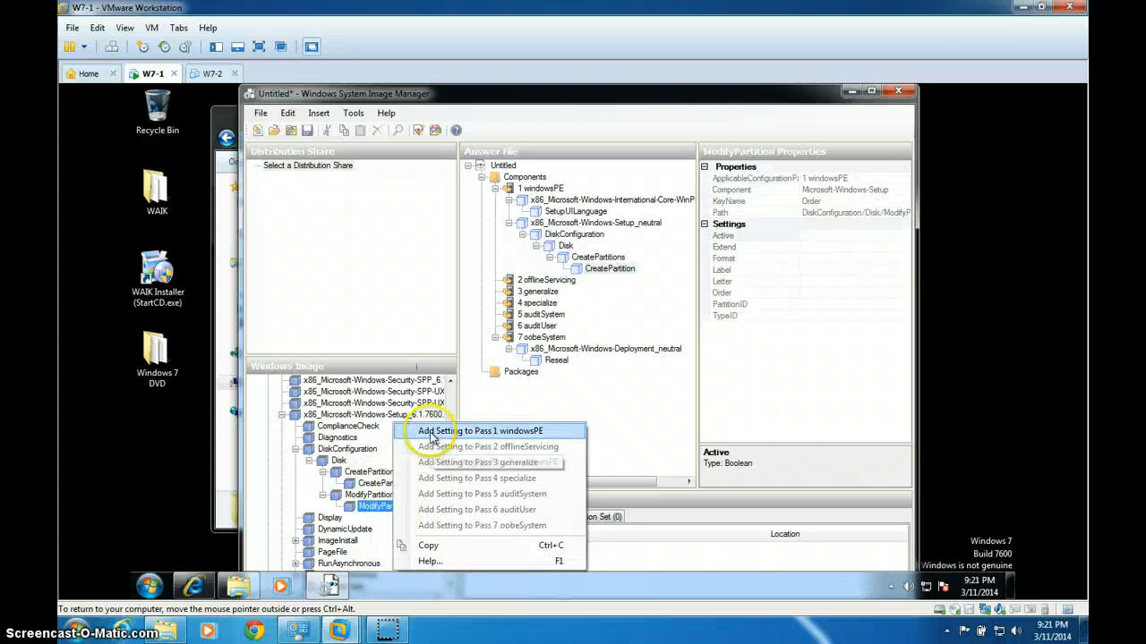
click(434, 432)
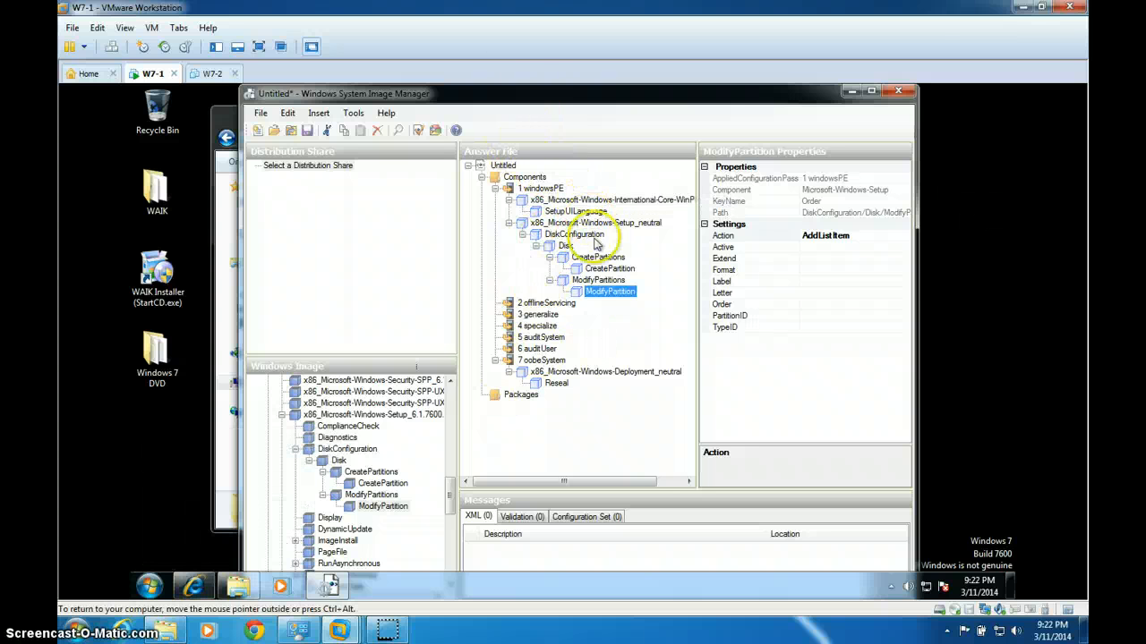
Set InputLocale of the Microsoft-Windows-International-Core-WinPE component in the answer file to en-US and copy the value
click(593, 202)
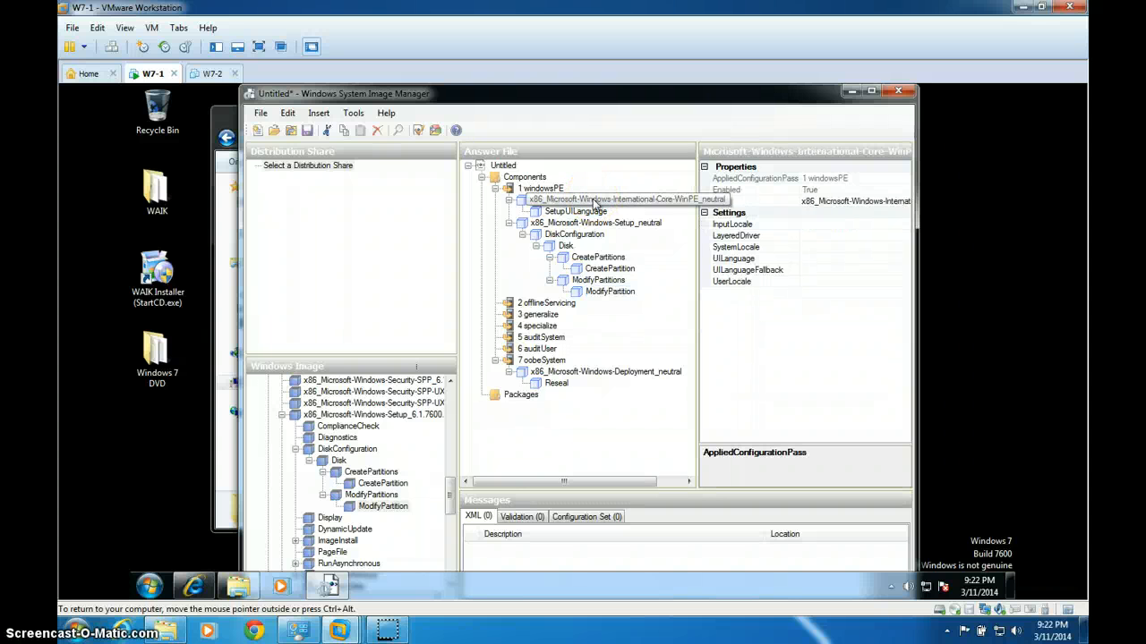
click(617, 202)
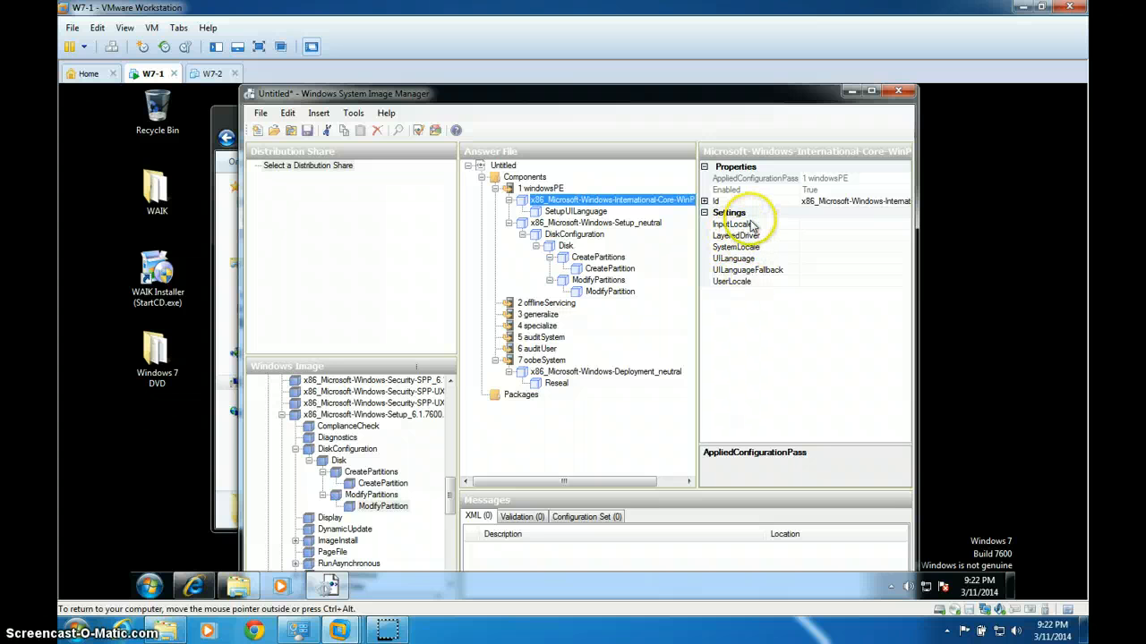
click(765, 224)
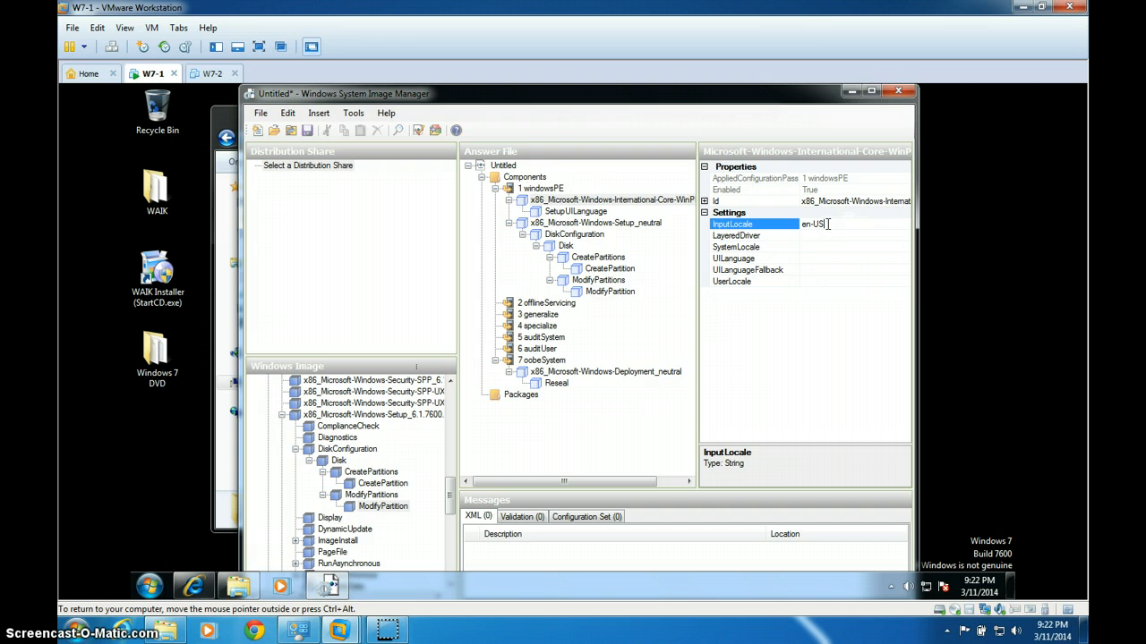
drag(828, 224, 806, 226)
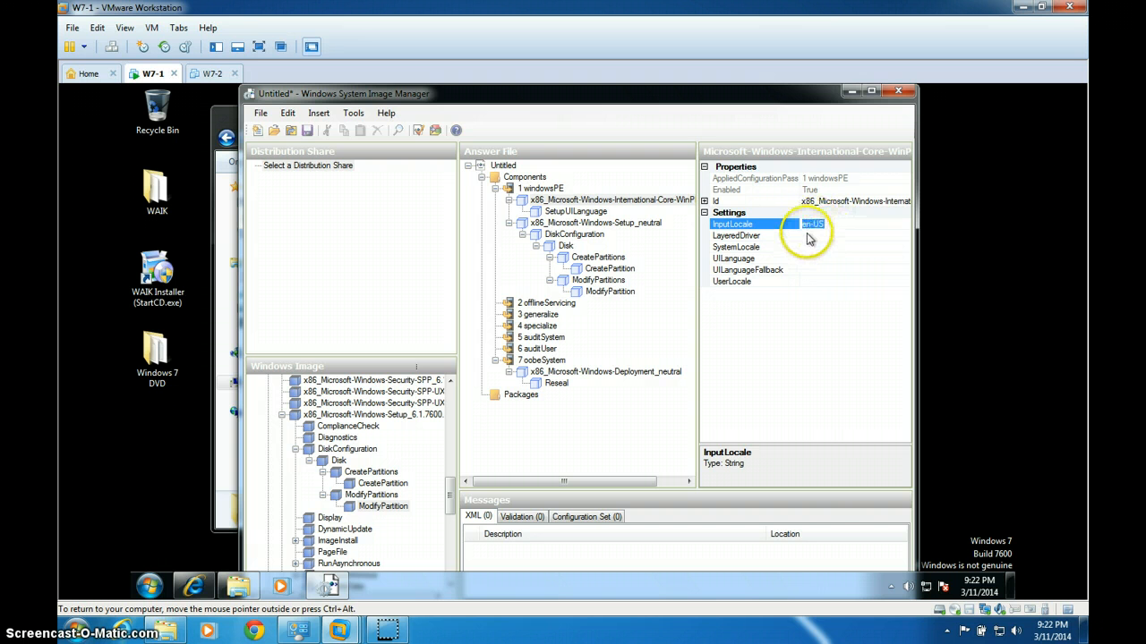
right_click(815, 225)
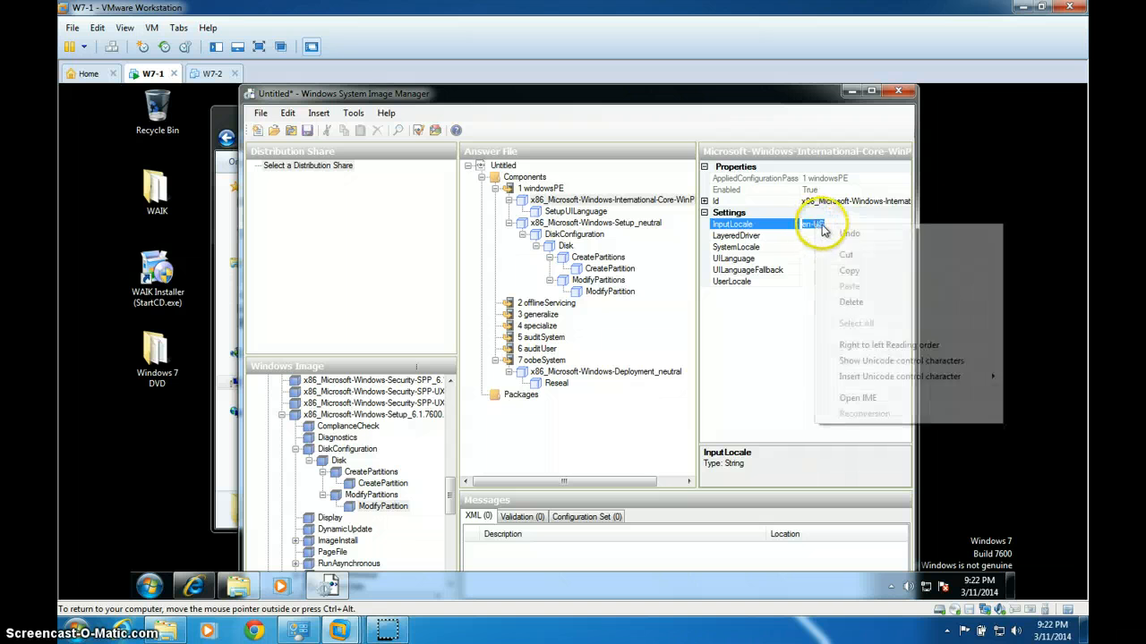
click(849, 273)
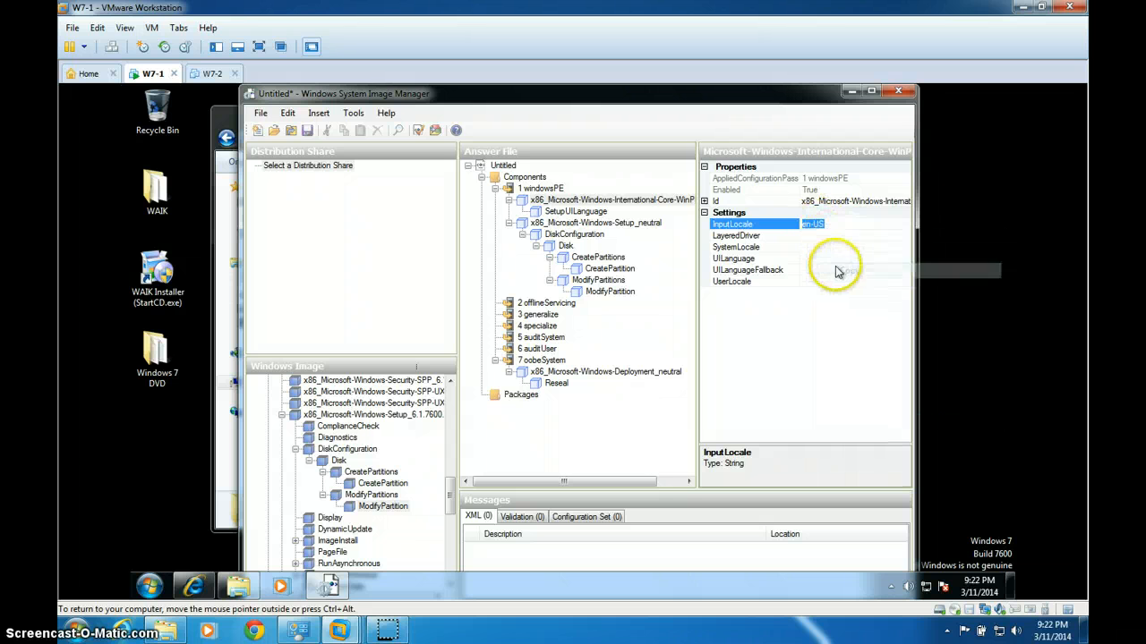
Paste en-US as the SystemLocale, UILanguage and UserLocale of the International-Core-WinPE component
click(745, 246)
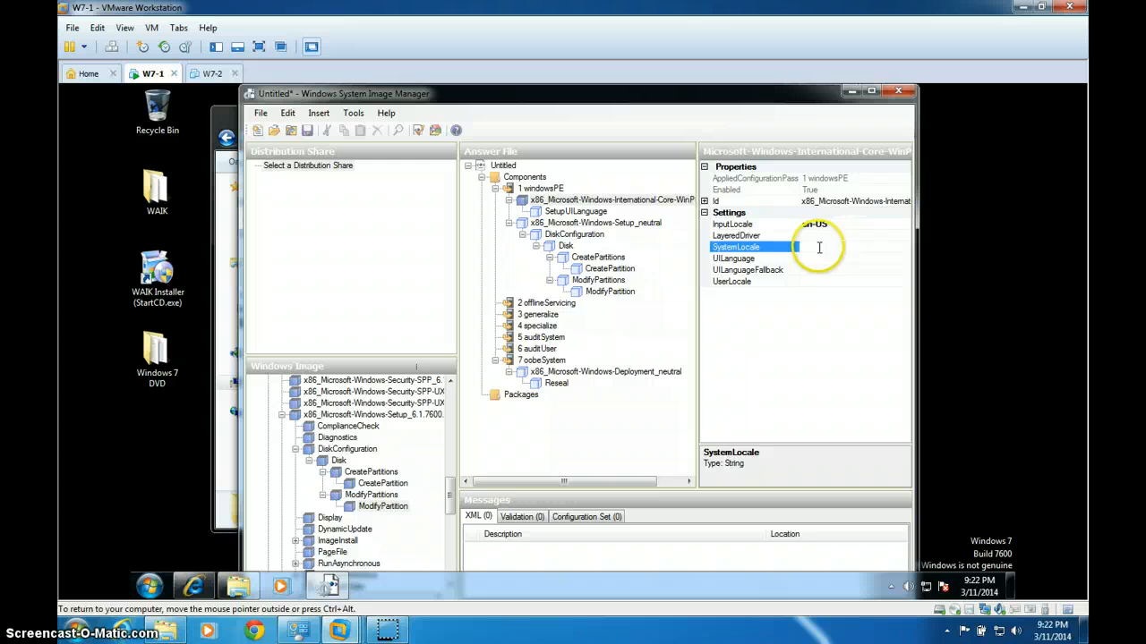
right_click(819, 248)
click(846, 314)
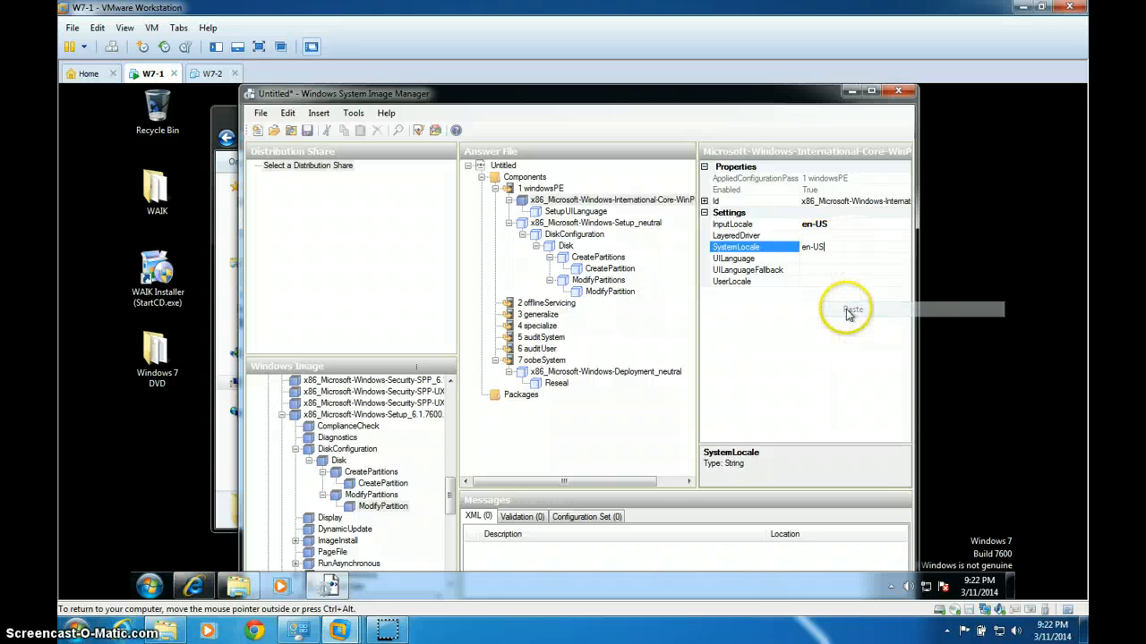
click(767, 258)
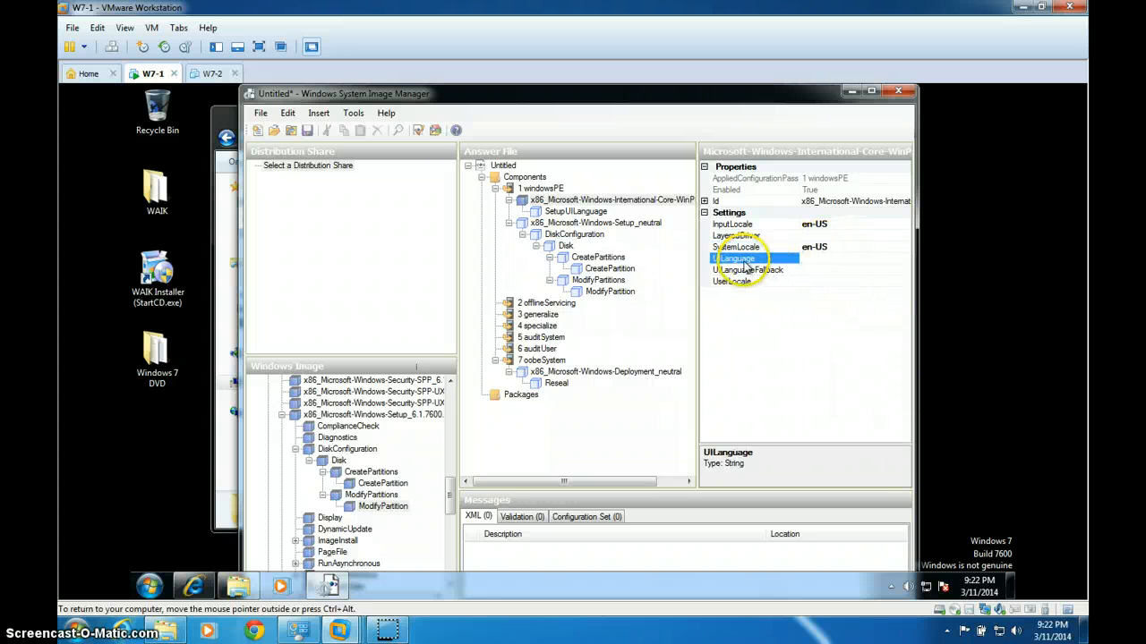
right_click(810, 258)
click(841, 310)
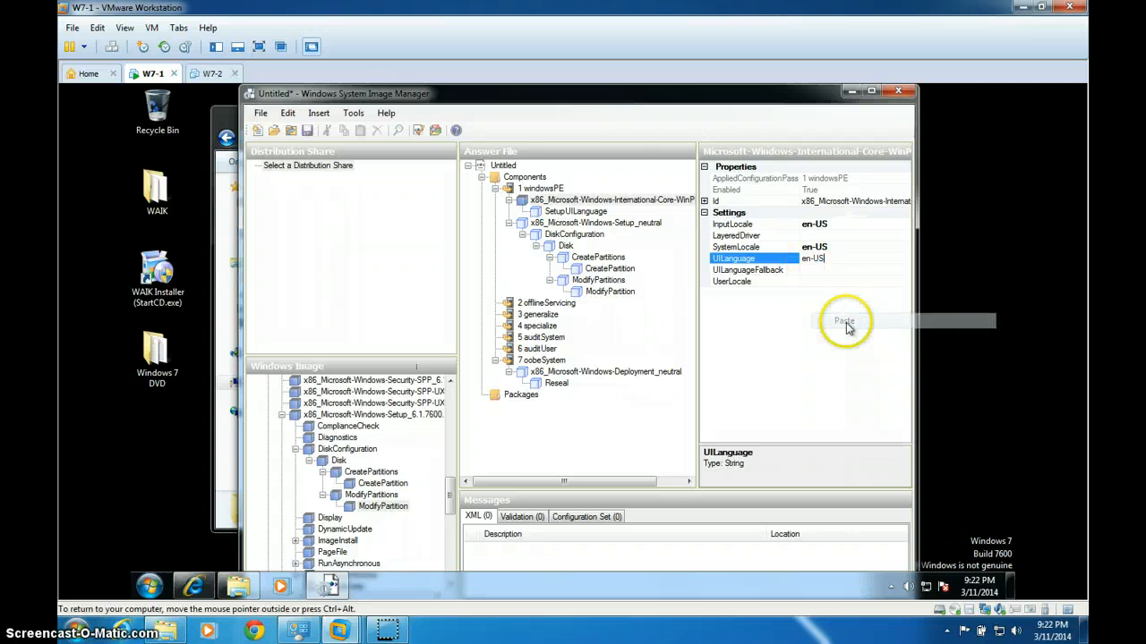
click(760, 283)
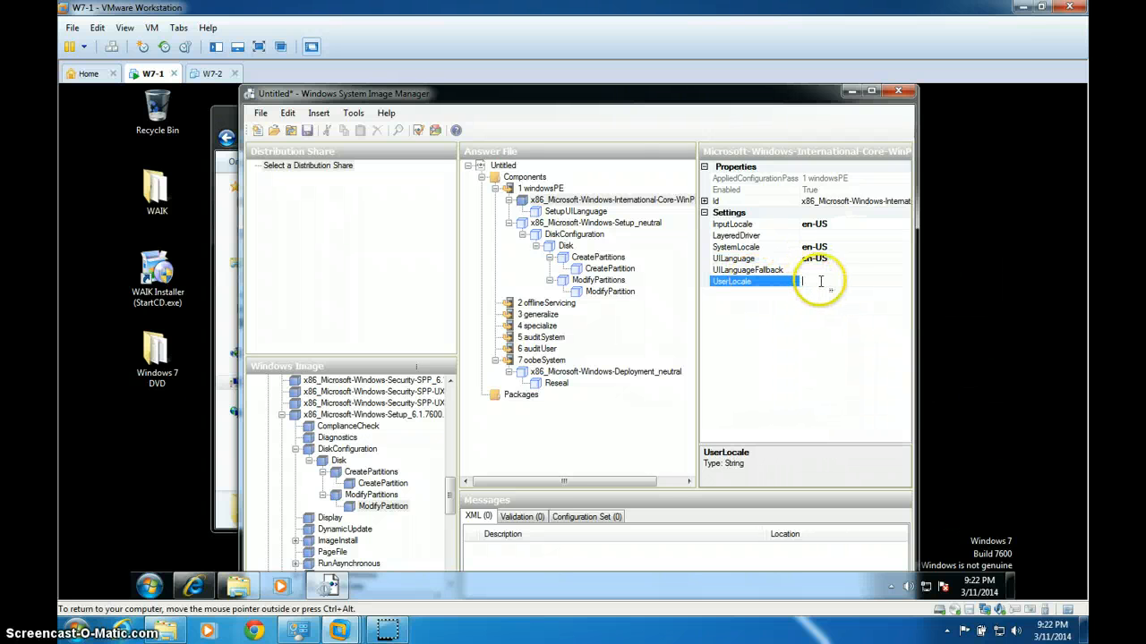
right_click(819, 282)
click(851, 343)
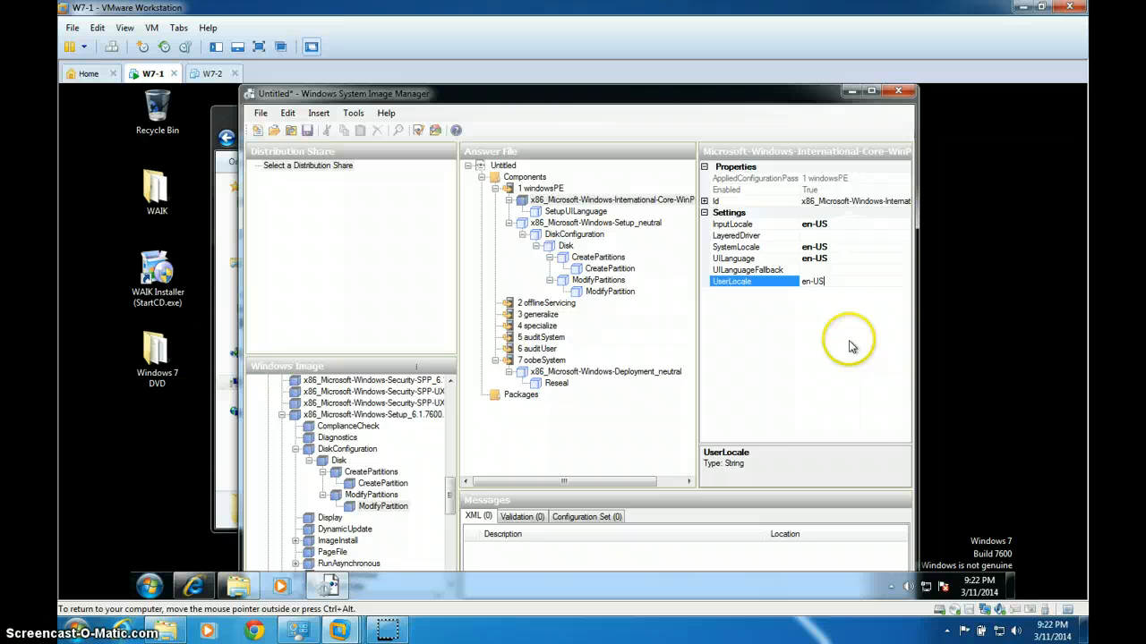
click(834, 269)
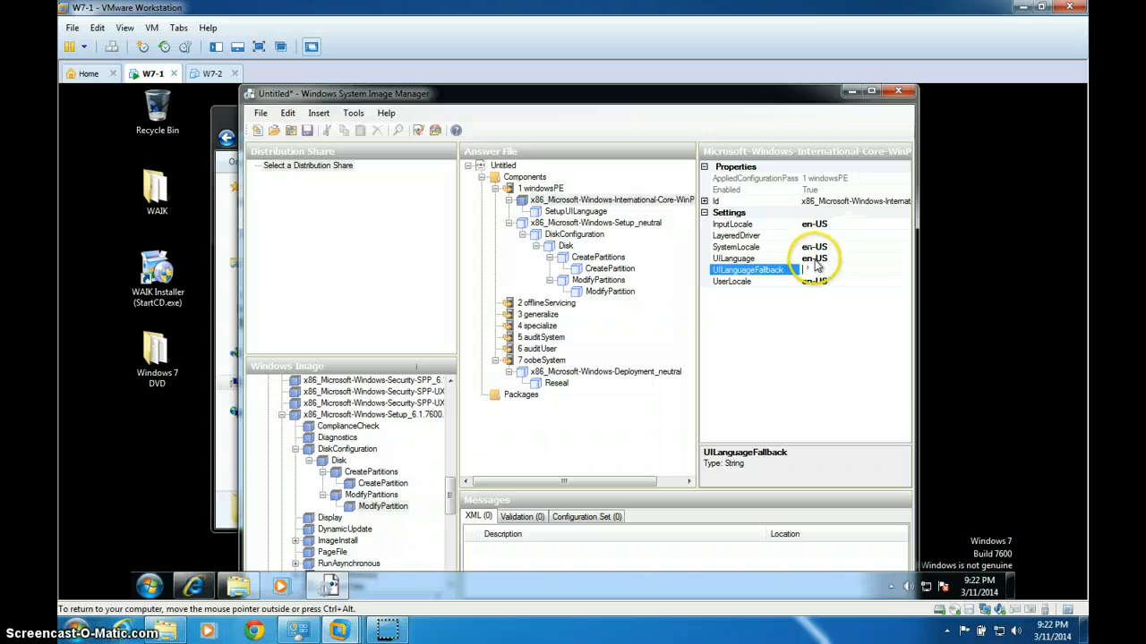
Set UILanguage of the SetupUILanguage setting to en-US and check the choices offered for WillShowUI
click(592, 212)
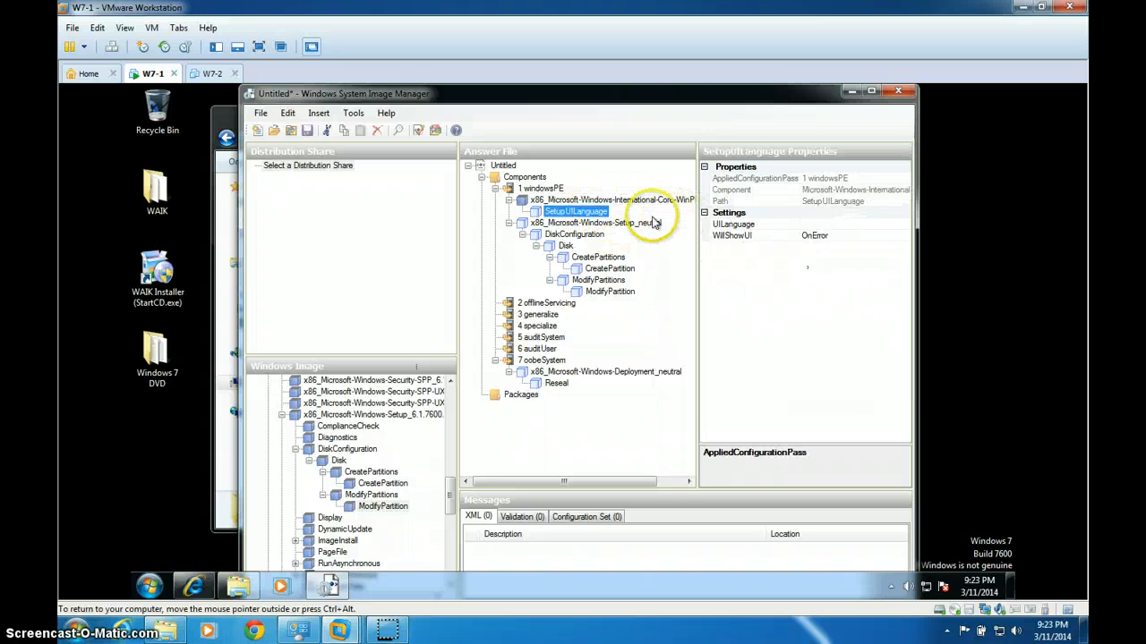
click(813, 224)
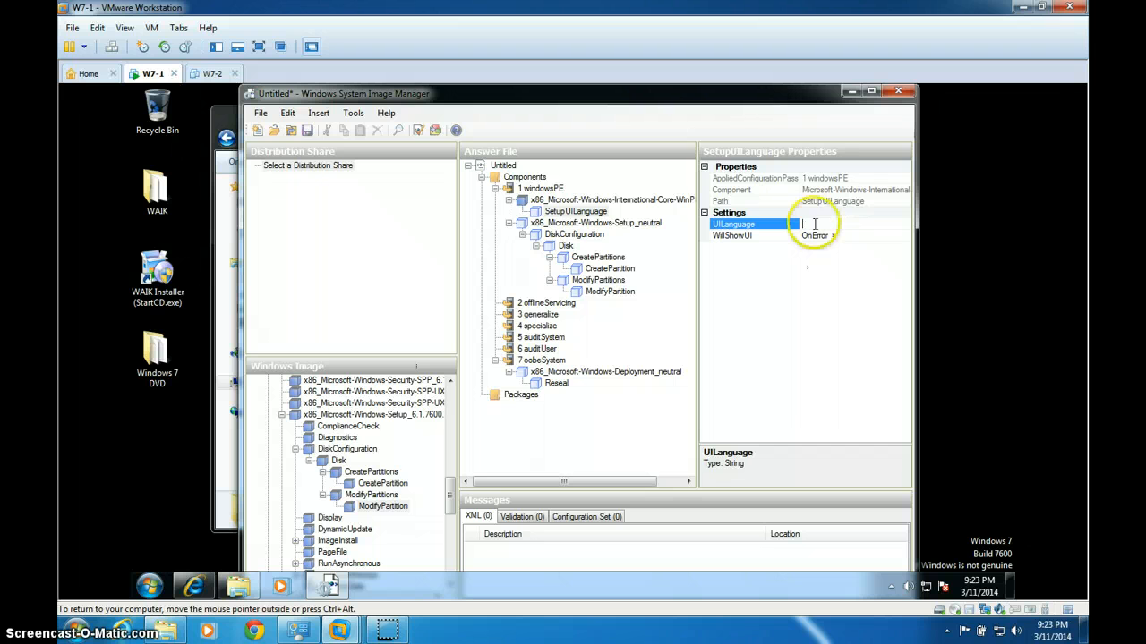
right_click(816, 223)
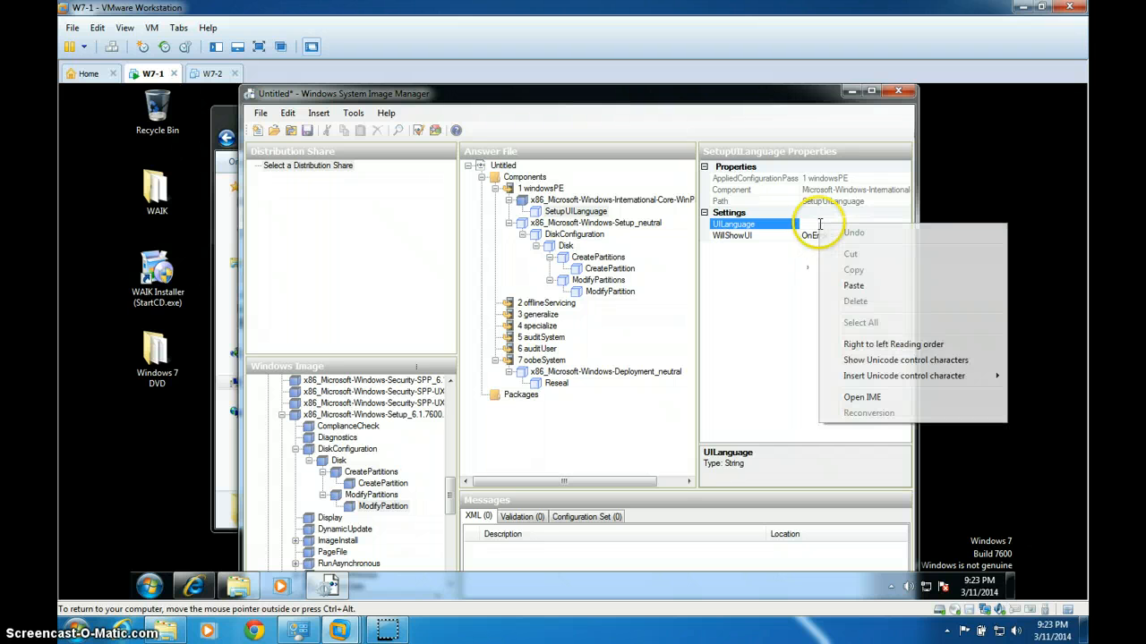
click(851, 287)
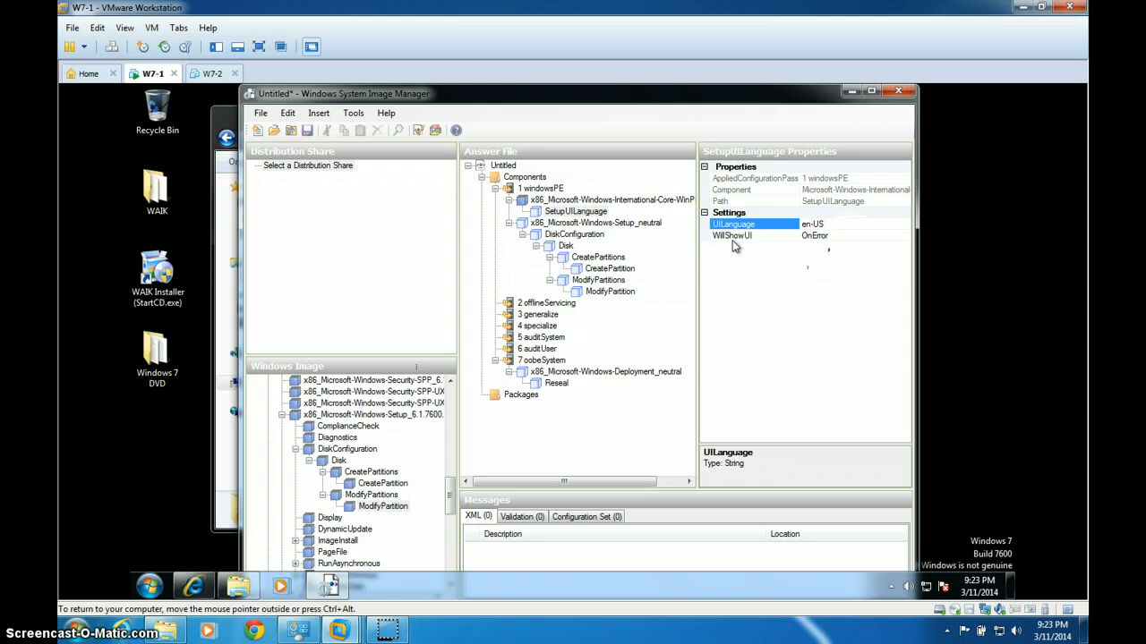
drag(734, 246, 824, 240)
click(822, 238)
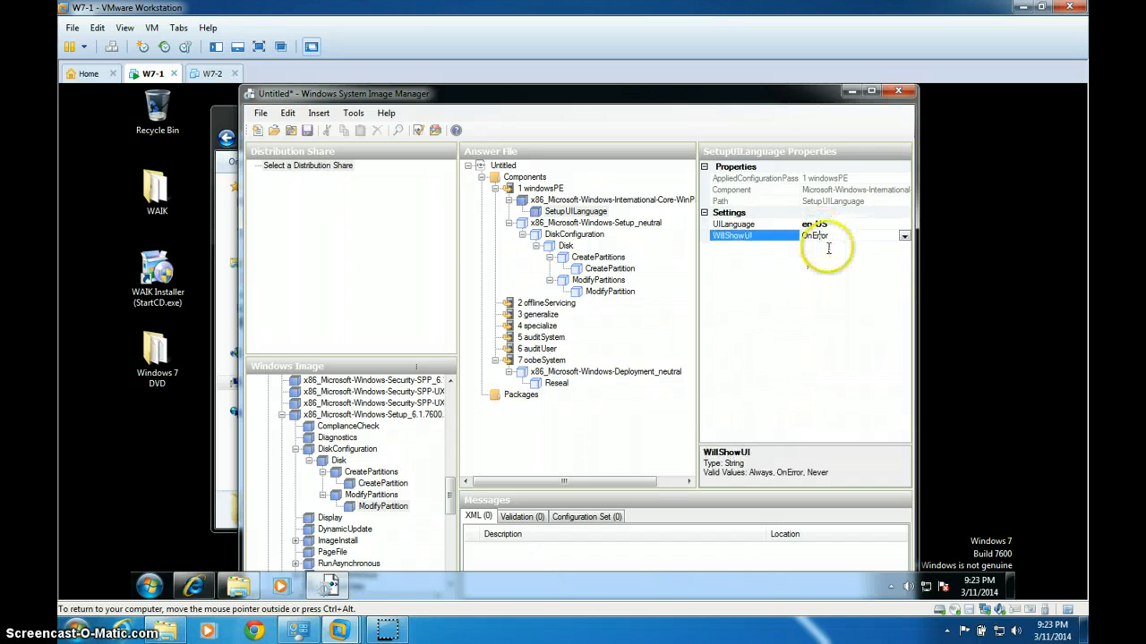
click(904, 237)
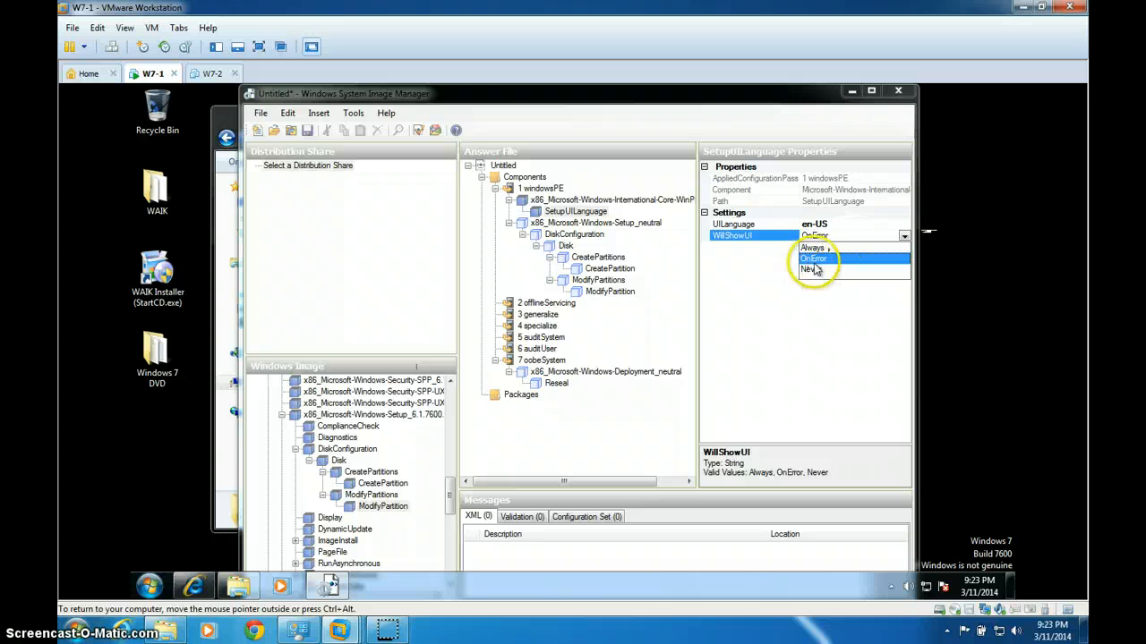
click(767, 277)
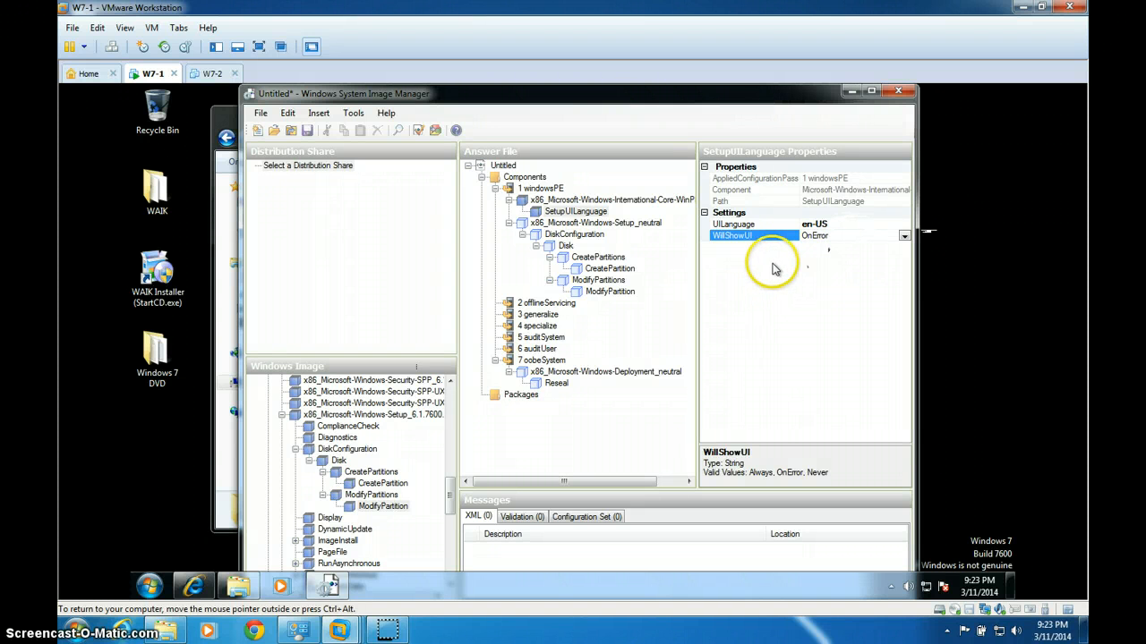
Set ForceShutdownNow to true for the Reseal setting in pass 7 oobeSystem
click(560, 374)
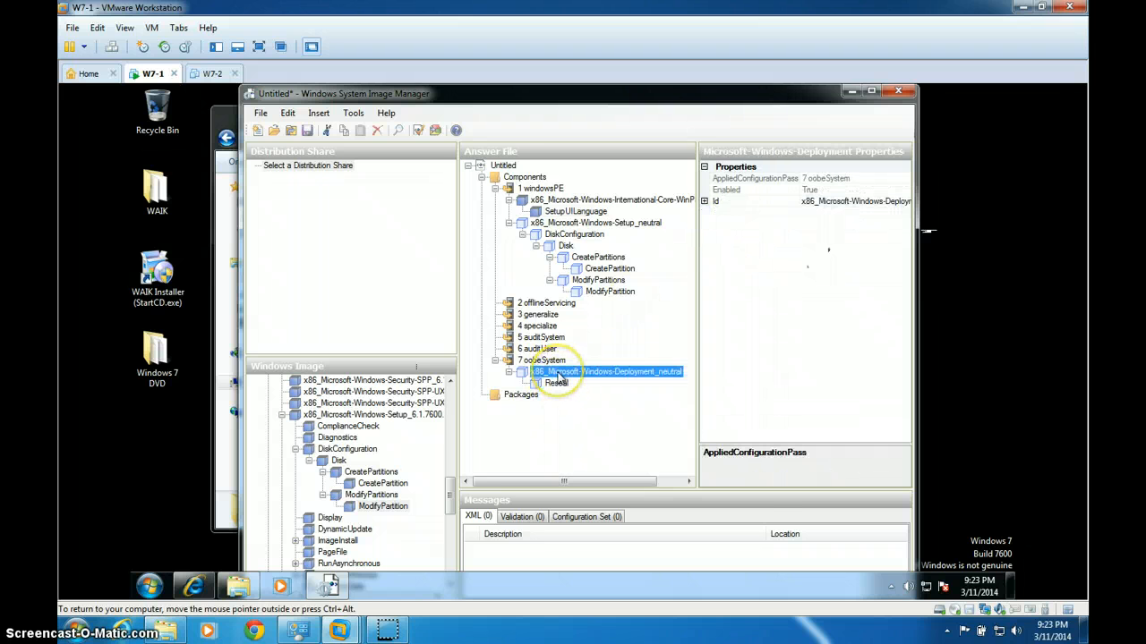
click(557, 383)
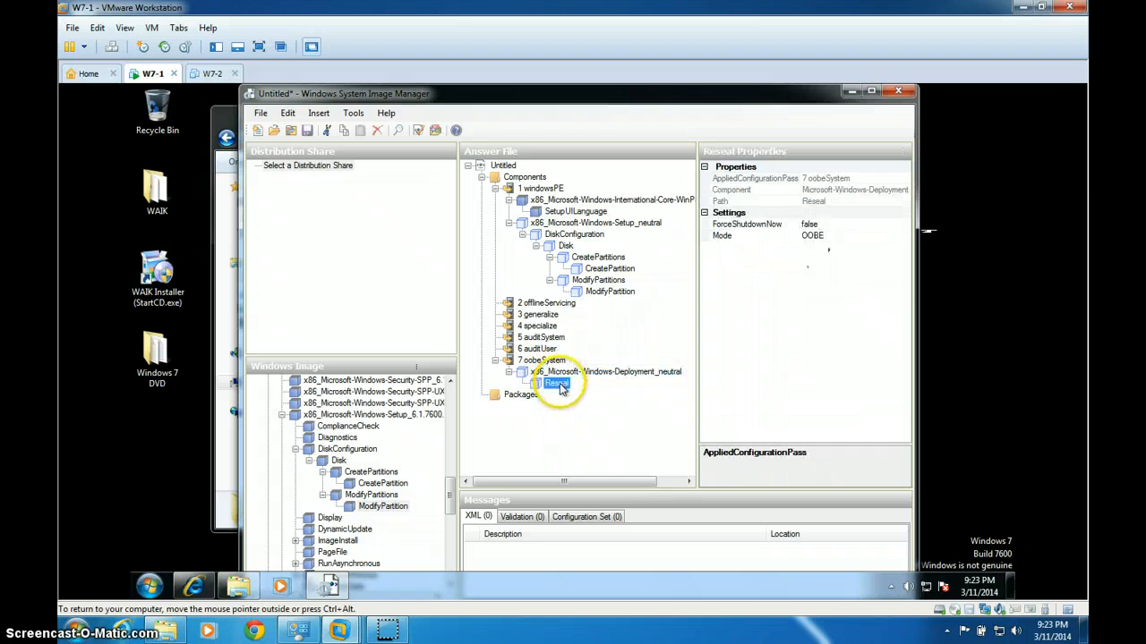
click(752, 228)
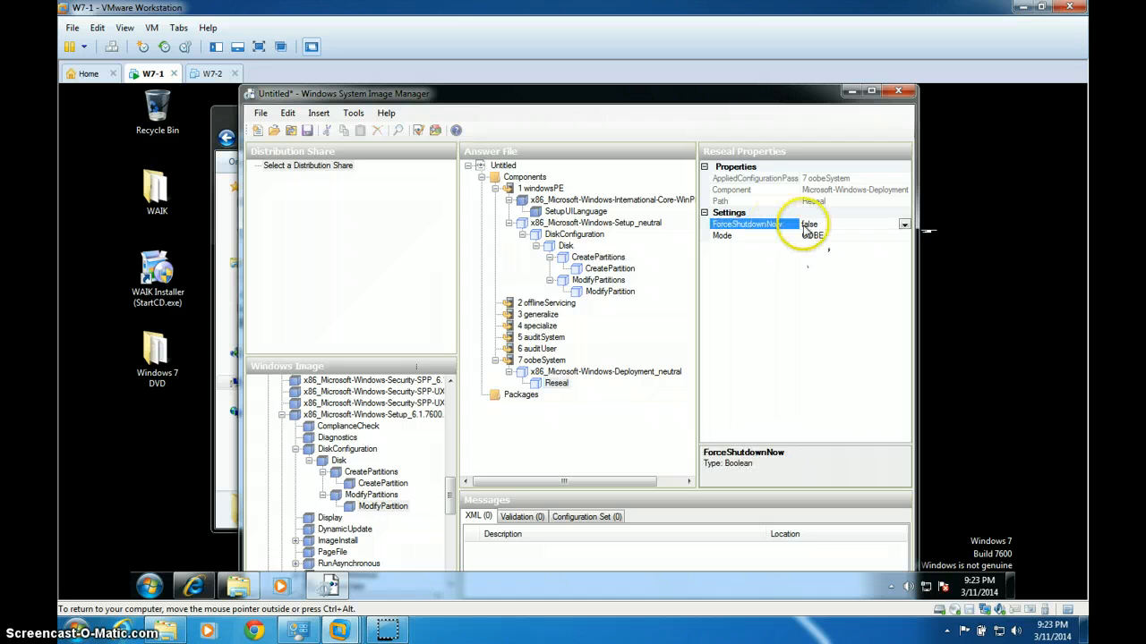
click(904, 225)
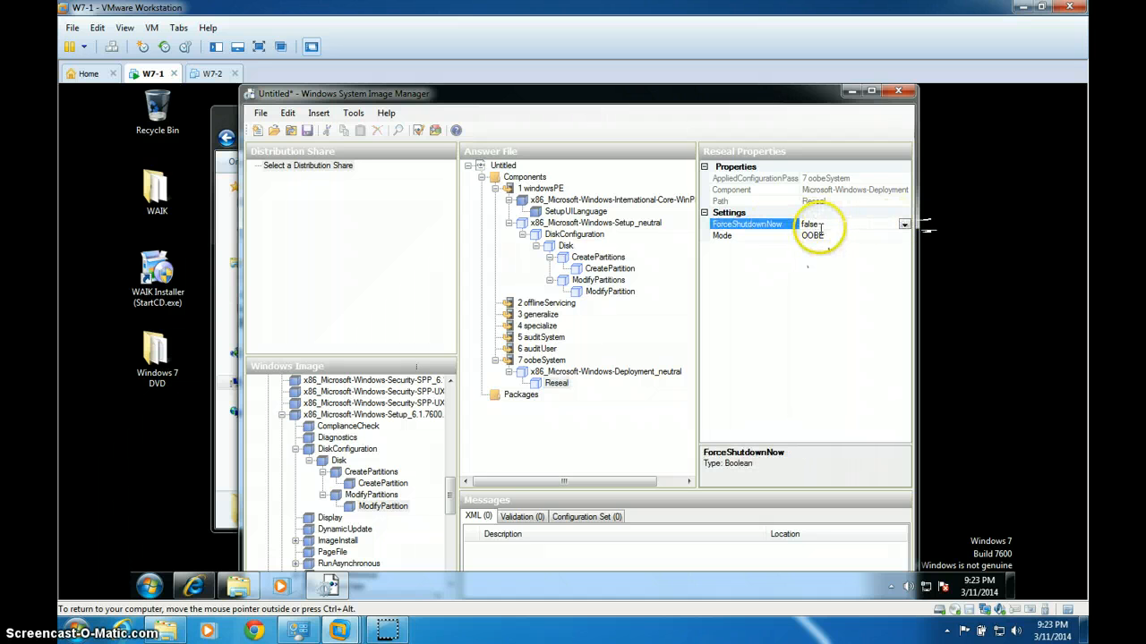
click(903, 226)
click(904, 225)
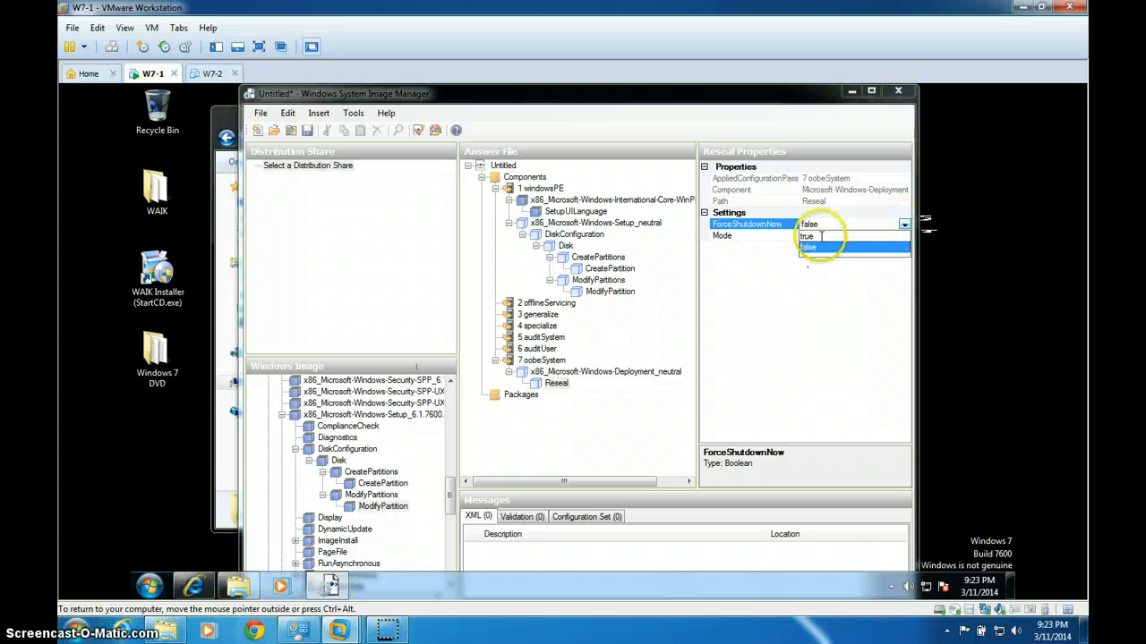
click(816, 246)
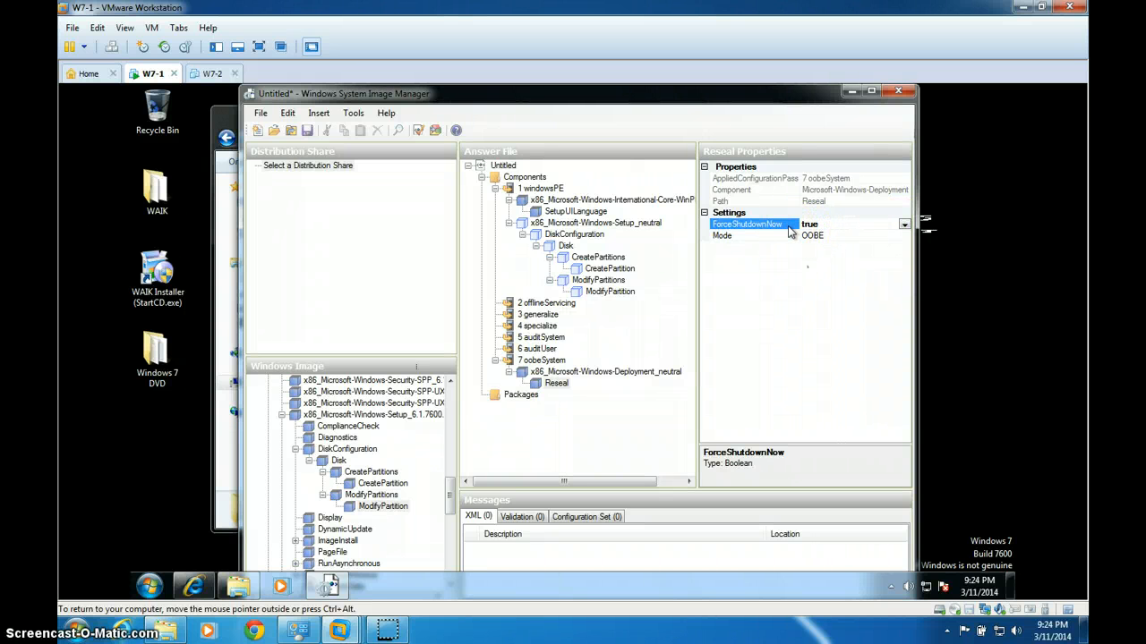
Check the choices offered for Mode in the Reseal settings and keep OOBE
click(786, 225)
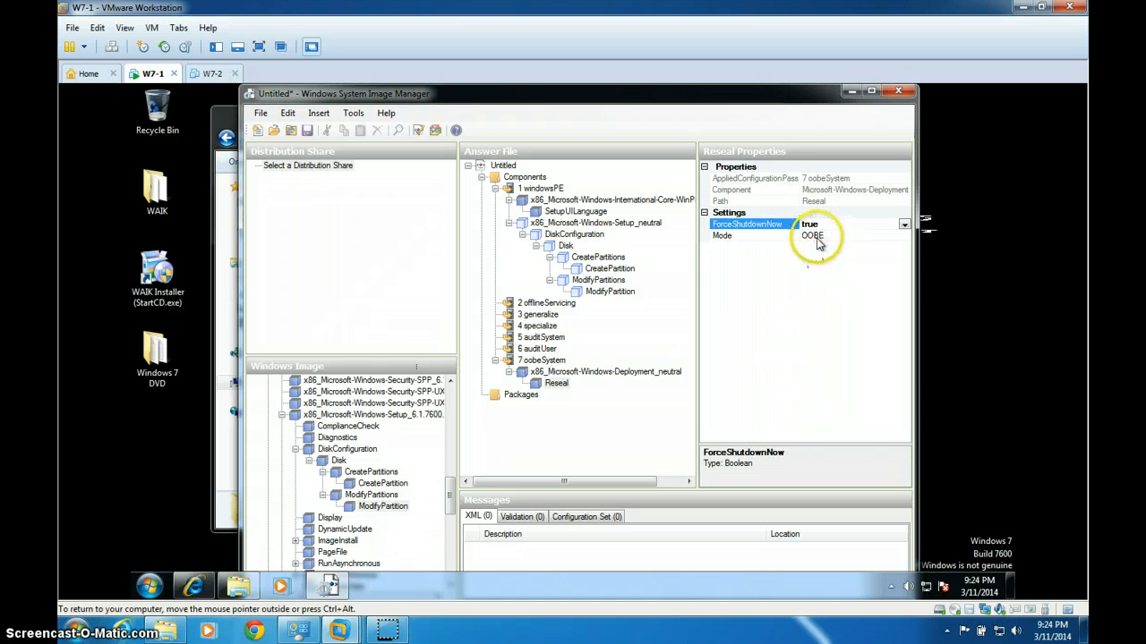
click(857, 235)
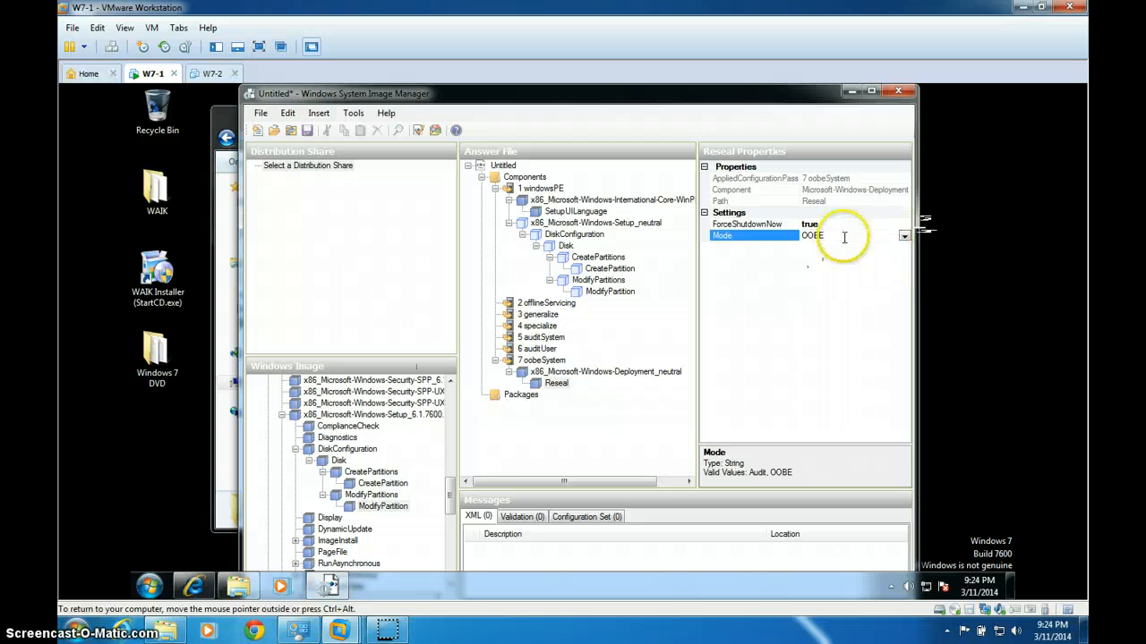
click(904, 236)
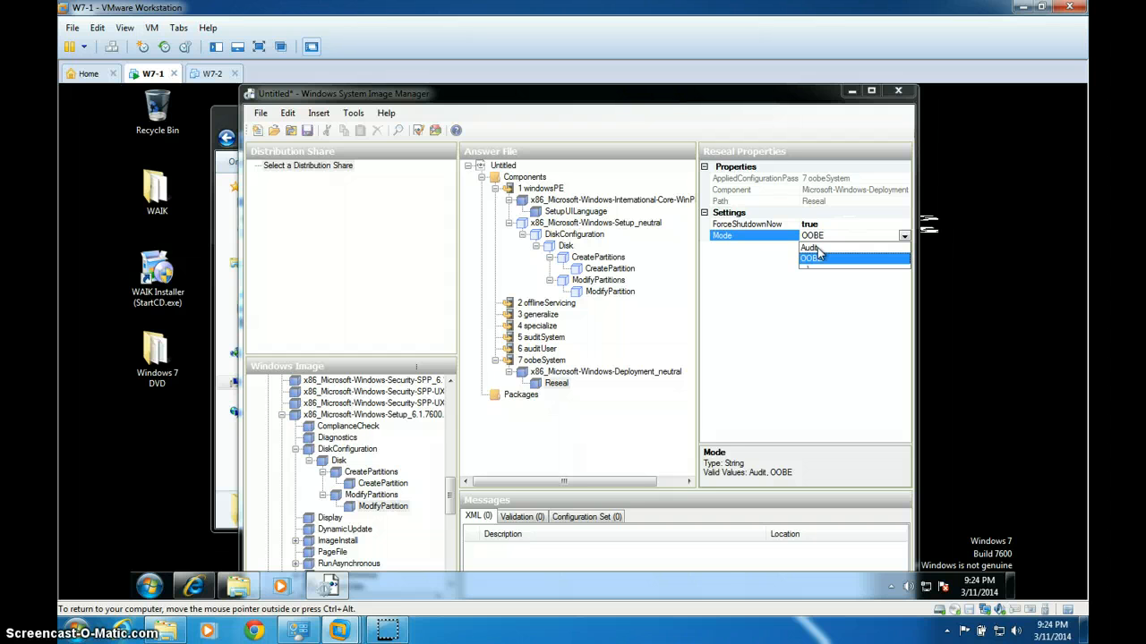
click(809, 301)
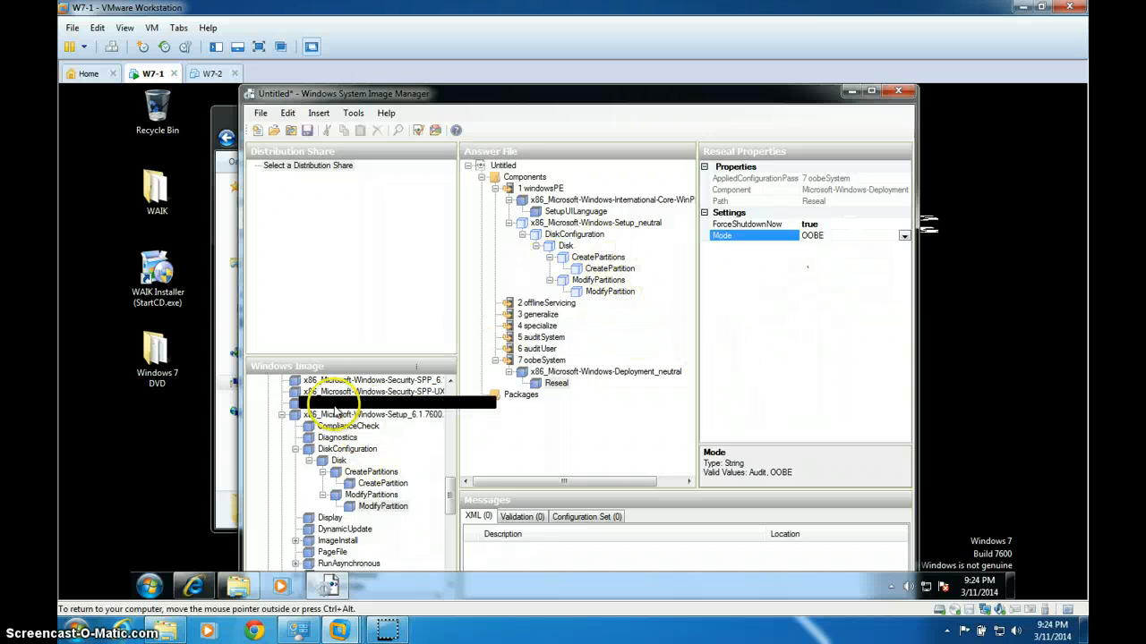
Review the properties of the CreatePartition and SetupUILanguage settings in pass 1 windowsPE
click(608, 269)
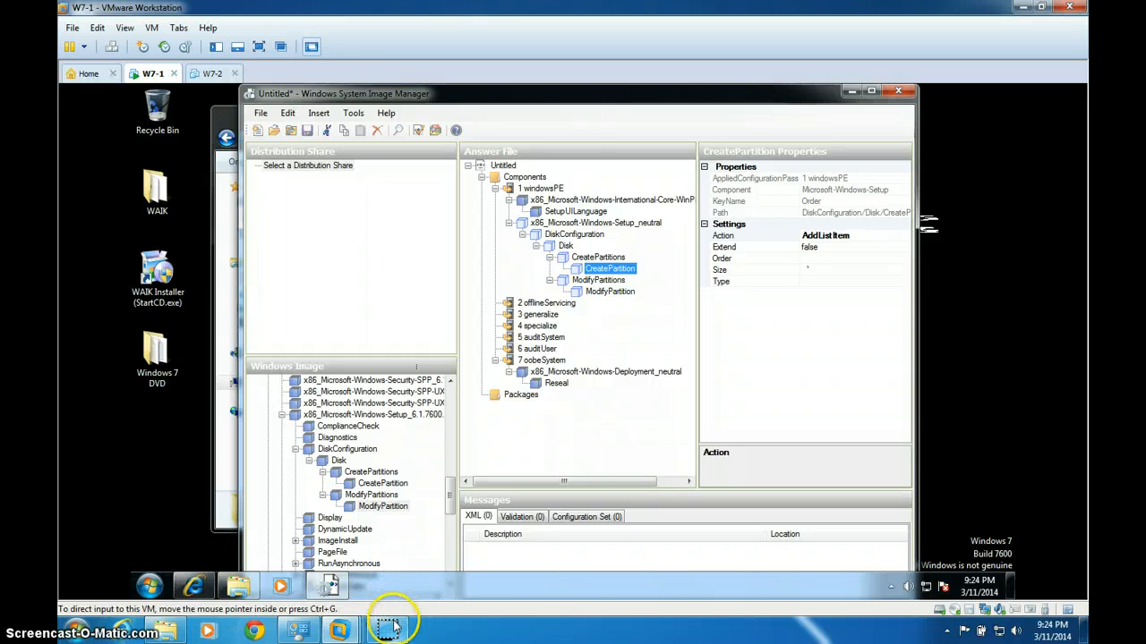
mouse_move(391, 631)
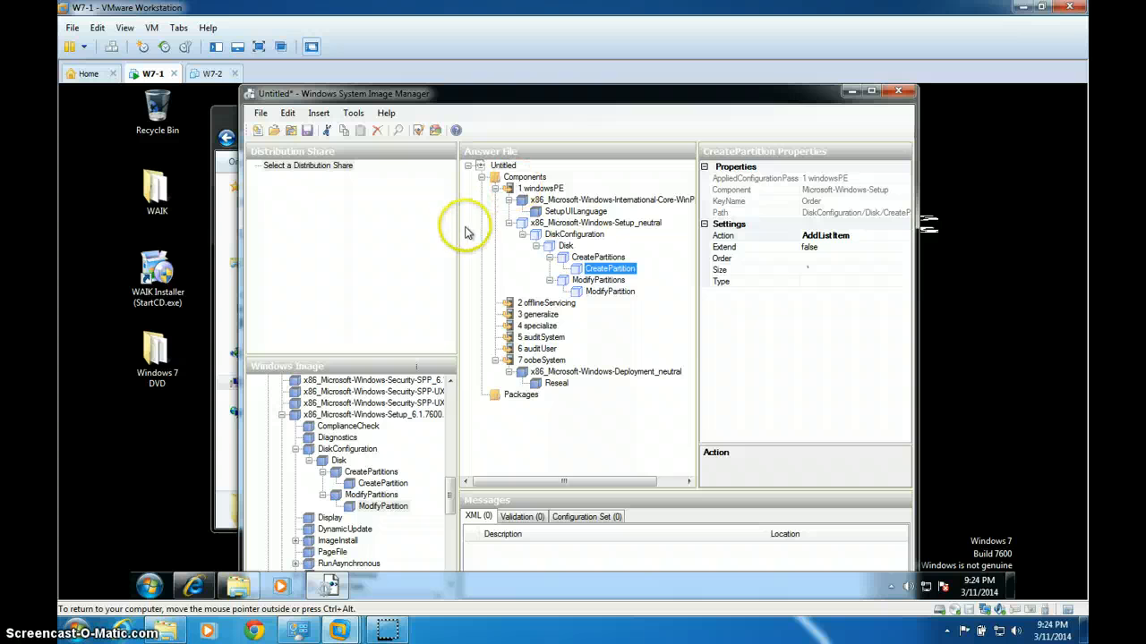
click(572, 211)
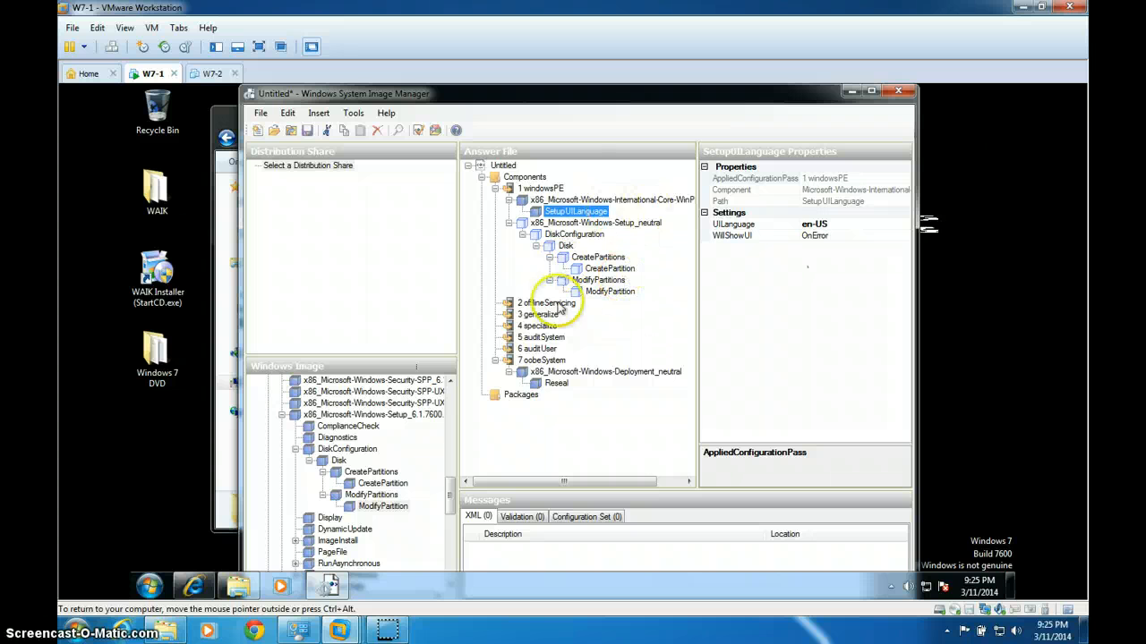
Validate the answer file and inspect the CreatePartition and ModifyPartition properties
click(354, 115)
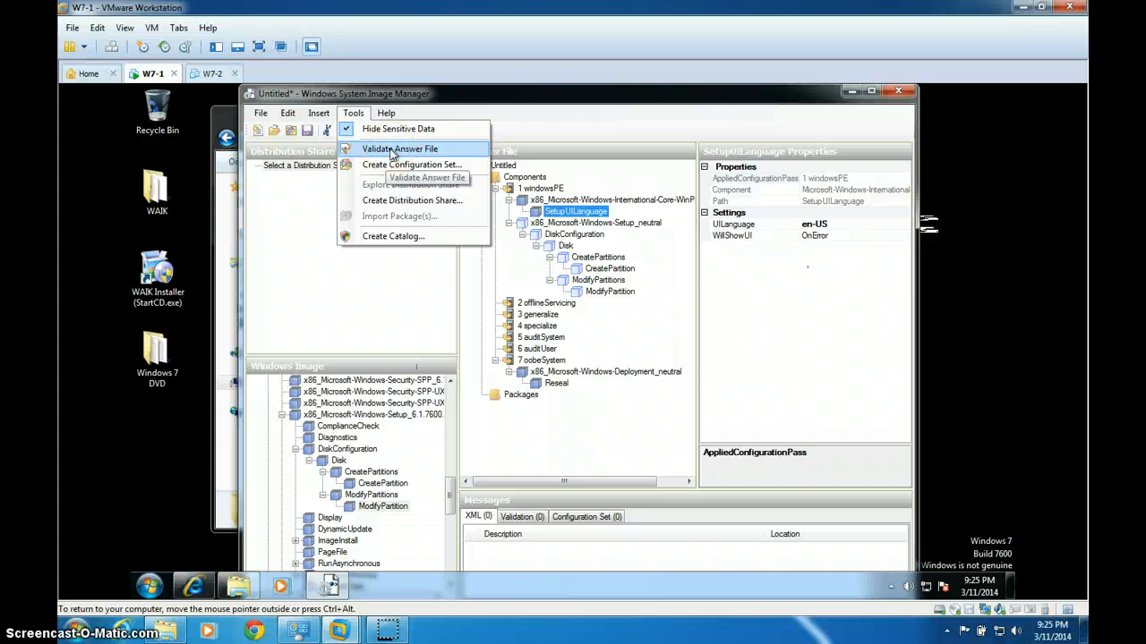
click(391, 150)
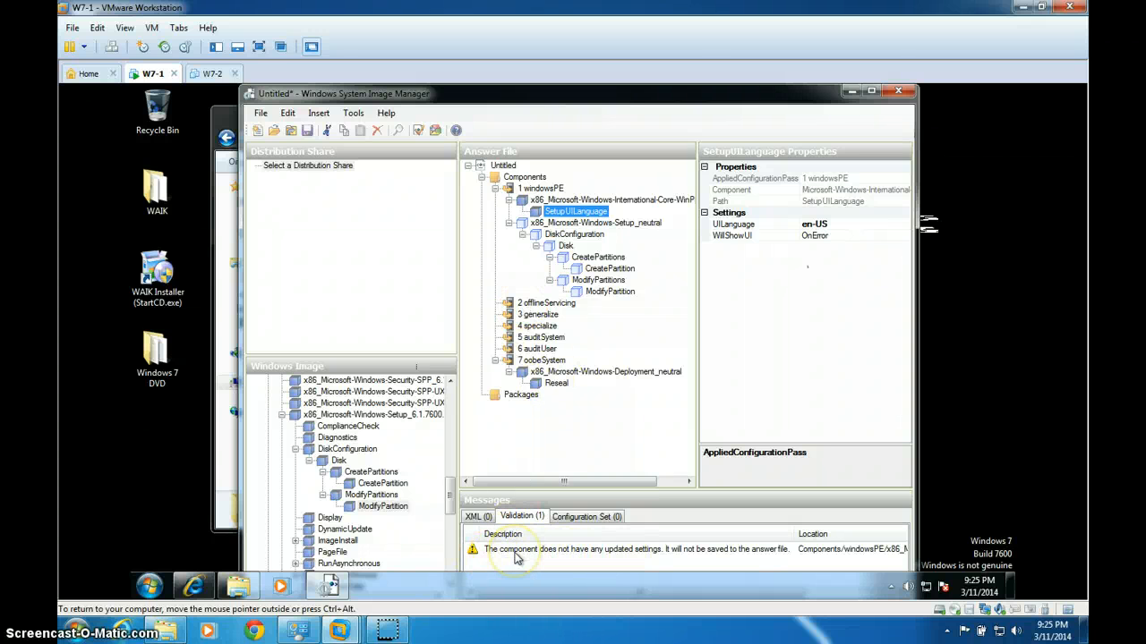
click(622, 270)
click(616, 290)
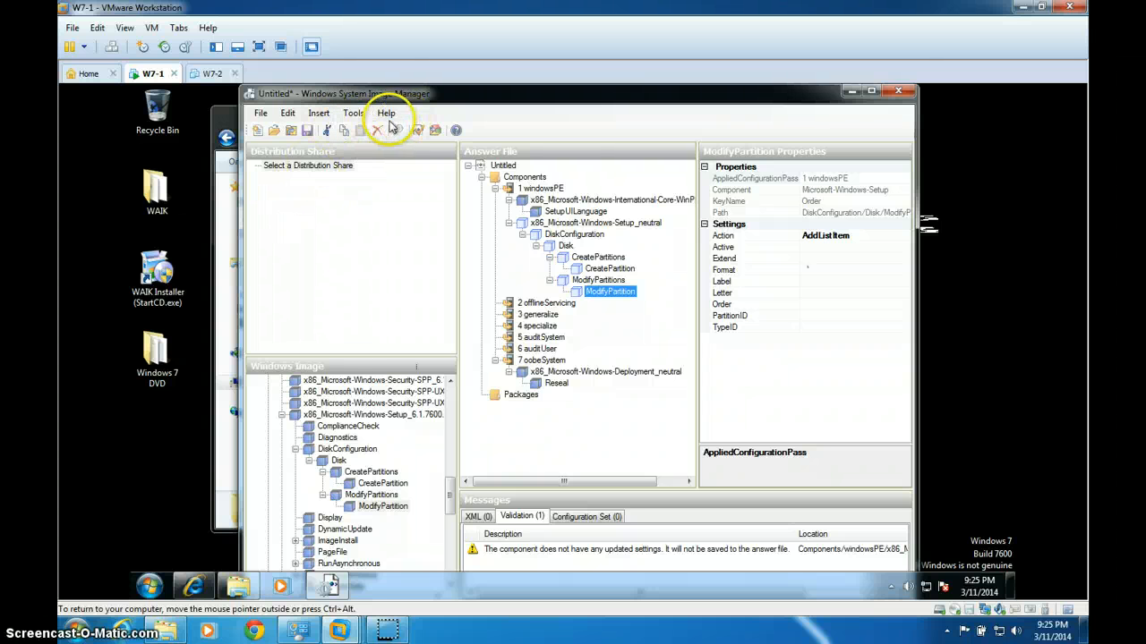
Save the answer file as AutoUnattend in the root of Local Disk (C:)
click(259, 113)
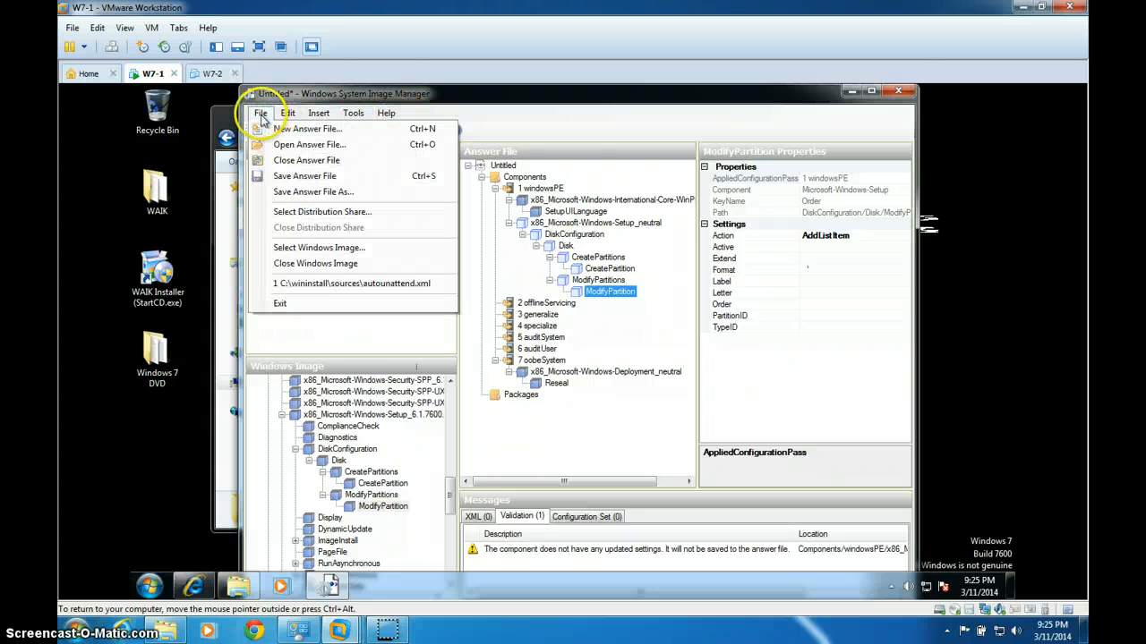
click(306, 176)
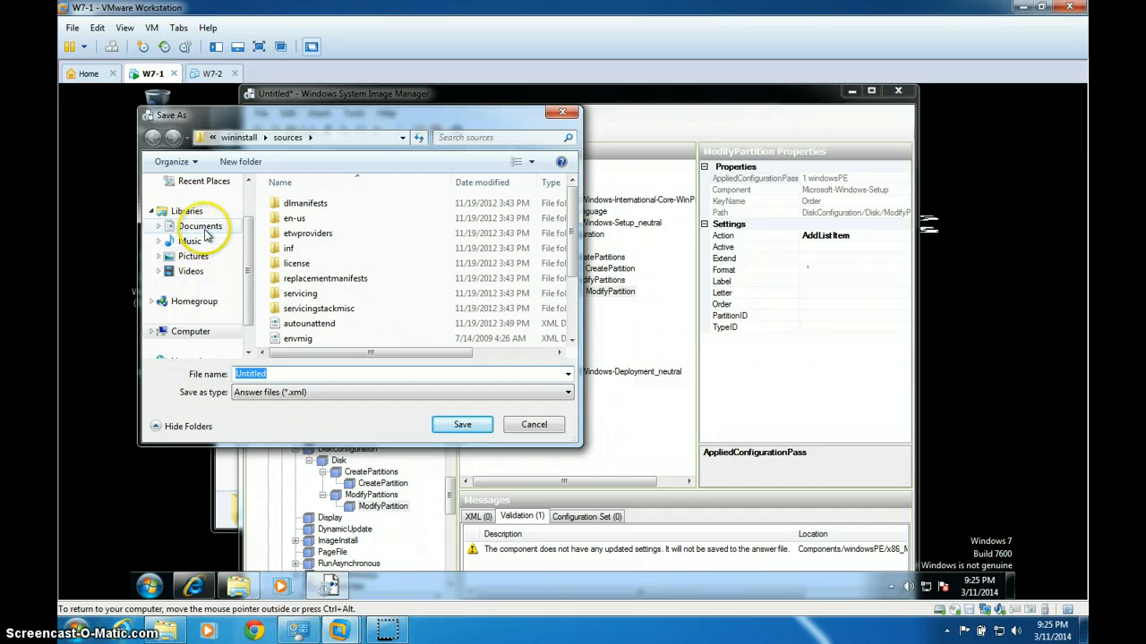
click(199, 331)
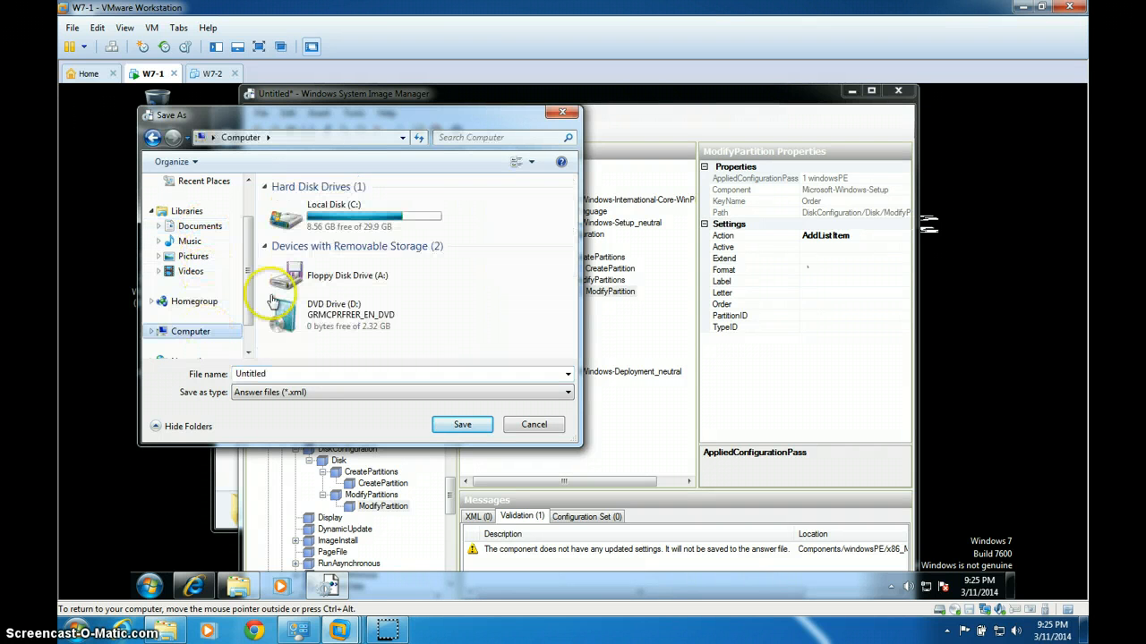
double_click(332, 227)
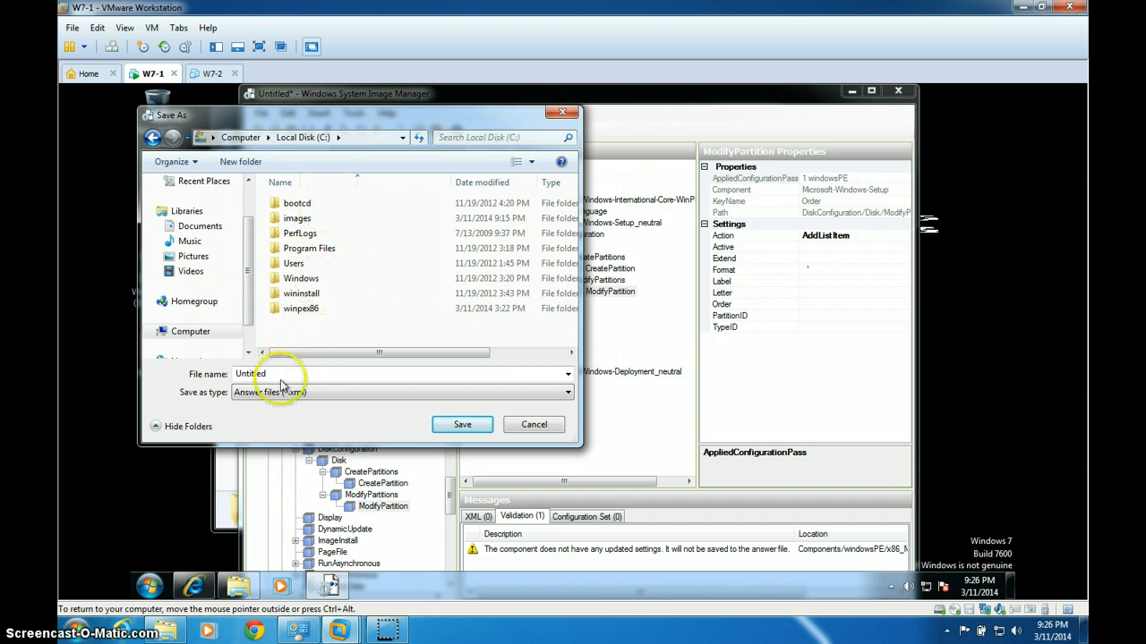
double_click(231, 375)
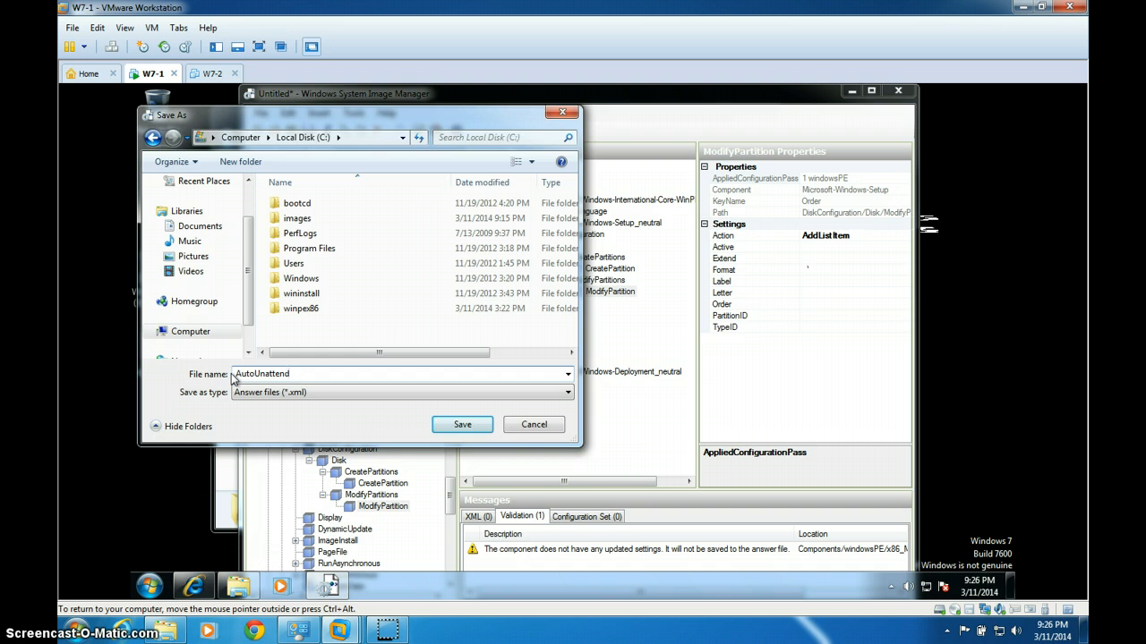
key(Return)
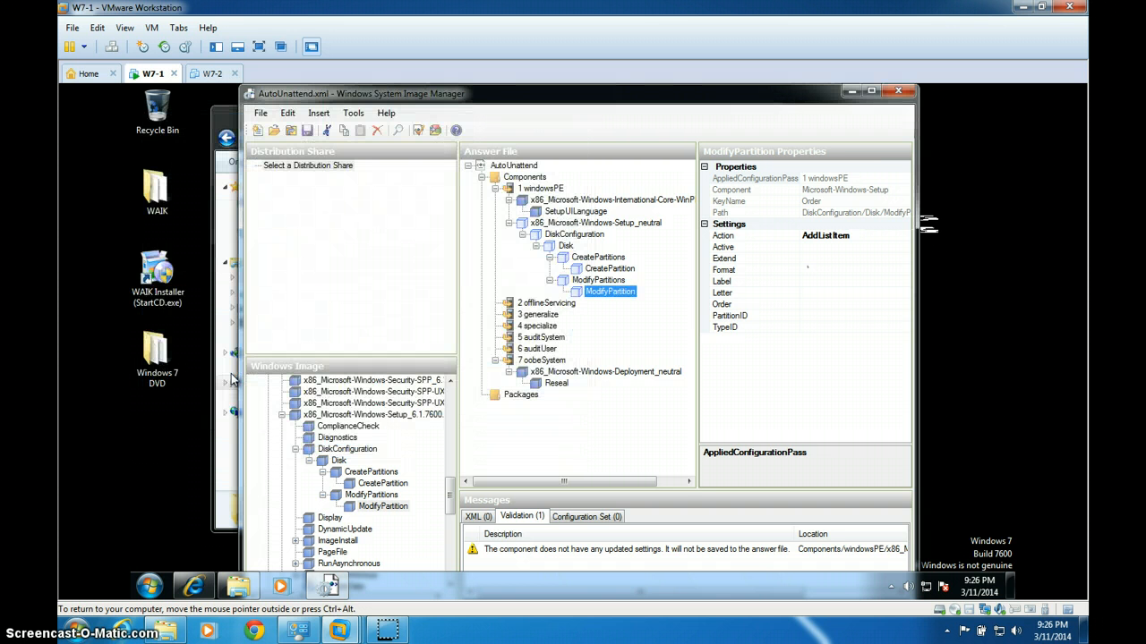
click(230, 378)
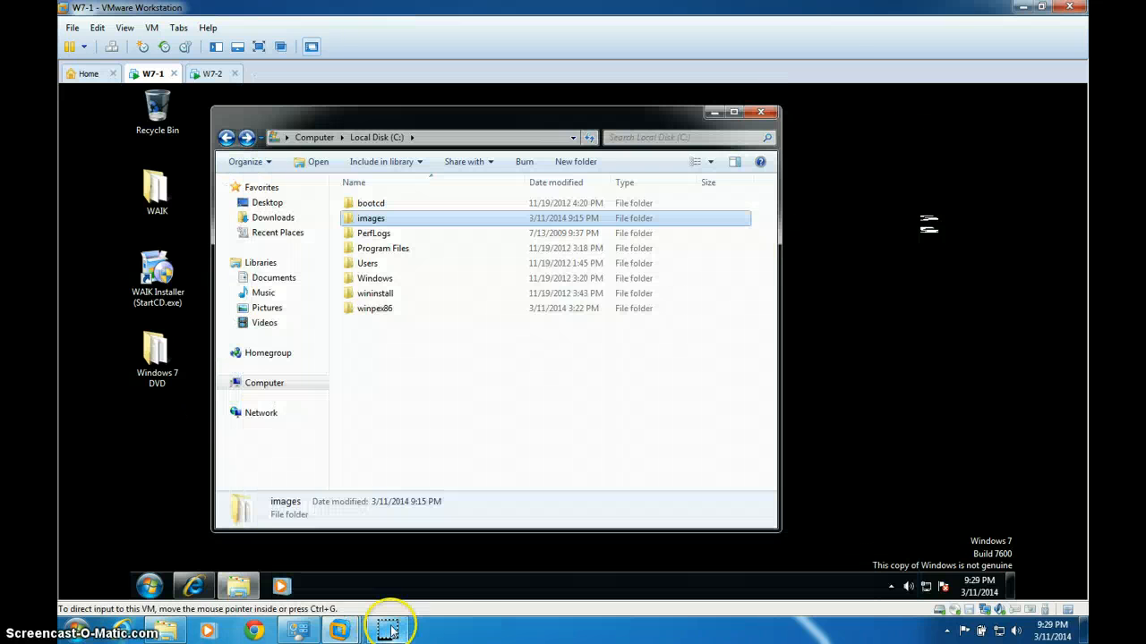
Switch to the W7-2 virtual machine and open its Local Disk (C:)
mouse_move(391, 632)
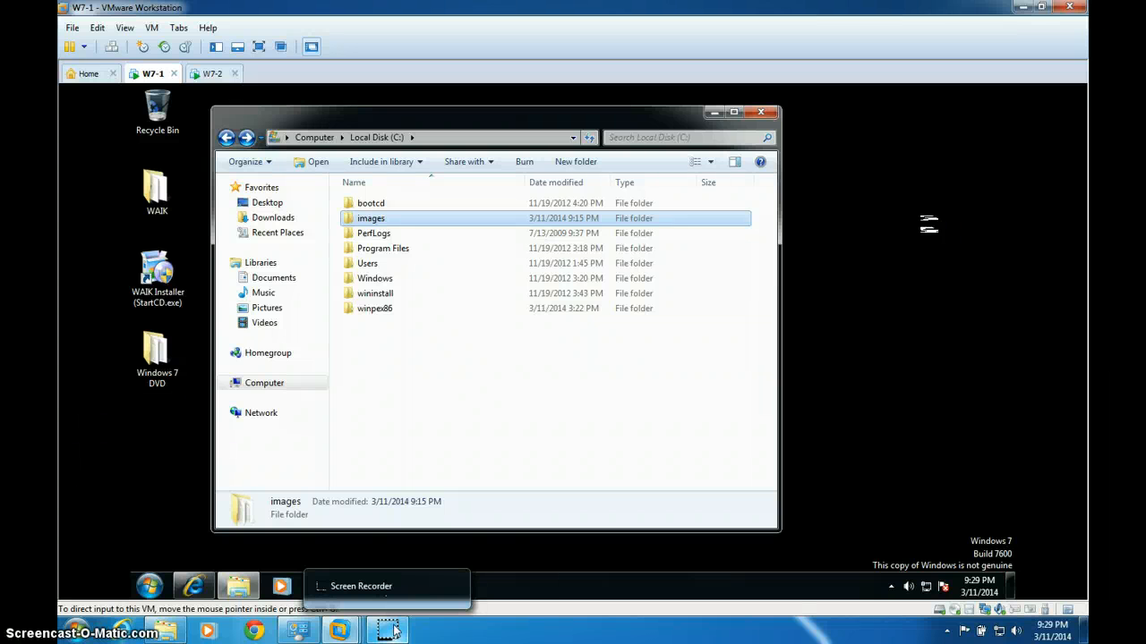
click(213, 75)
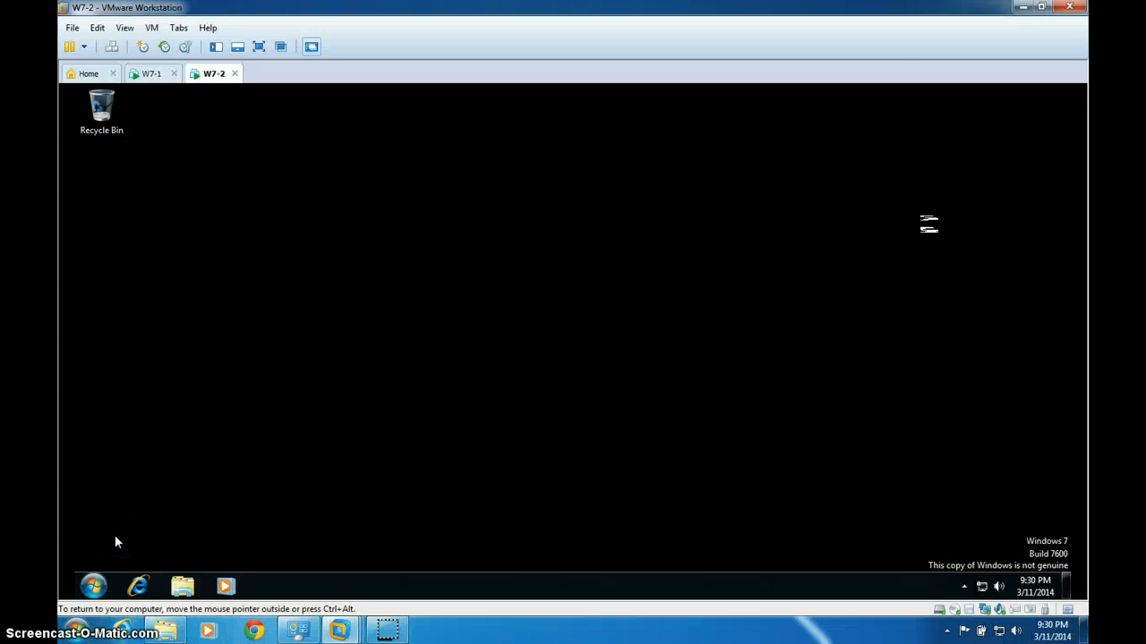
click(95, 583)
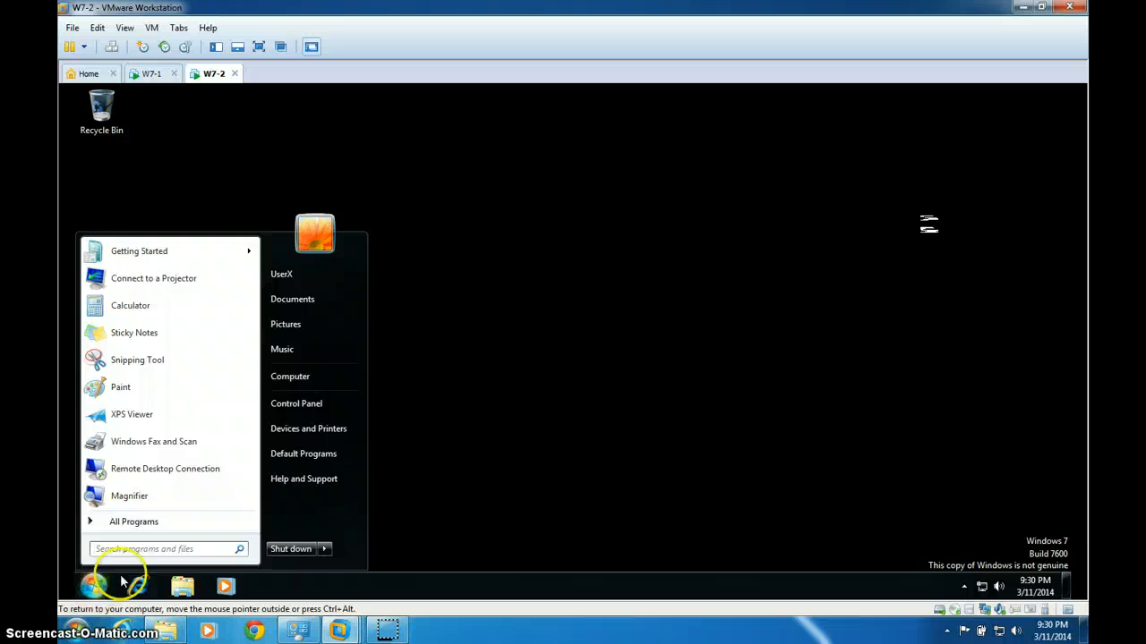
click(290, 377)
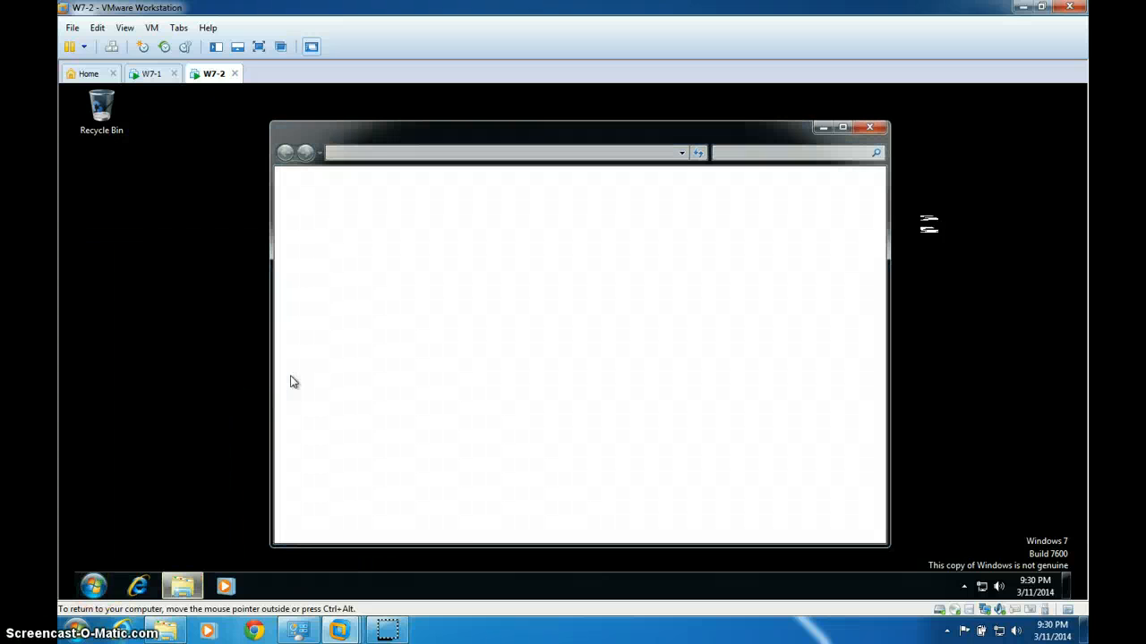
click(459, 234)
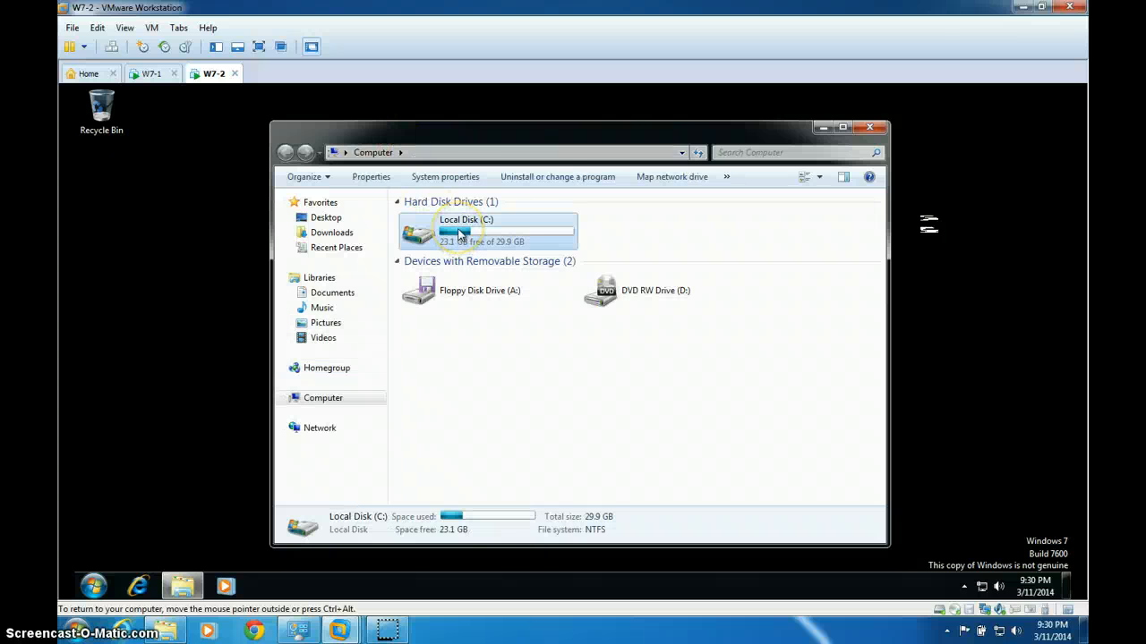
double_click(459, 235)
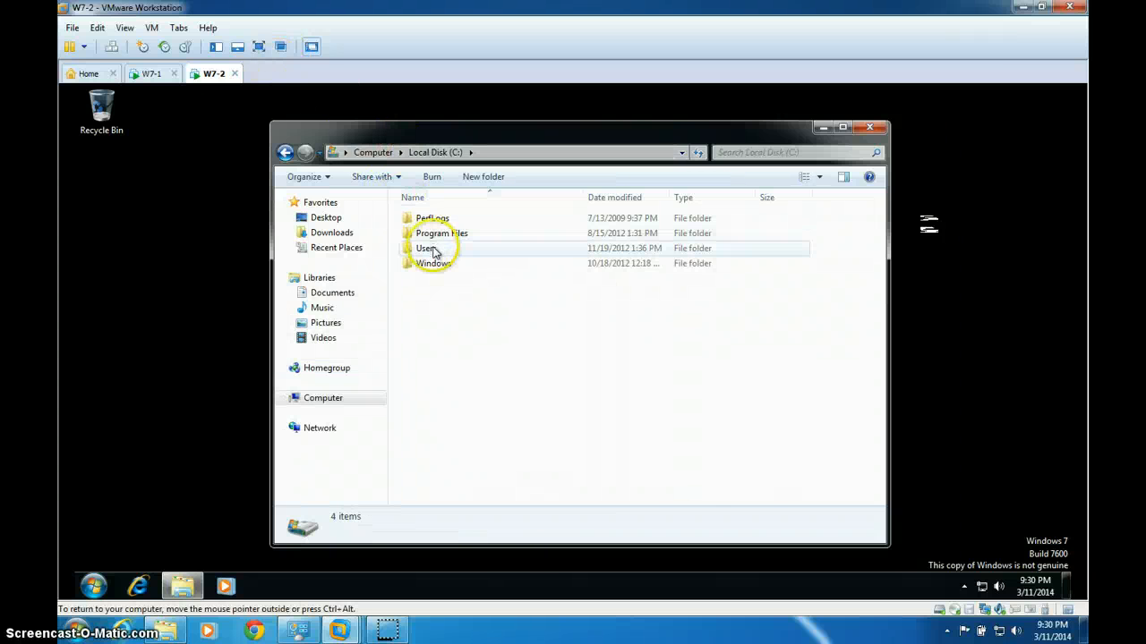
Open the Windows\System32\sysprep folder on the W7-2 machine
double_click(438, 264)
scroll(470, 319, down, 4)
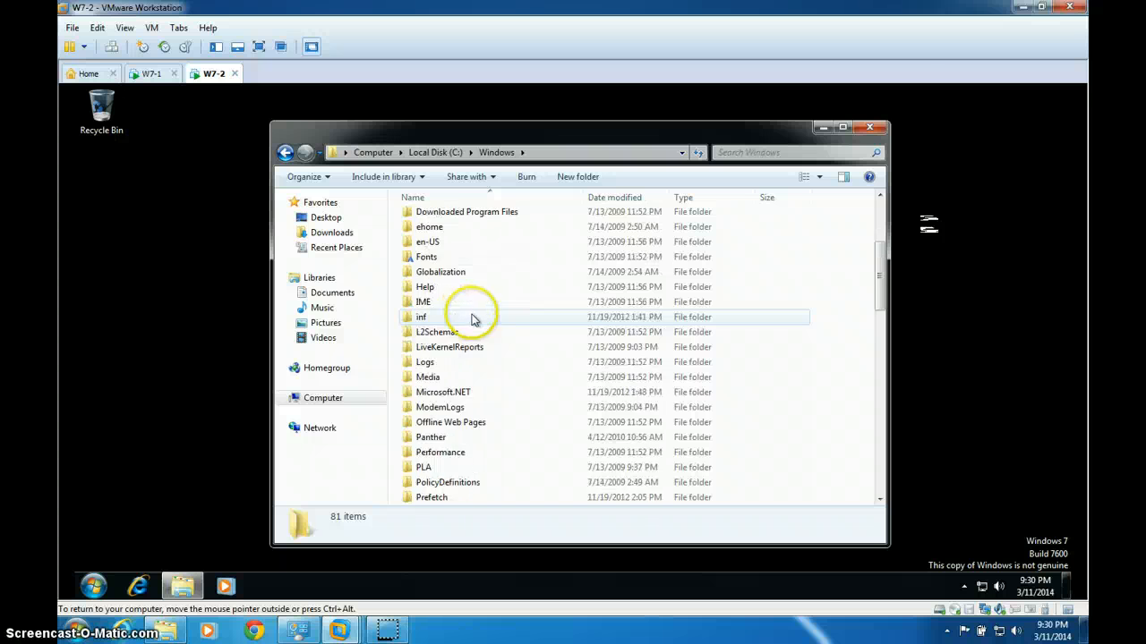
scroll(473, 319, down, 8)
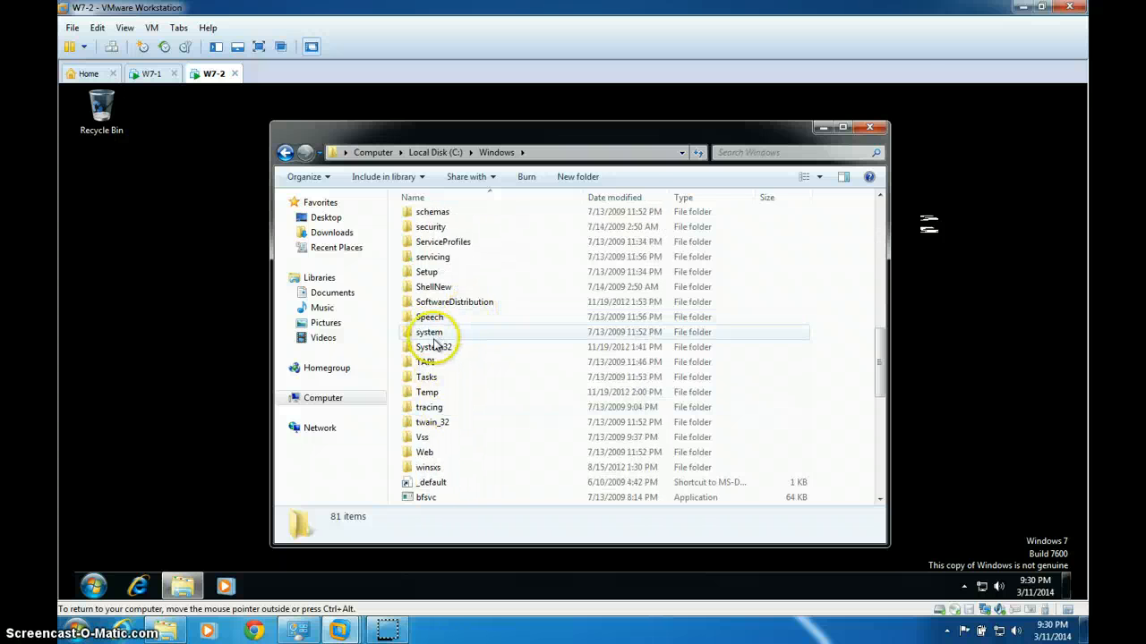
double_click(434, 345)
scroll(443, 256, down, 3)
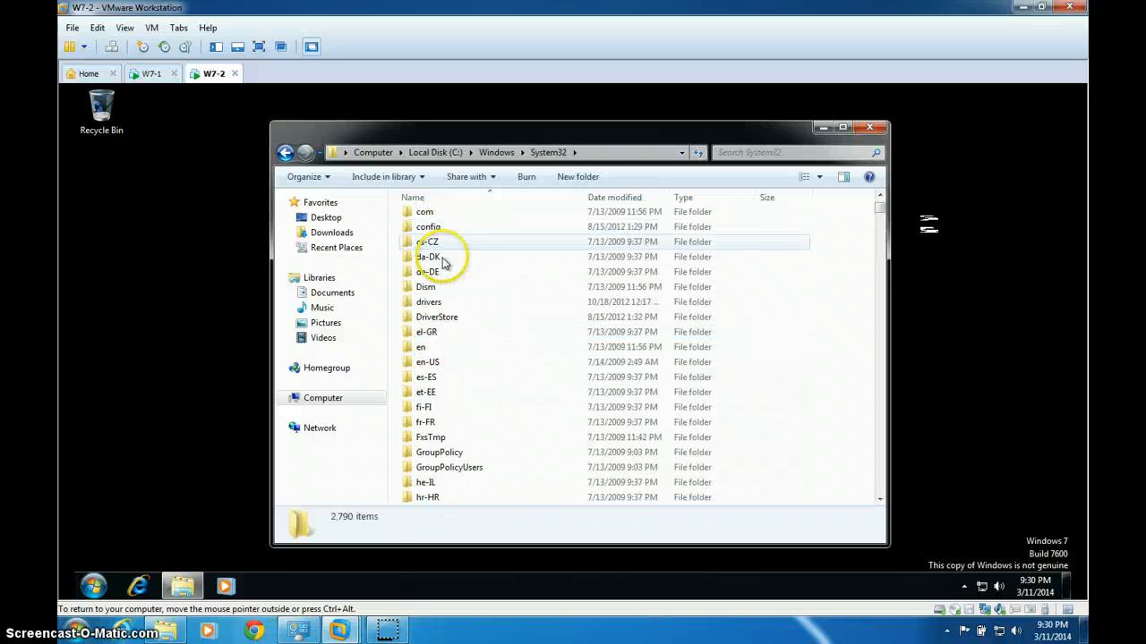
scroll(442, 260, down, 15)
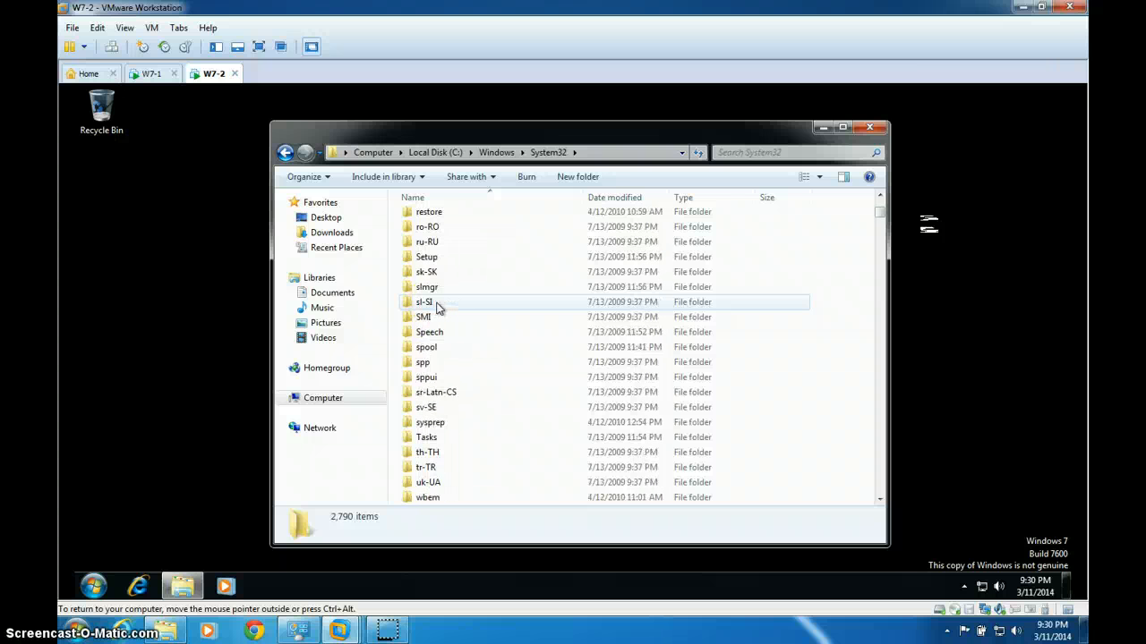
scroll(439, 308, down, 3)
double_click(430, 288)
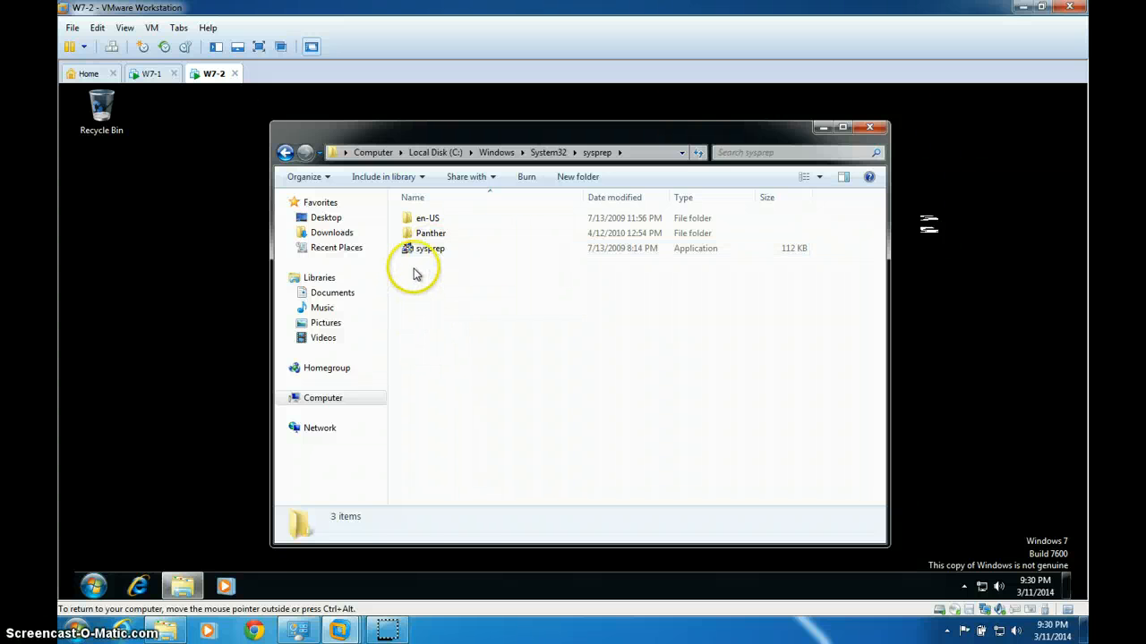
Launch sysprep, keep Enter System Out-of-Box Experience (OOBE) as the cleanup action and enable Generalize
double_click(427, 251)
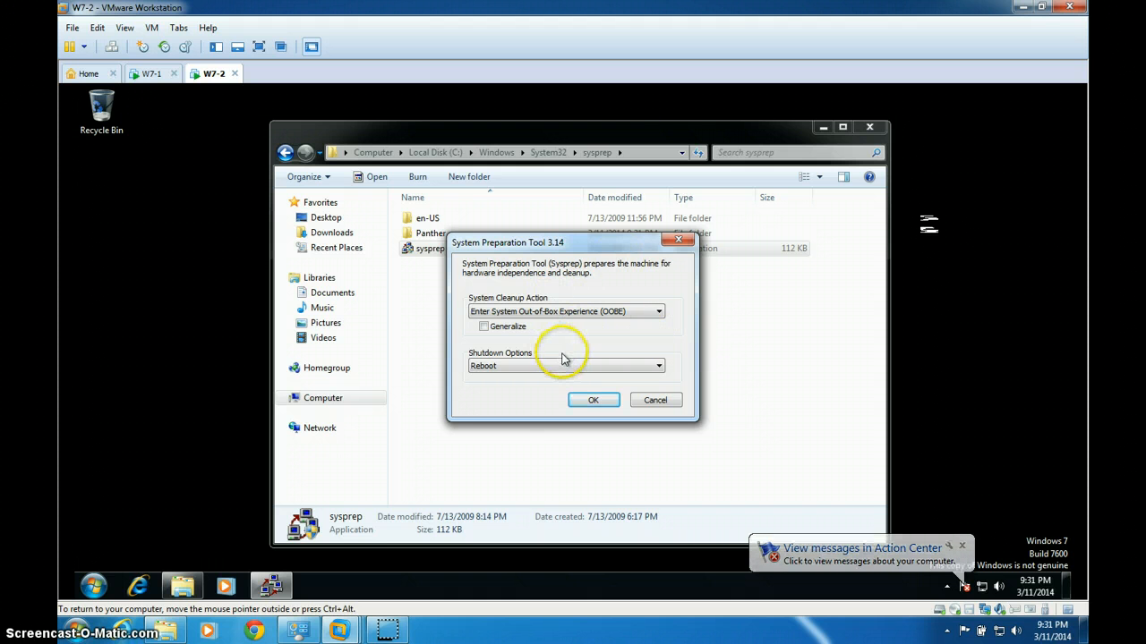
click(582, 312)
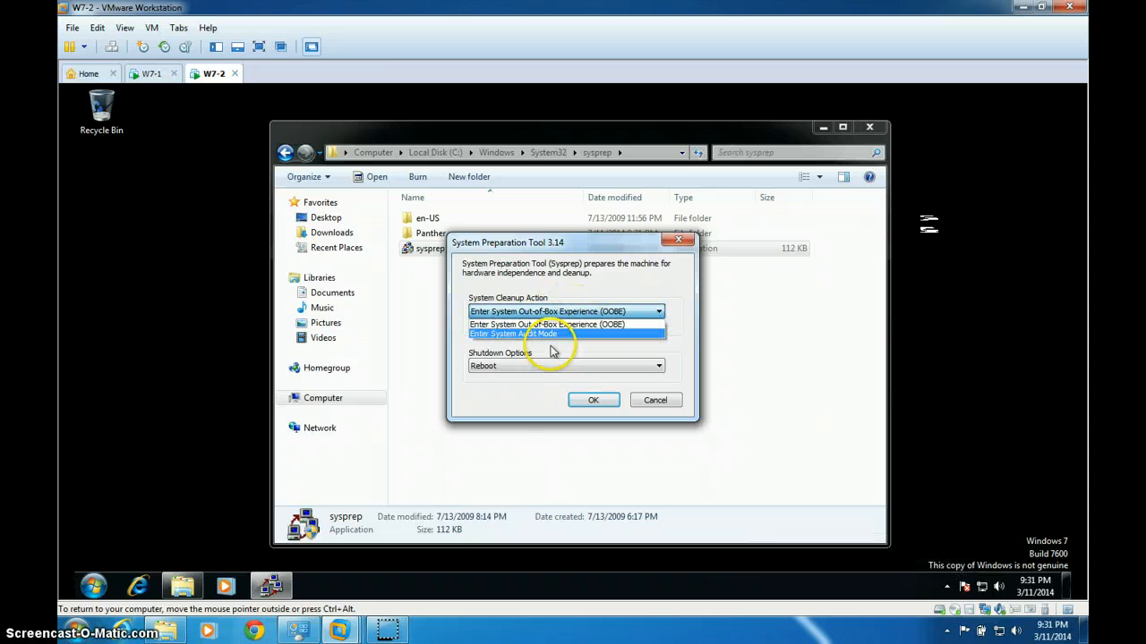
click(582, 305)
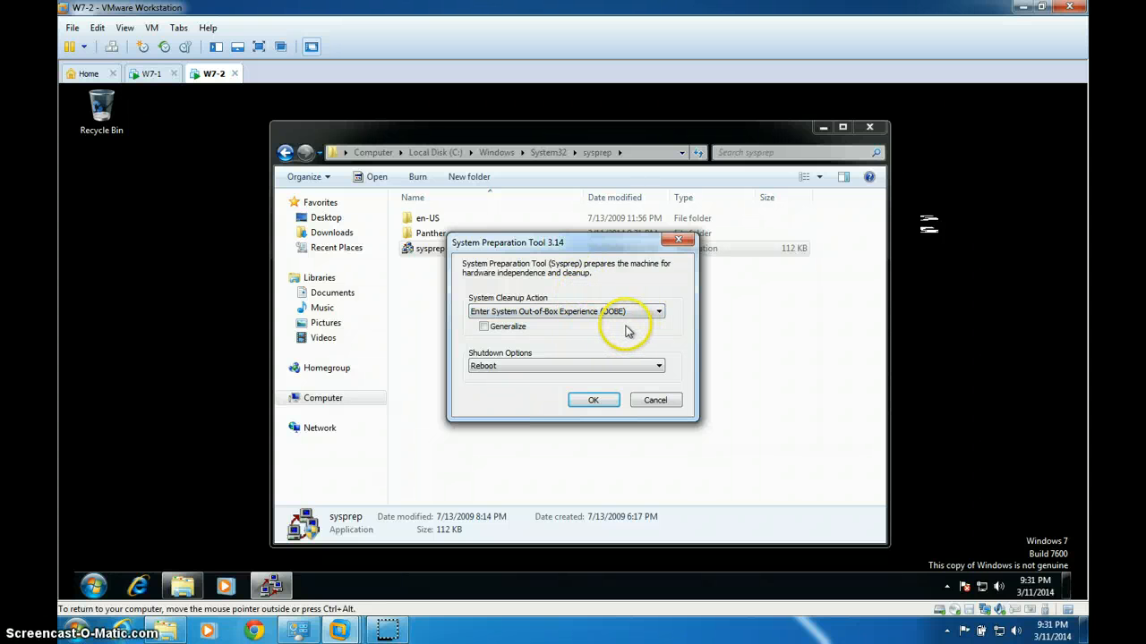
click(614, 315)
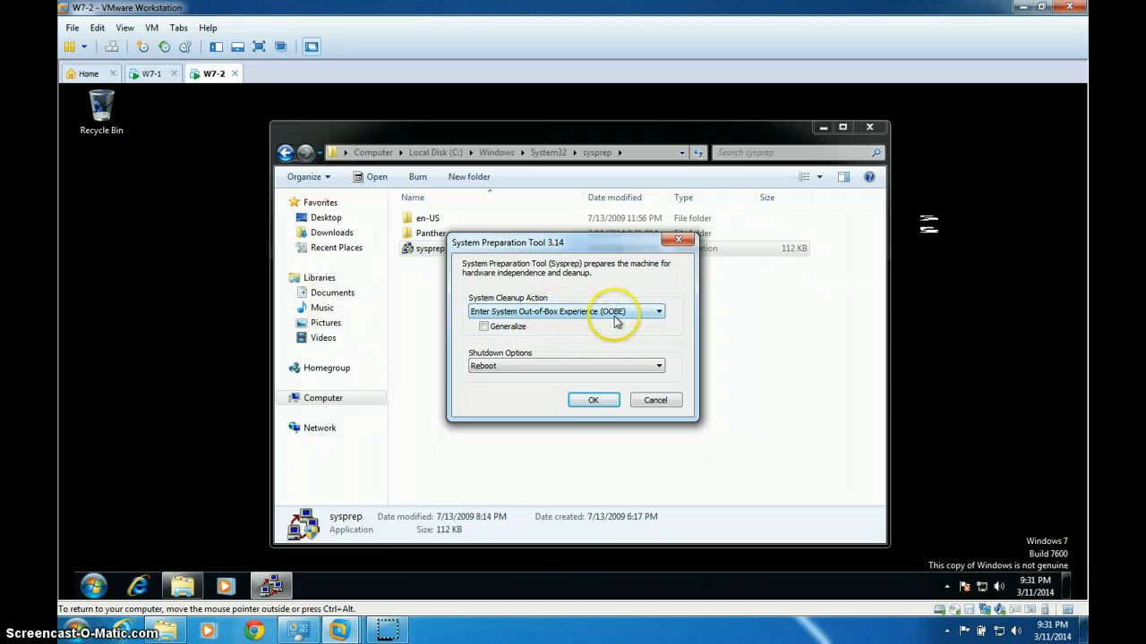
click(616, 313)
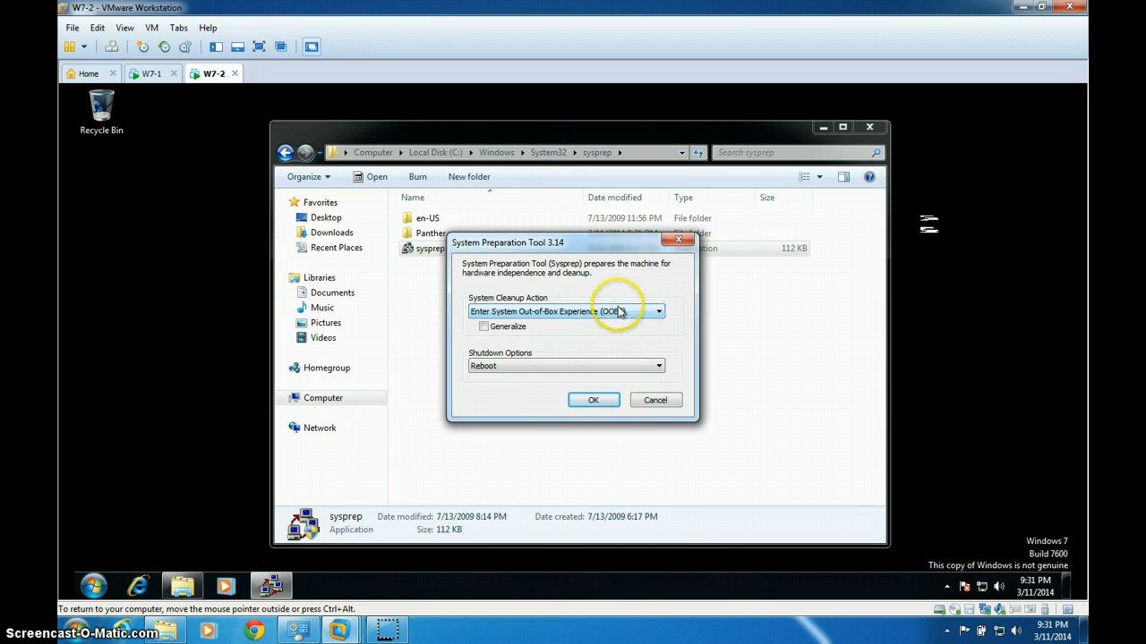
click(485, 328)
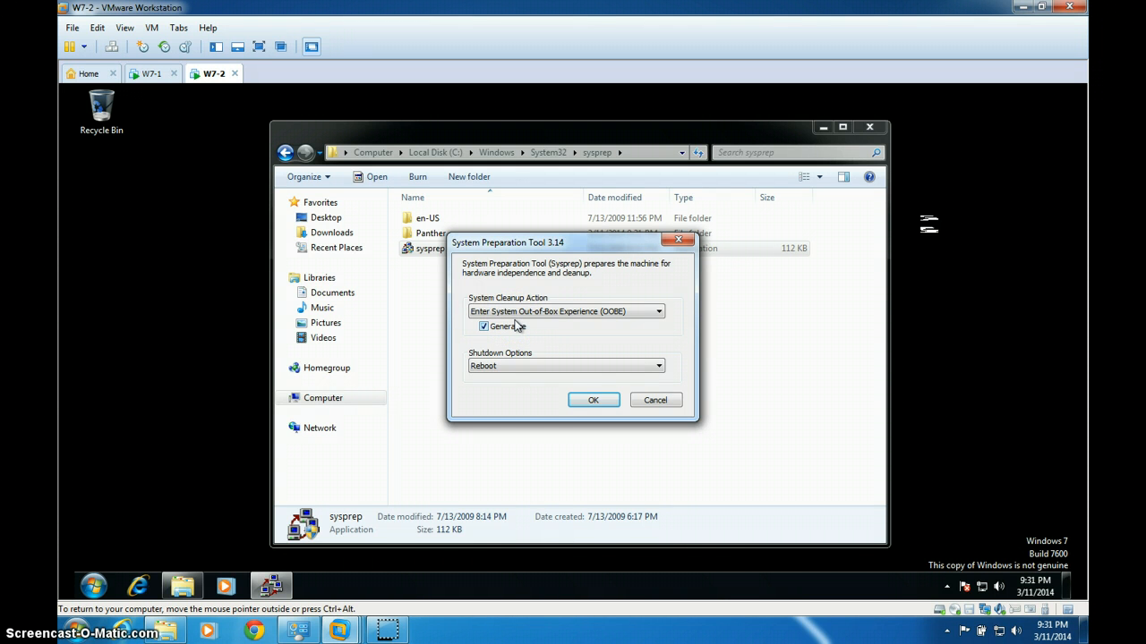
Set the Sysprep shutdown option to Shutdown and start the system preparation
click(525, 369)
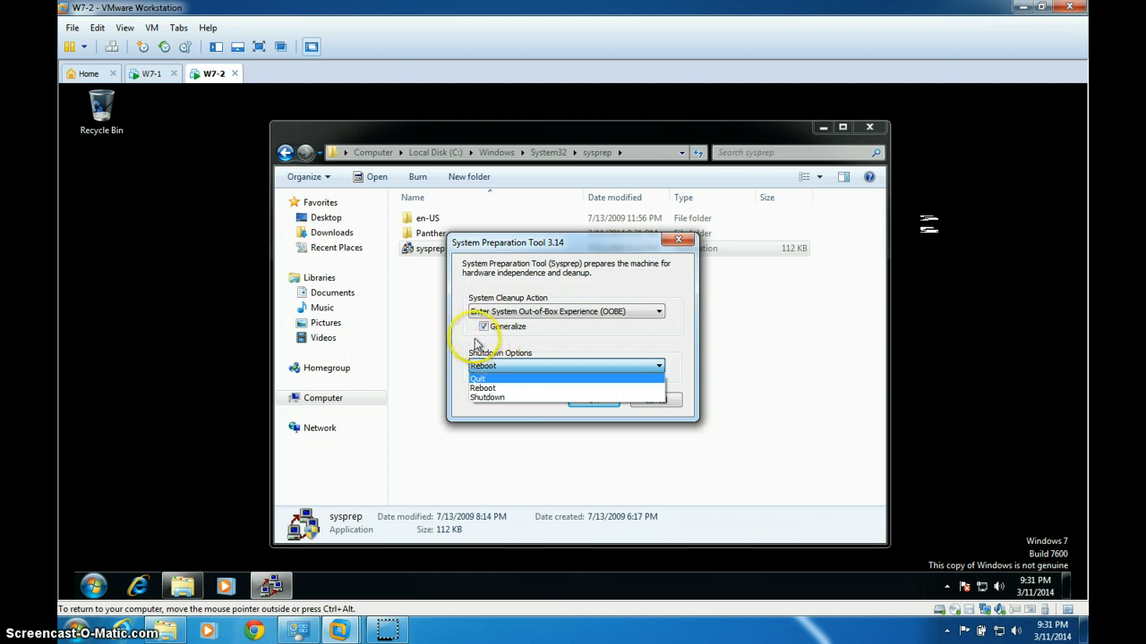
click(486, 397)
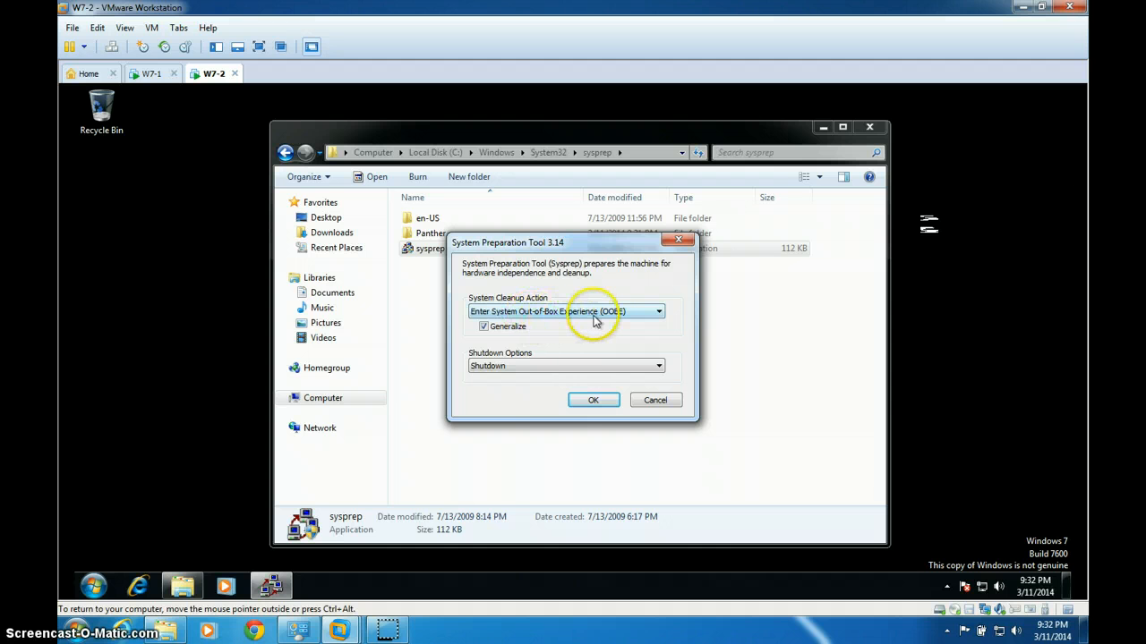
click(592, 403)
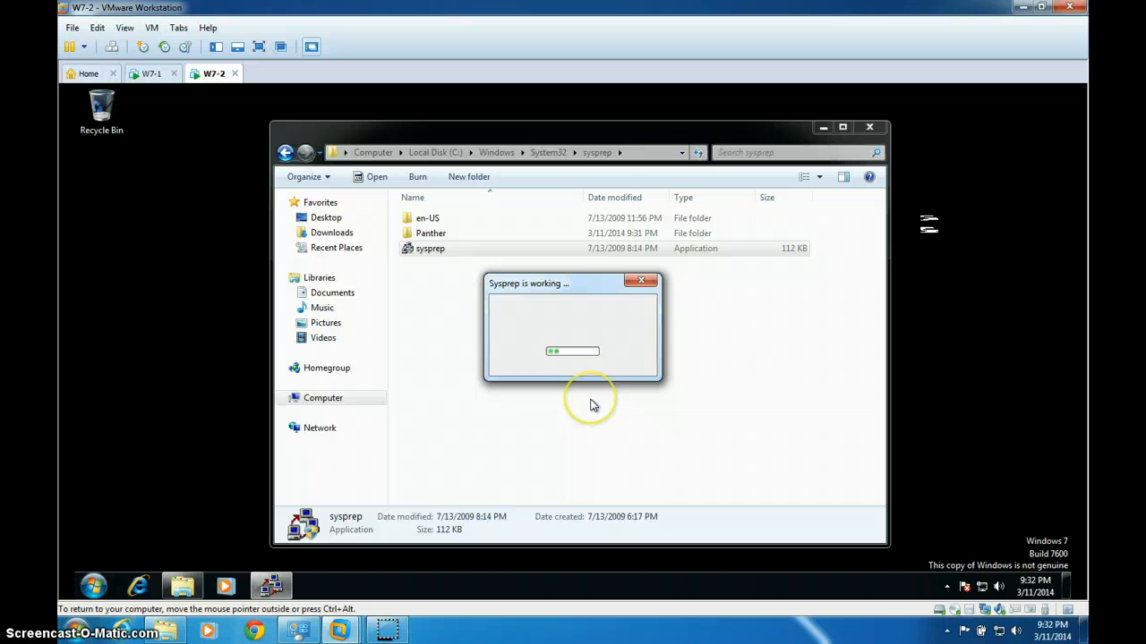